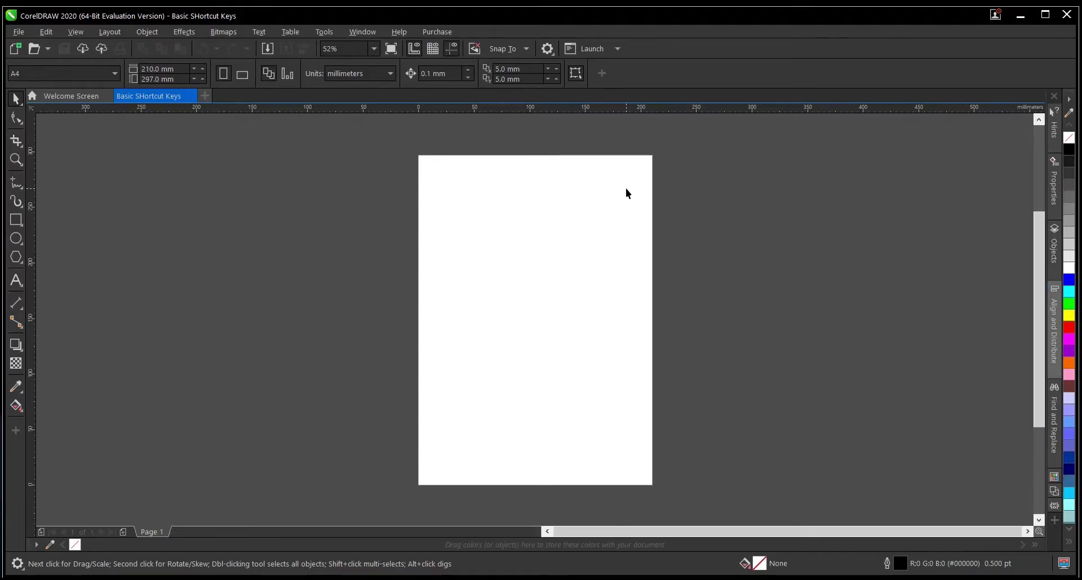
# Create a new A4 portrait document with the default RGB settings and close it again
pyautogui.hotkey('ctrl', 'n')
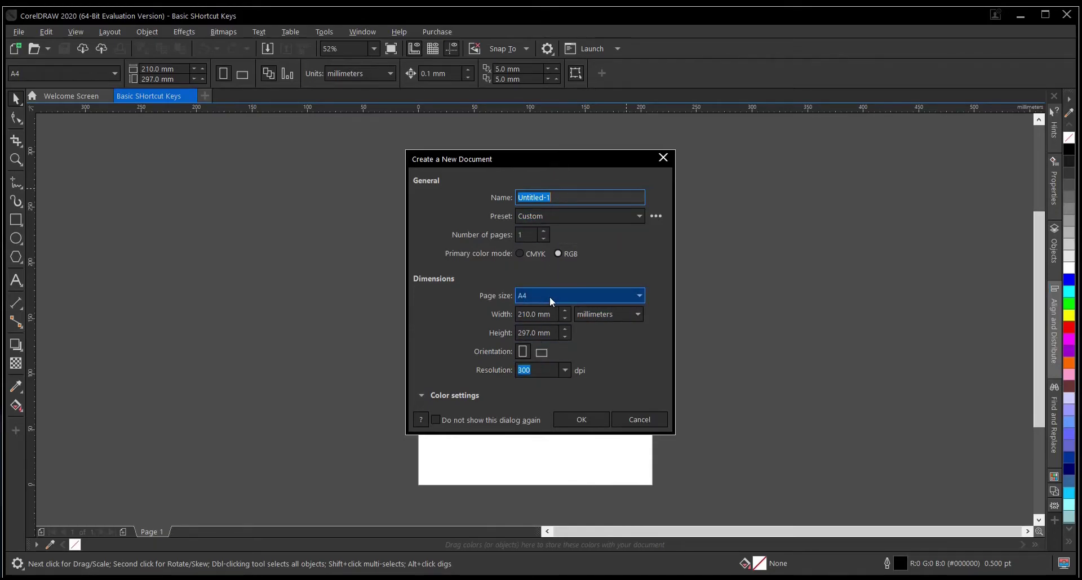
pyautogui.click(588, 418)
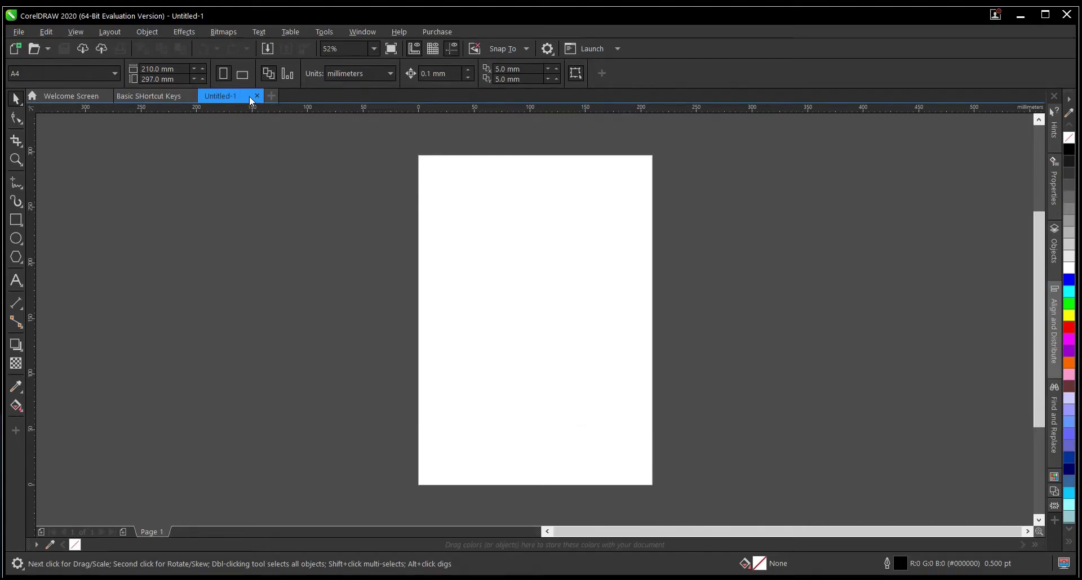
pyautogui.click(256, 96)
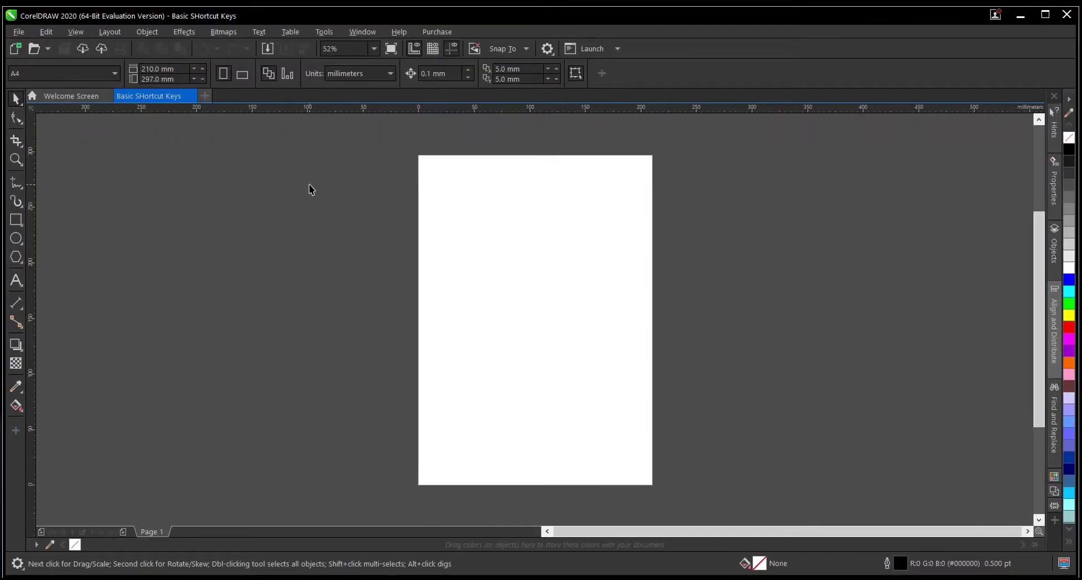
# Look through the folders in Documents for a drawing to open, and cancel without opening any
pyautogui.hotkey('ctrl', 'o')
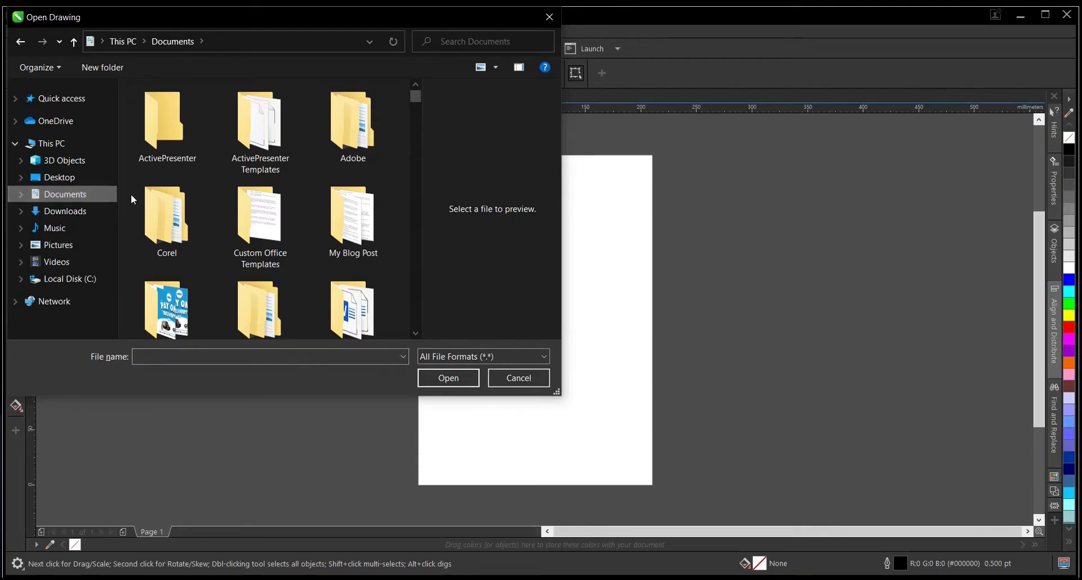
pyautogui.click(171, 208)
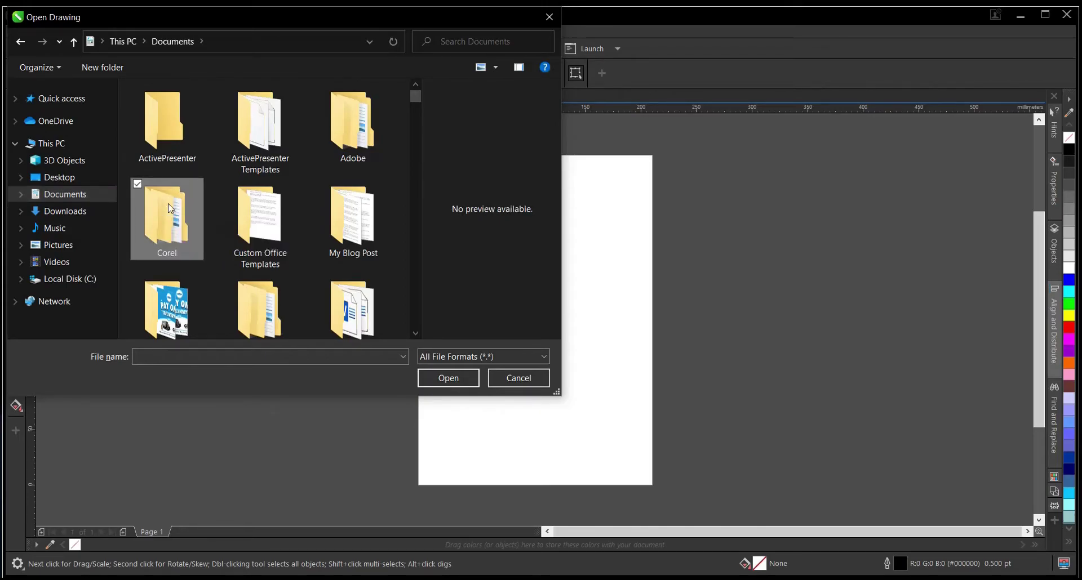
pyautogui.click(280, 216)
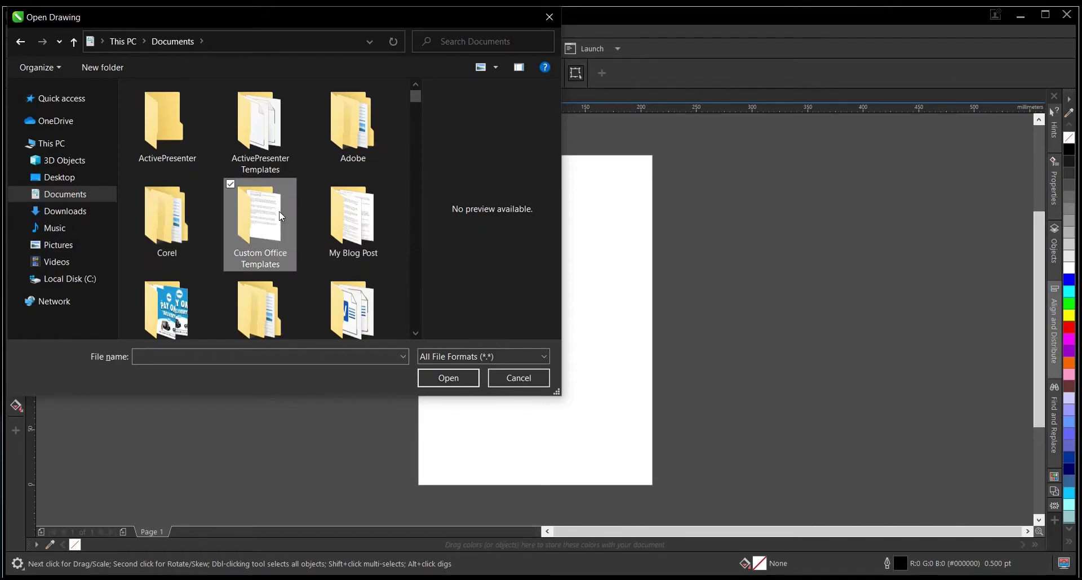
pyautogui.scroll(-1, 340, 204)
pyautogui.click(340, 203)
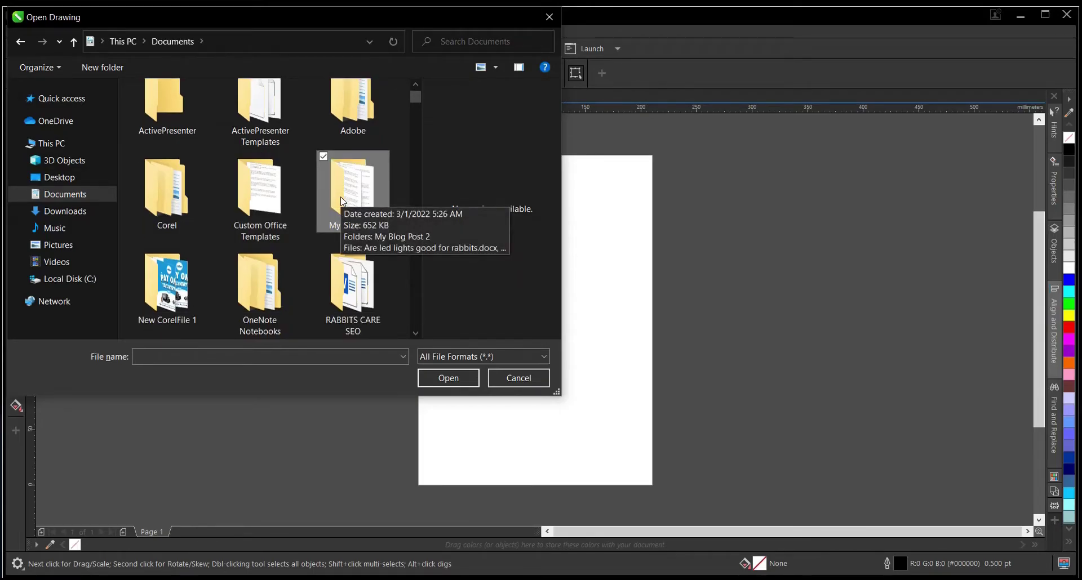
pyautogui.click(261, 202)
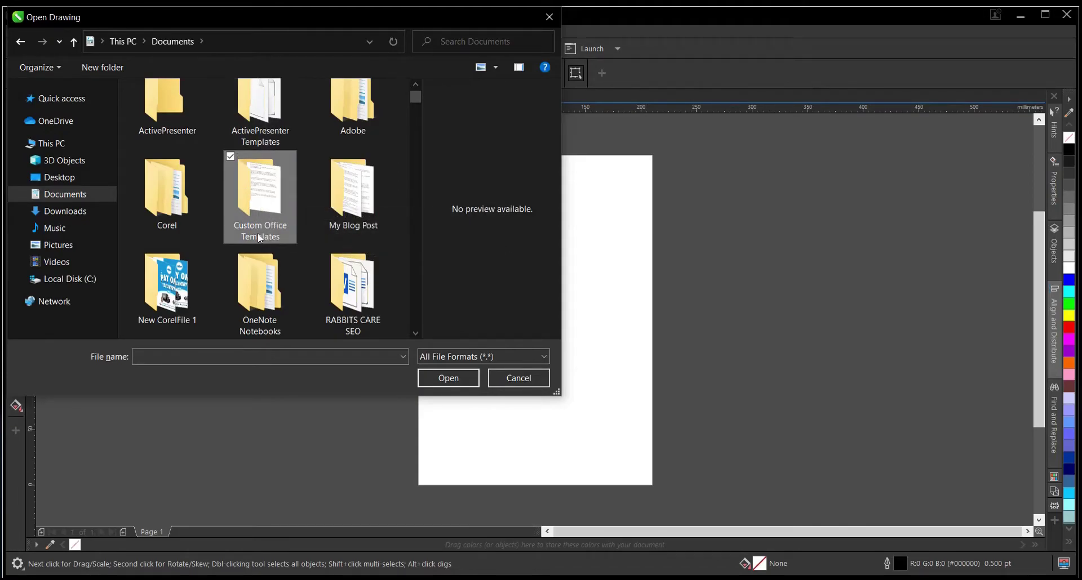
pyautogui.click(255, 270)
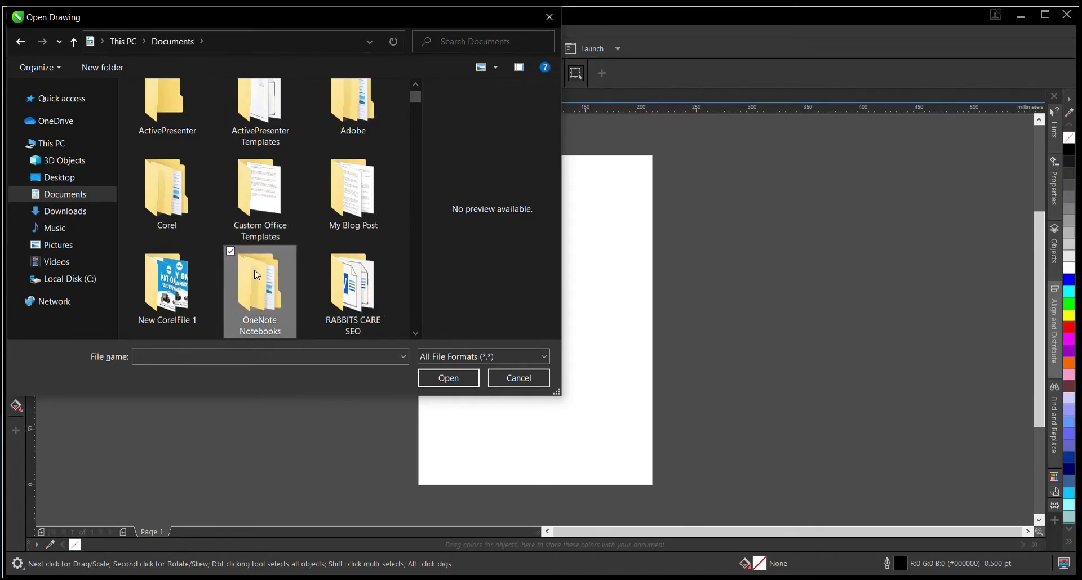
pyautogui.click(504, 379)
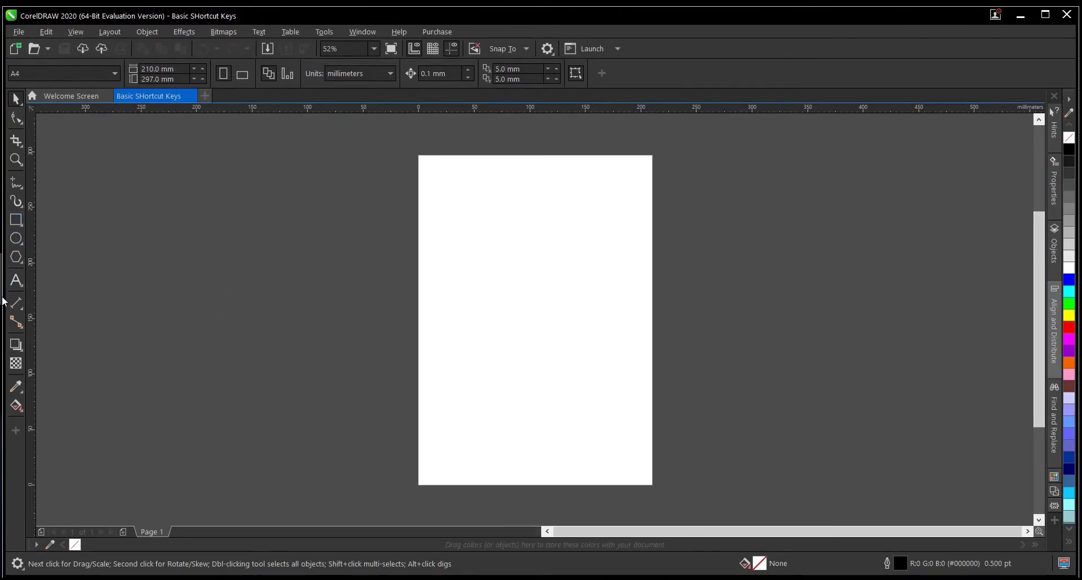
# Add the artistic text "TEXT" left of the page and enlarge it proportionally to about 108 mm wide
pyautogui.press('F8')
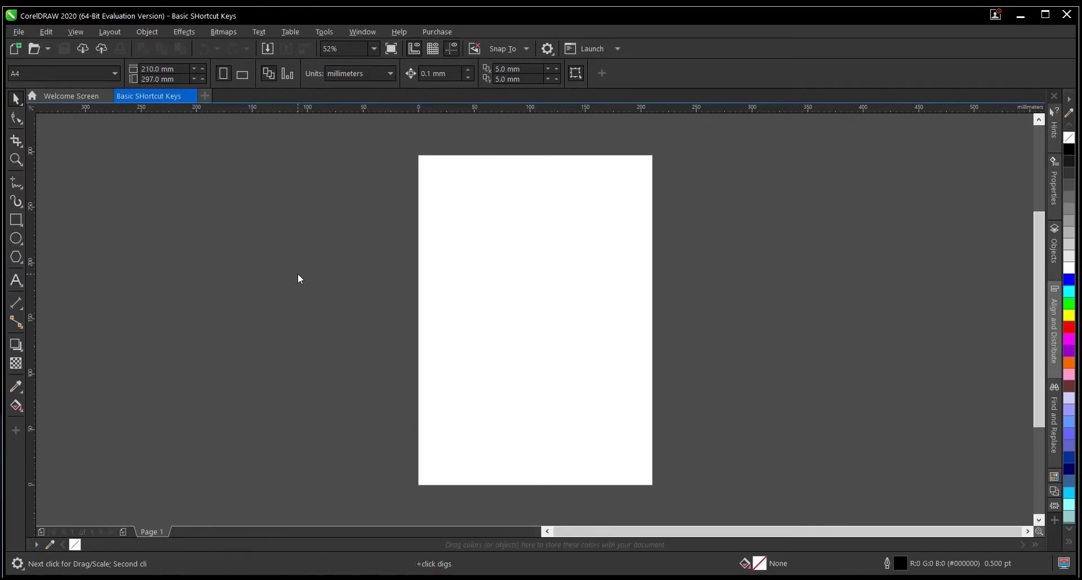
pyautogui.click(297, 272)
pyautogui.write('TEXT')
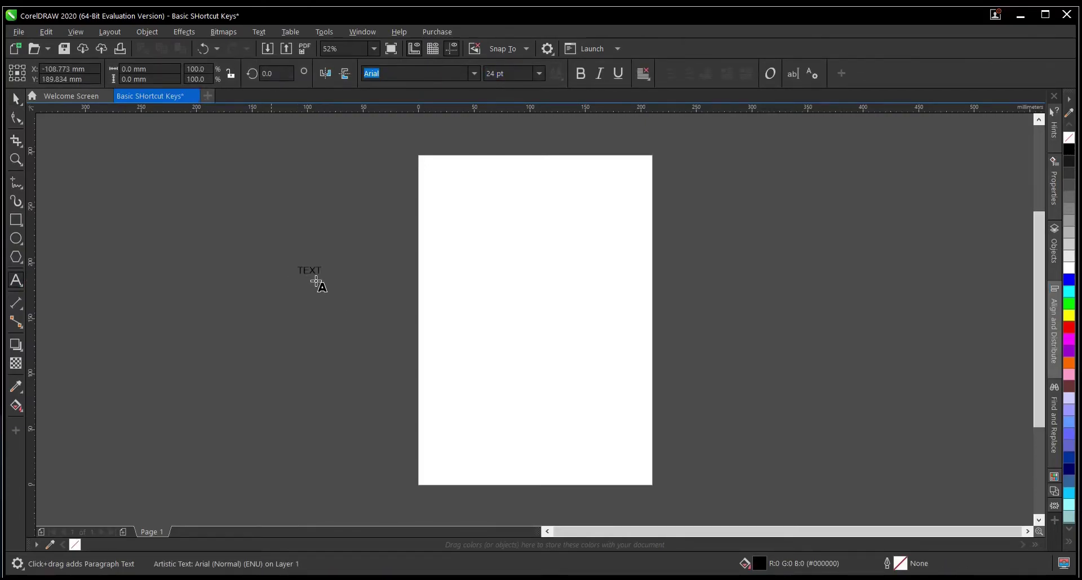
pyautogui.hotkey('ctrl', 'space')
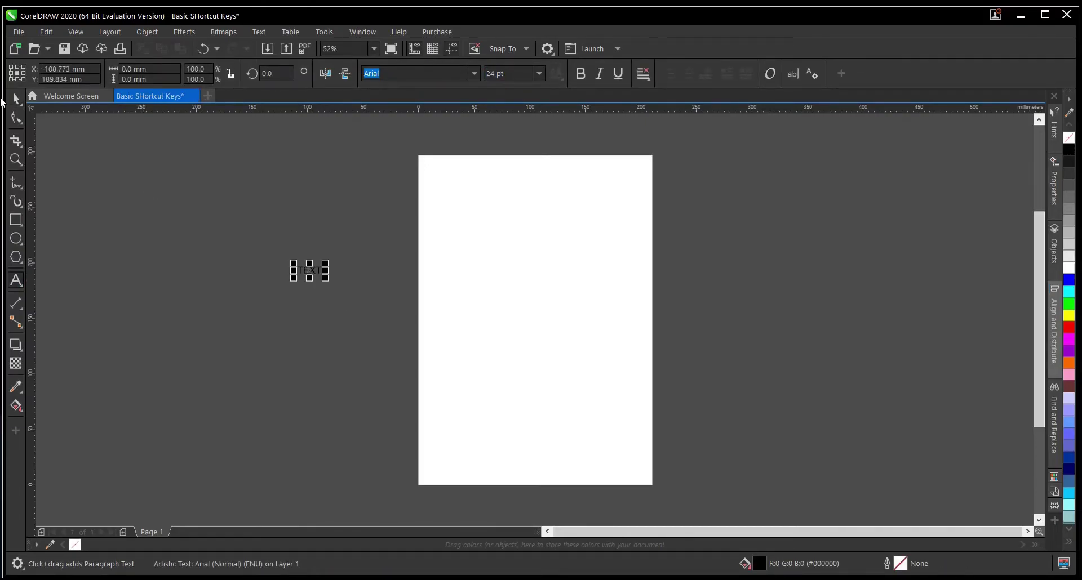
pyautogui.moveTo(330, 279); pyautogui.dragTo(426, 405)
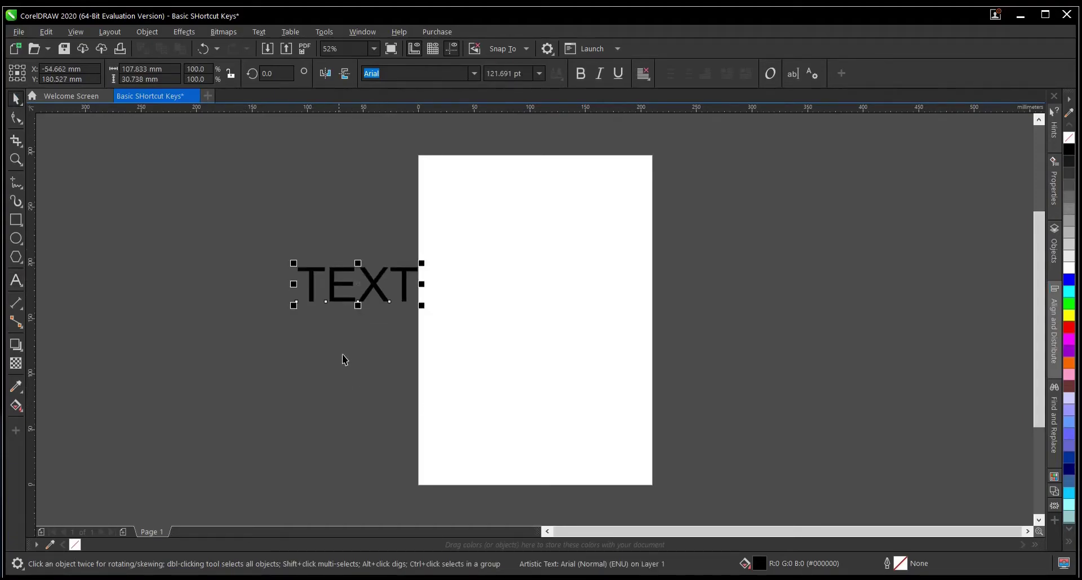
# Move the text off the page to about X 377 mm, select it and centre it on the page
pyautogui.moveTo(363, 285); pyautogui.dragTo(837, 304)
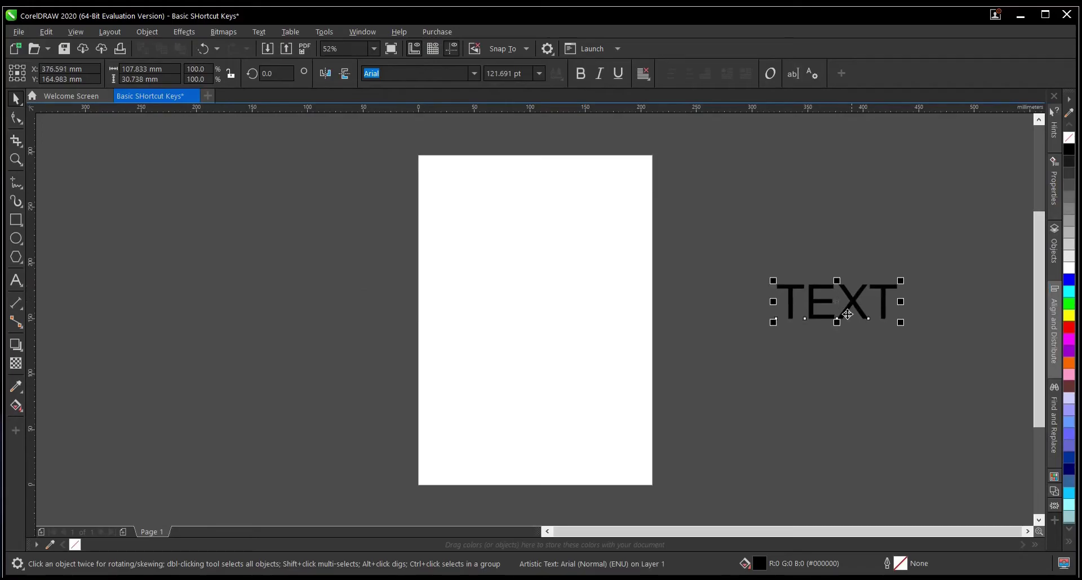
pyautogui.scroll(2, 897, 299)
pyautogui.scroll(-2, 783, 290)
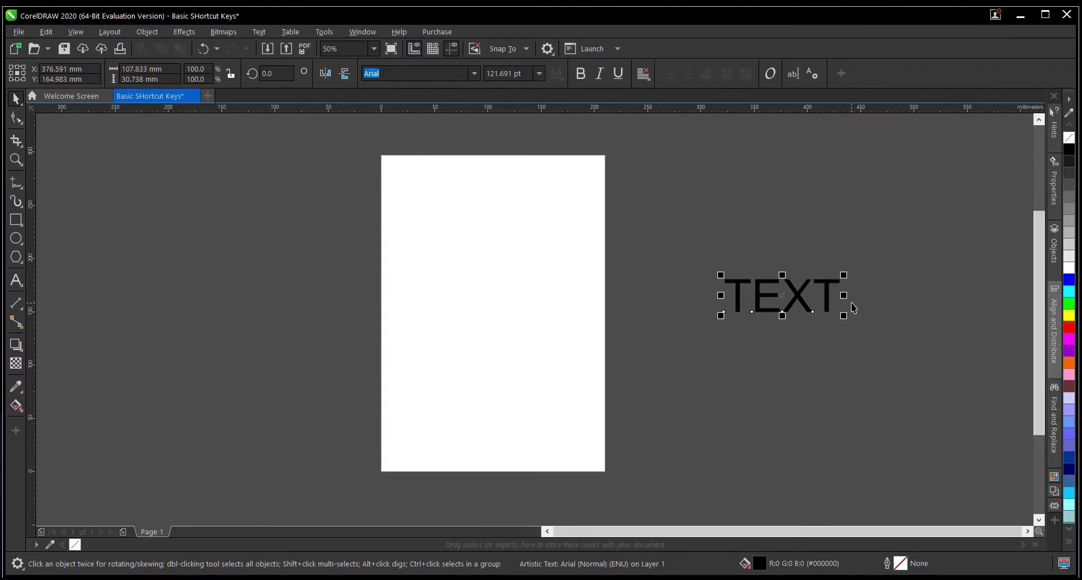
pyautogui.click(864, 307)
pyautogui.moveTo(872, 255); pyautogui.dragTo(720, 353)
pyautogui.click(735, 340)
pyautogui.moveTo(704, 264); pyautogui.dragTo(863, 365)
pyautogui.press('p')
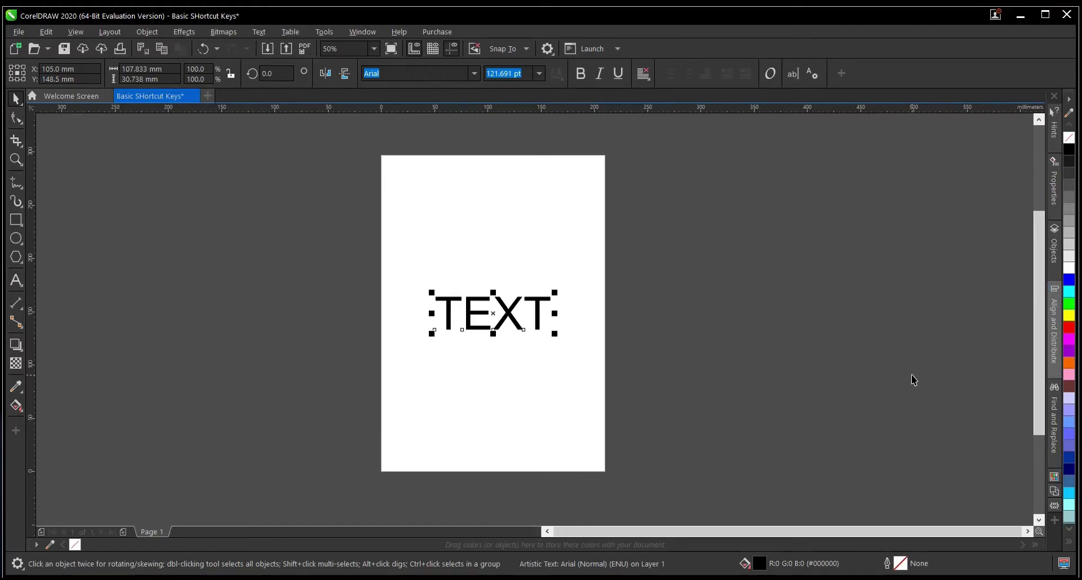
# Move the text far off the page to about X 2075 mm, Y 743 mm, and centre it on the page again
pyautogui.scroll(-1, 550, 316)
pyautogui.scroll(-2, 538, 321)
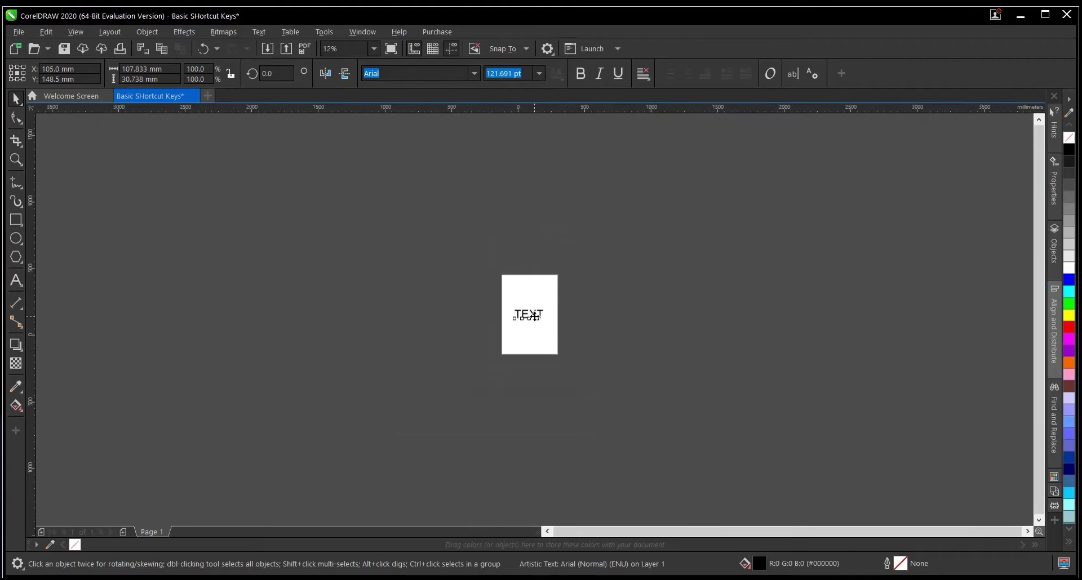
pyautogui.moveTo(531, 313); pyautogui.dragTo(794, 238)
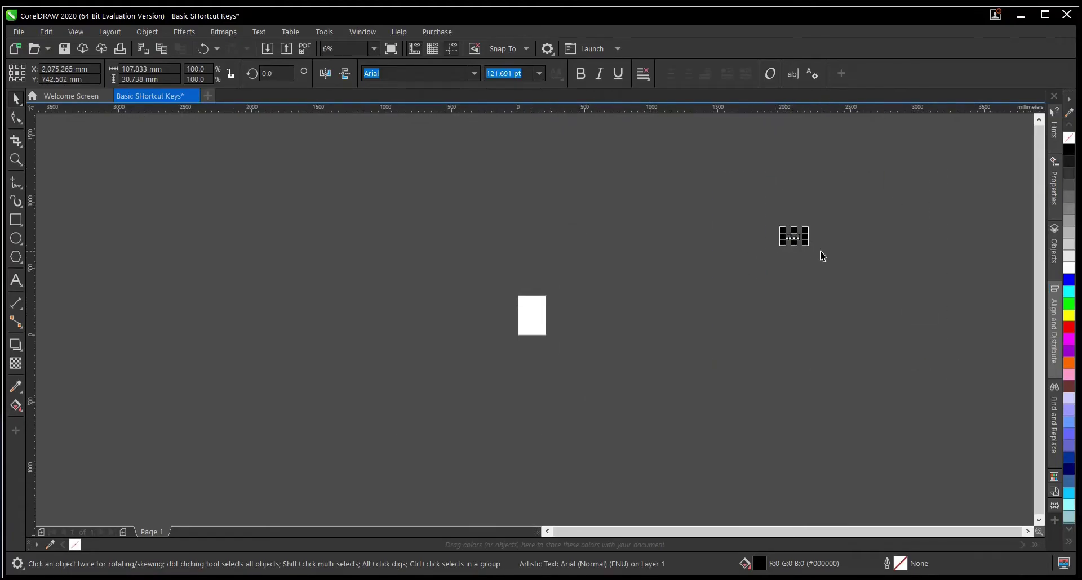
pyautogui.press('p')
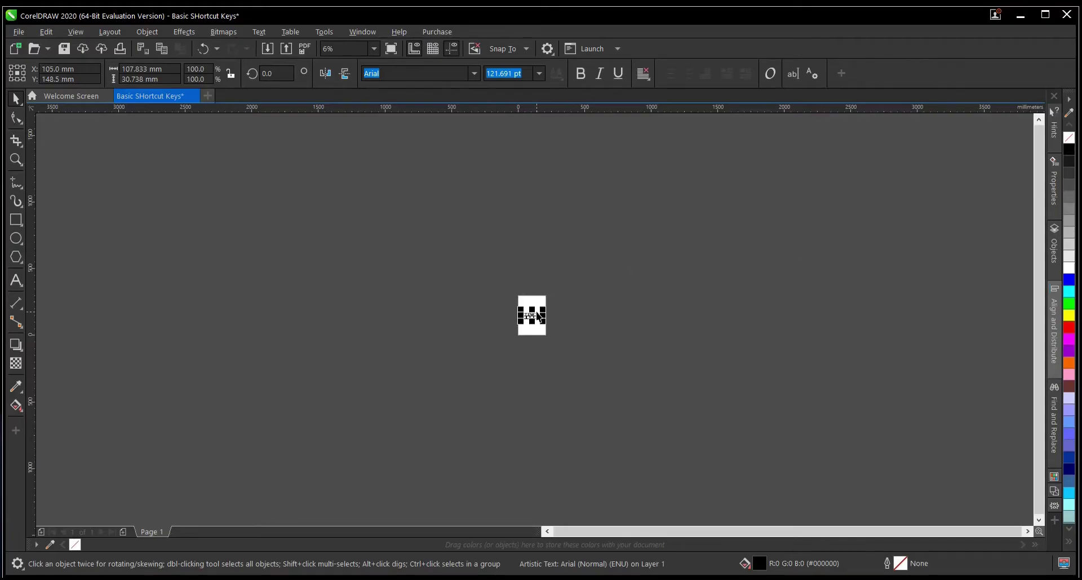
pyautogui.scroll(2, 530, 329)
pyautogui.scroll(1, 529, 330)
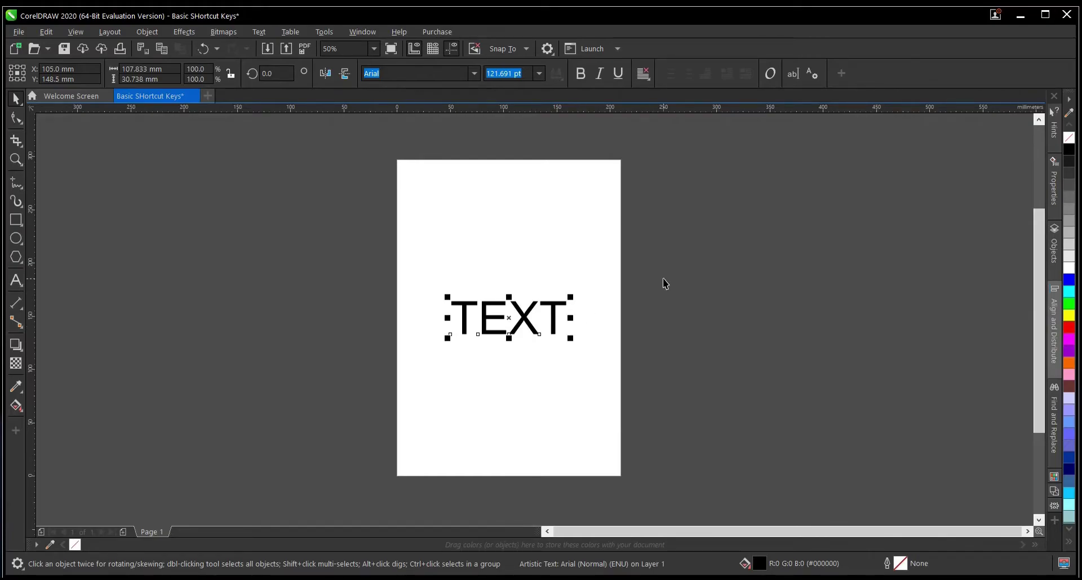
# Recentre the text on the page following another short move off the page, and delete it
pyautogui.scroll(-1, 524, 307)
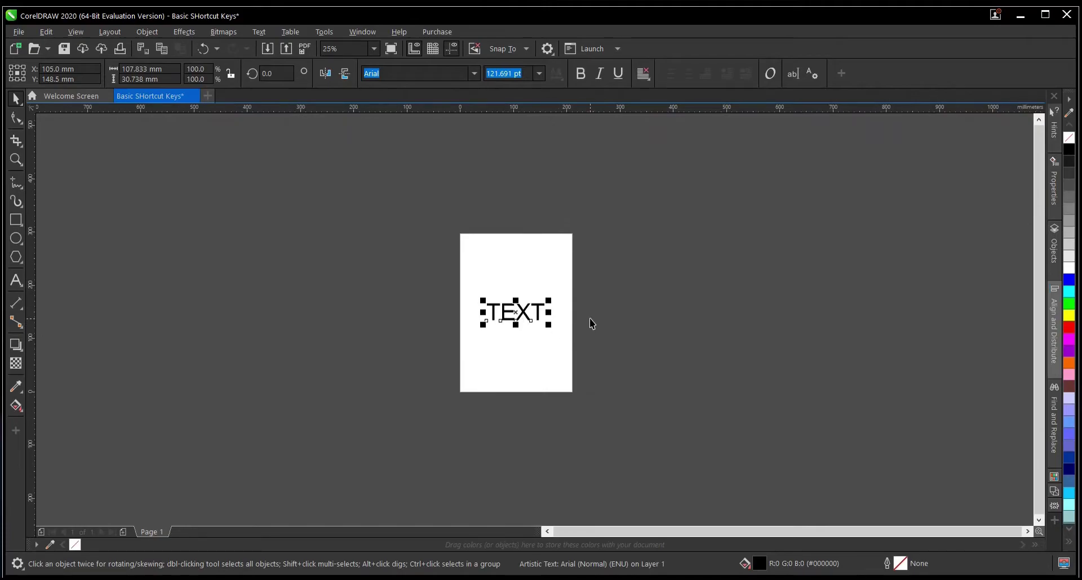
pyautogui.moveTo(527, 312); pyautogui.dragTo(659, 275)
pyautogui.press('p')
pyautogui.press('Delete')
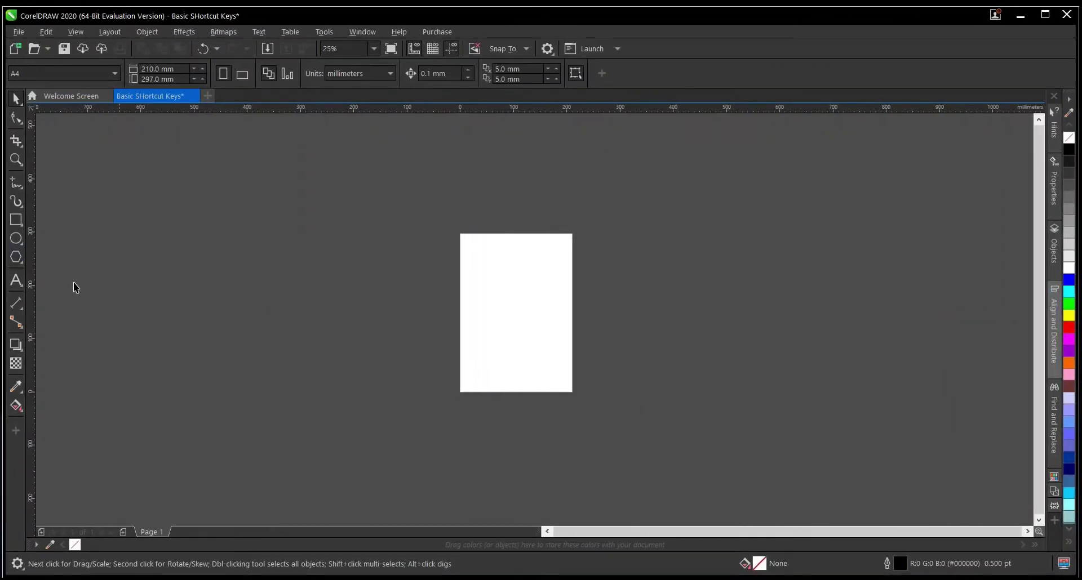
pyautogui.press('F8')
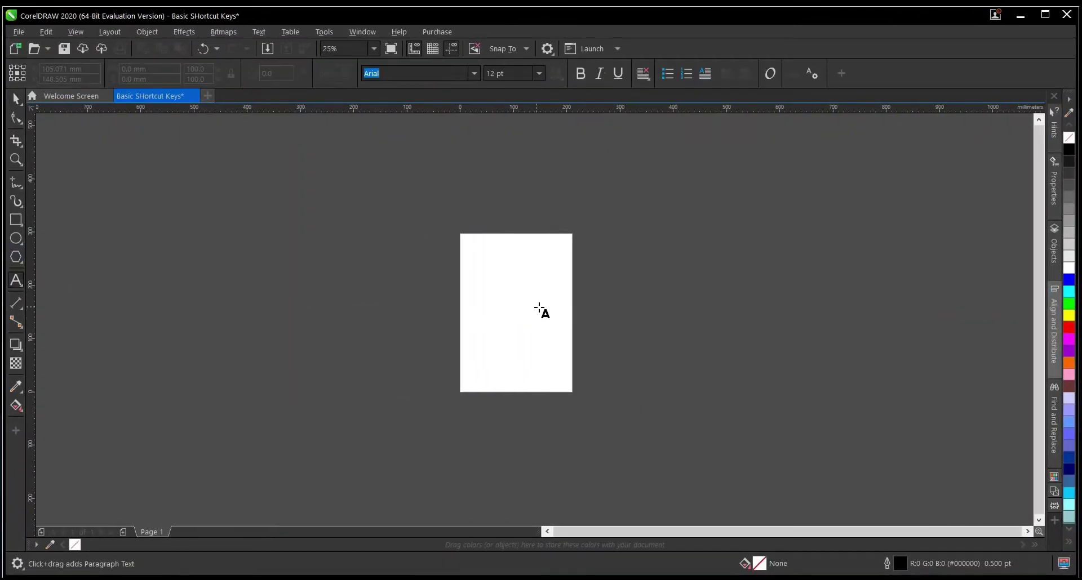
pyautogui.scroll(1, 540, 307)
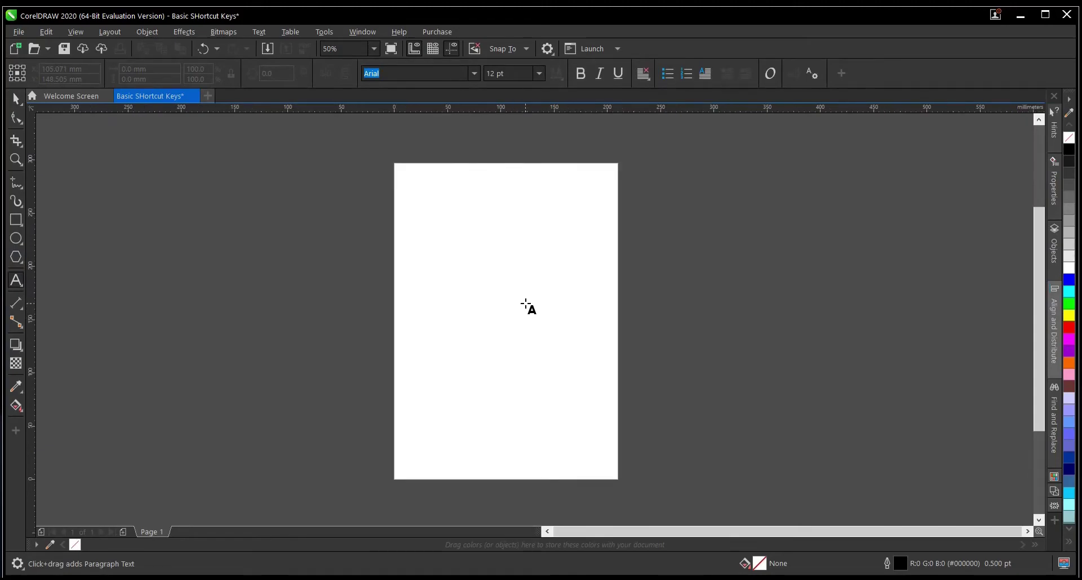
pyautogui.click(464, 299)
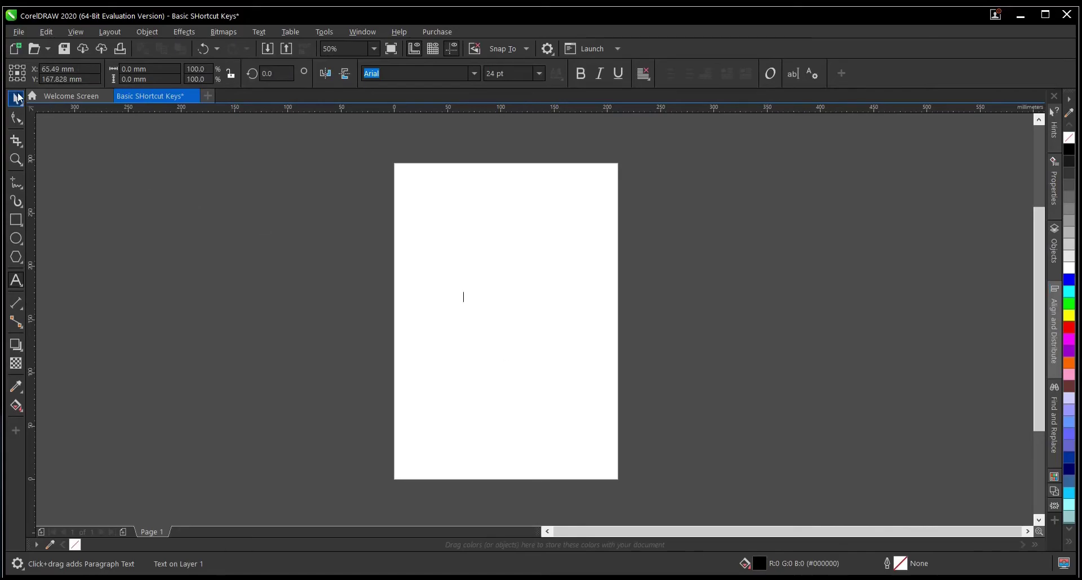
pyautogui.click(18, 98)
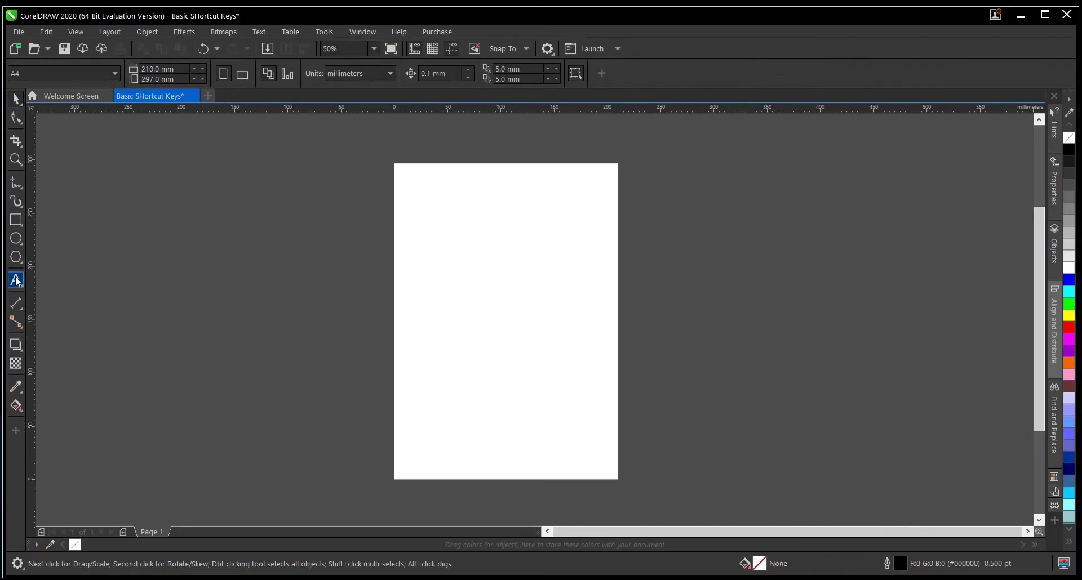
# Add the artistic text "TEXT" in Arial, enlarged to about 118 mm wide and centred on the page
pyautogui.click(16, 281)
pyautogui.click(458, 317)
pyautogui.write('TEXT')
pyautogui.click(17, 99)
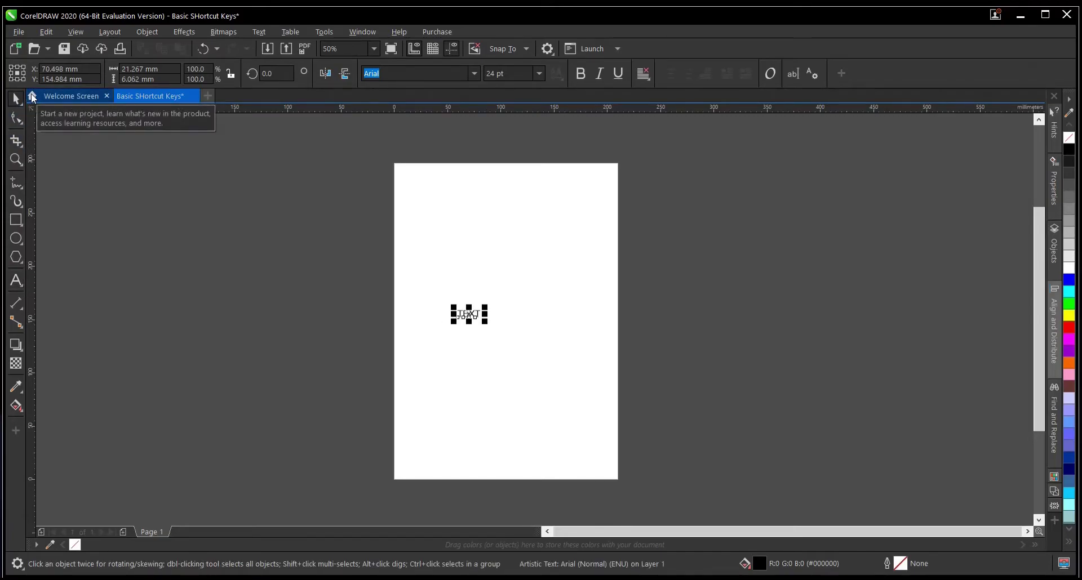
pyautogui.moveTo(485, 324); pyautogui.dragTo(590, 422)
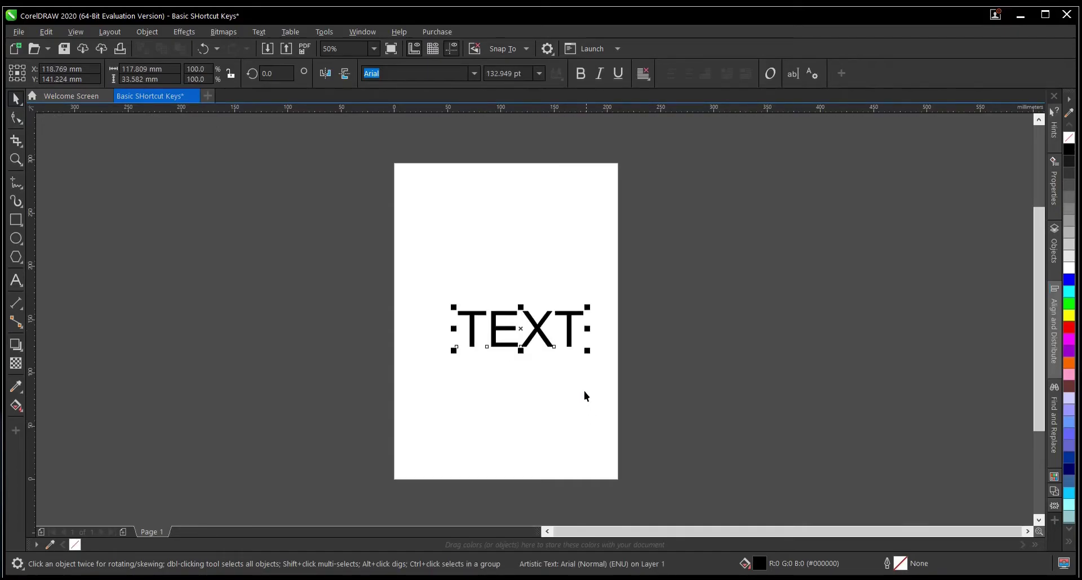
pyautogui.press('p')
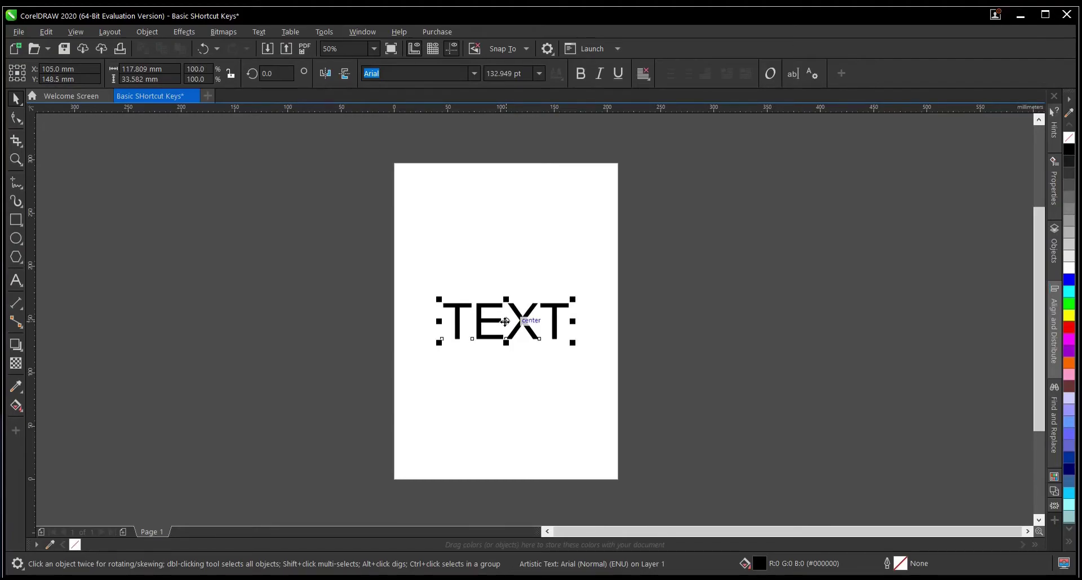
# Copy the text, move it straight up to about Y 189 mm, and paste a second copy at the page centre
pyautogui.hotkey('ctrl', 'c')
pyautogui.hotkey('ctrl', 'v')
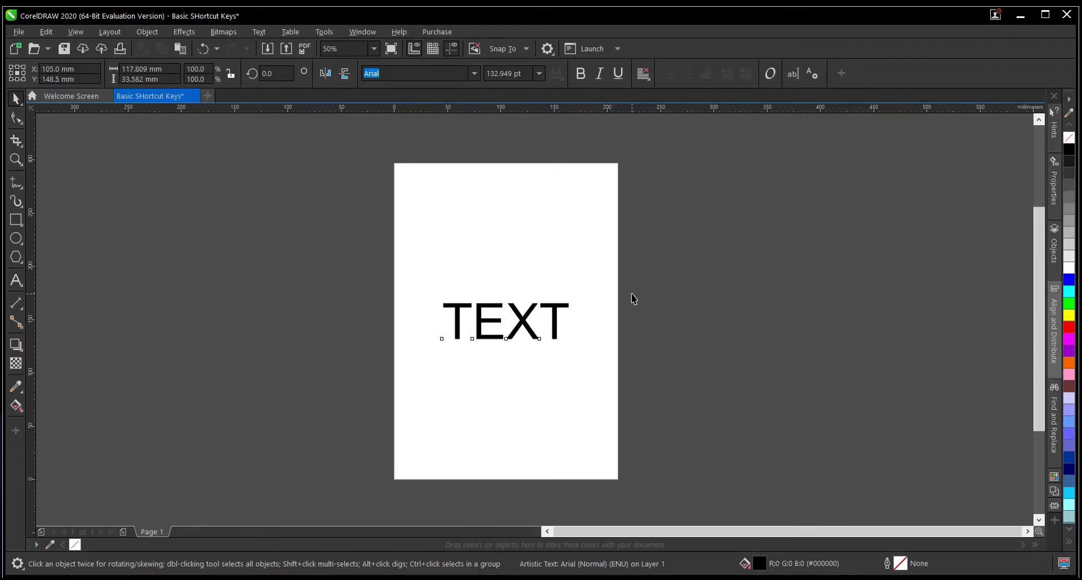
pyautogui.moveTo(521, 323); pyautogui.dragTo(521, 283)
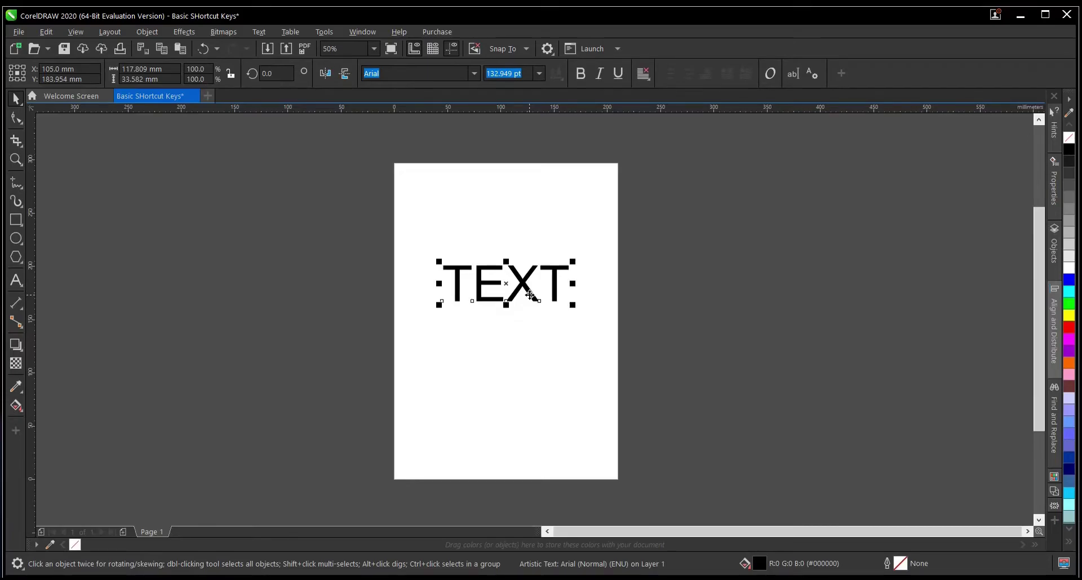
pyautogui.click(718, 300)
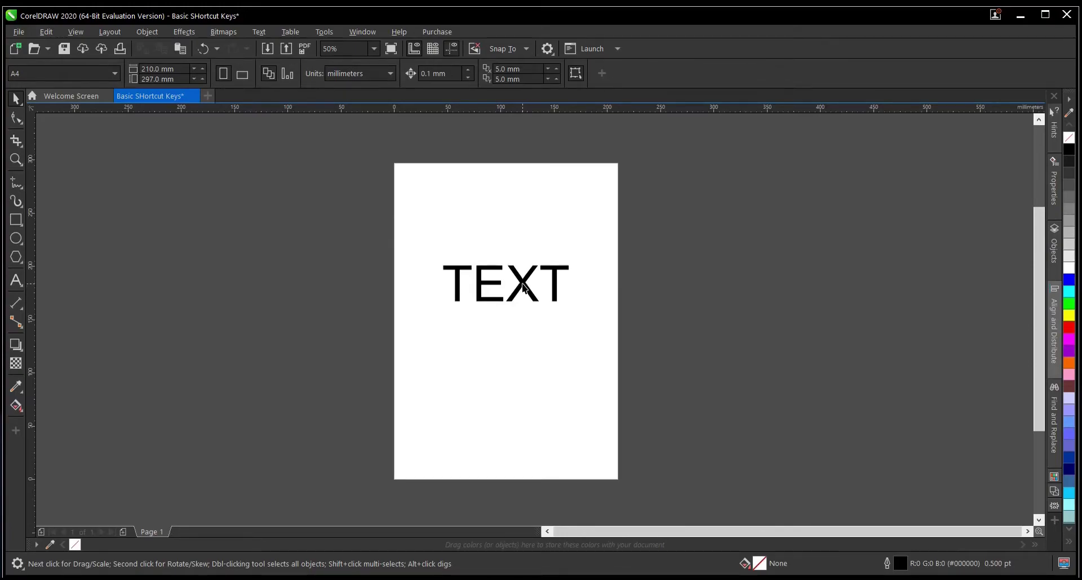
pyautogui.moveTo(523, 286)
pyautogui.mouseDown()
pyautogui.moveTo(522, 307)
pyautogui.moveTo(531, 294)
pyautogui.mouseUp()
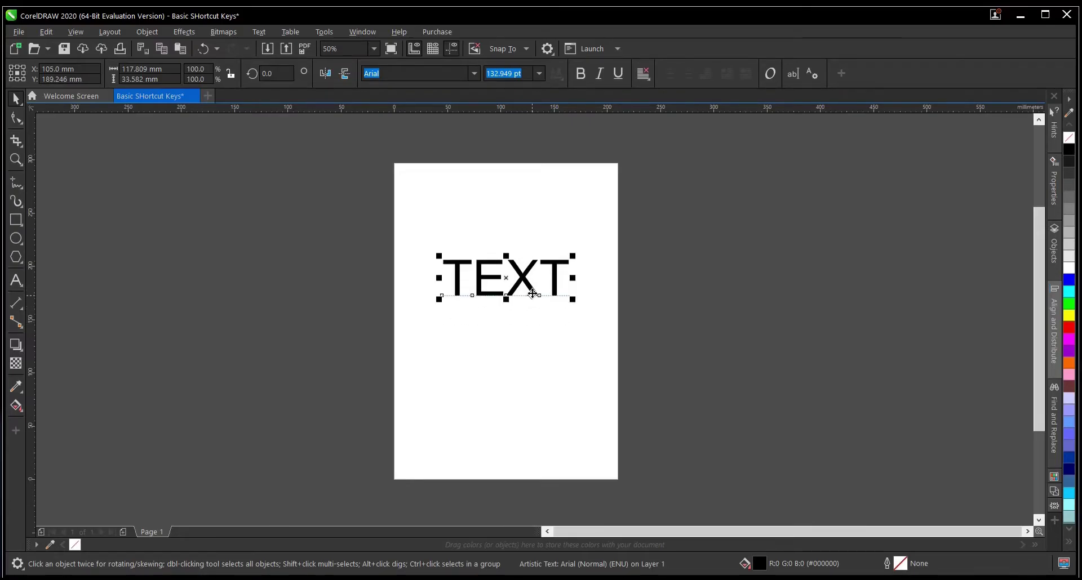
pyautogui.hotkey('ctrl', 'v')
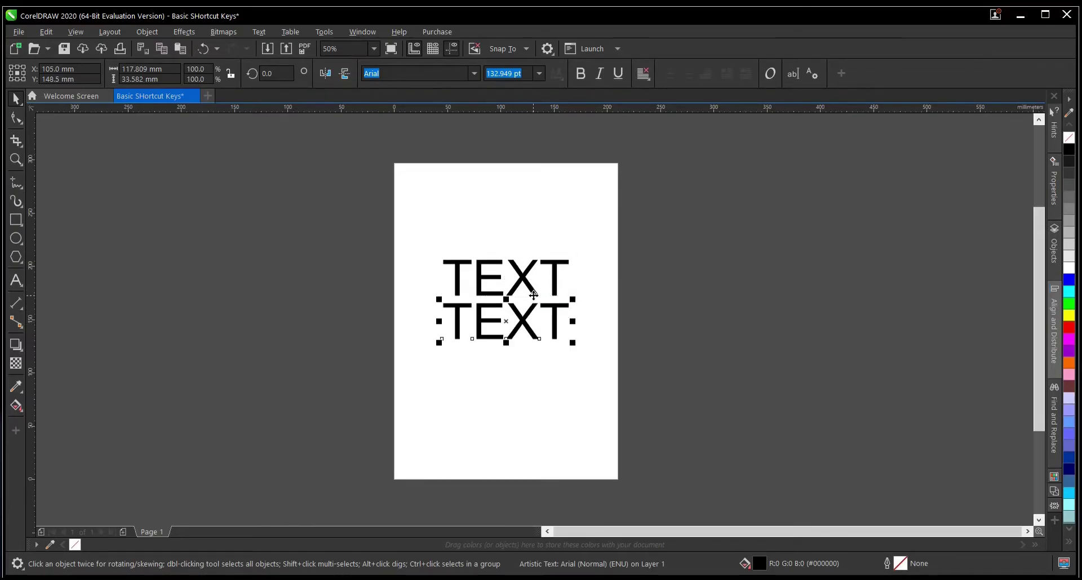
# Delete both "TEXT" copies from the page
pyautogui.click(623, 309)
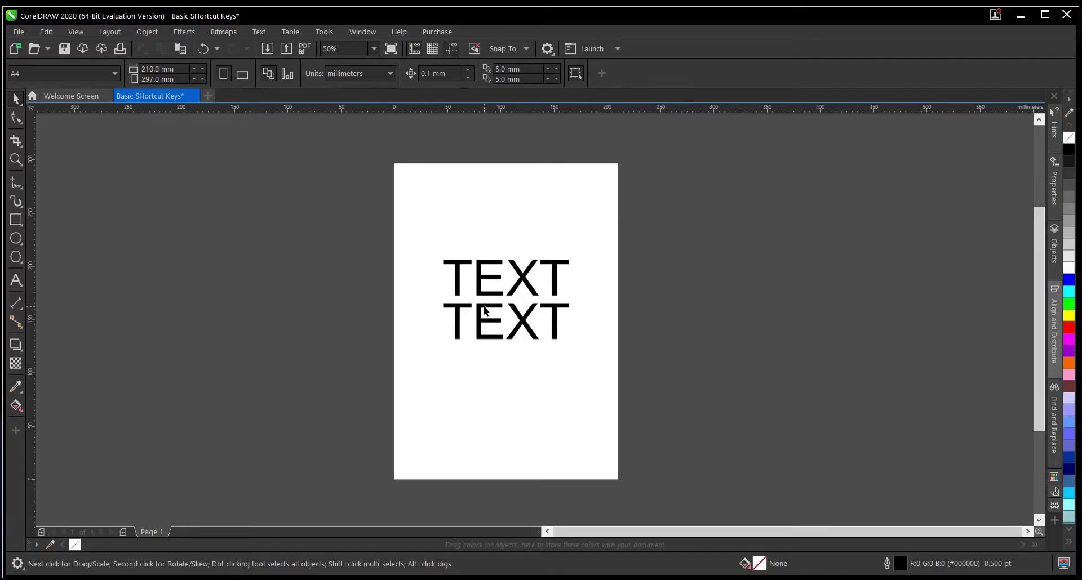
pyautogui.moveTo(423, 224); pyautogui.dragTo(567, 399)
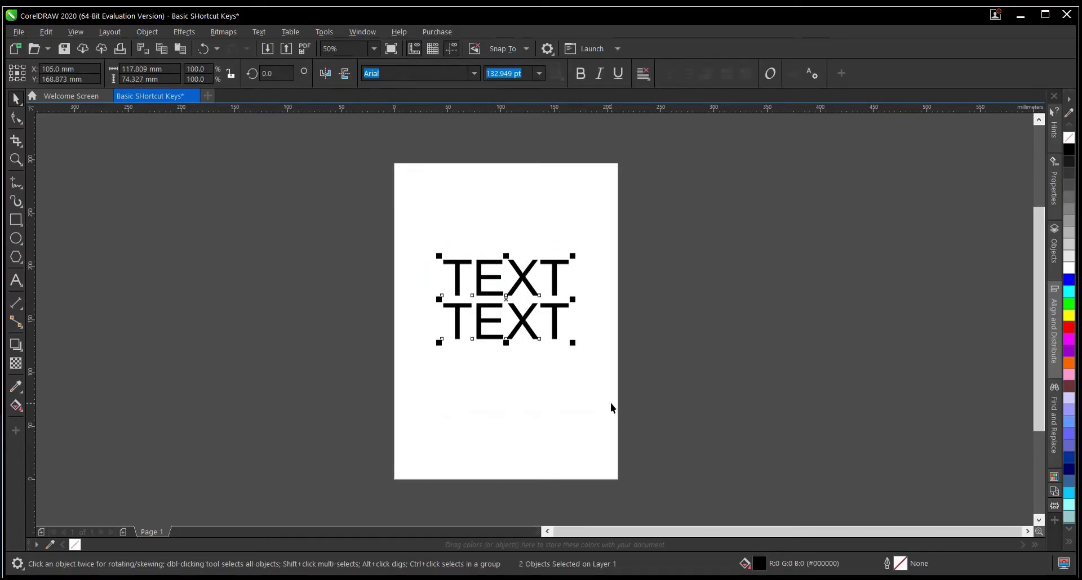
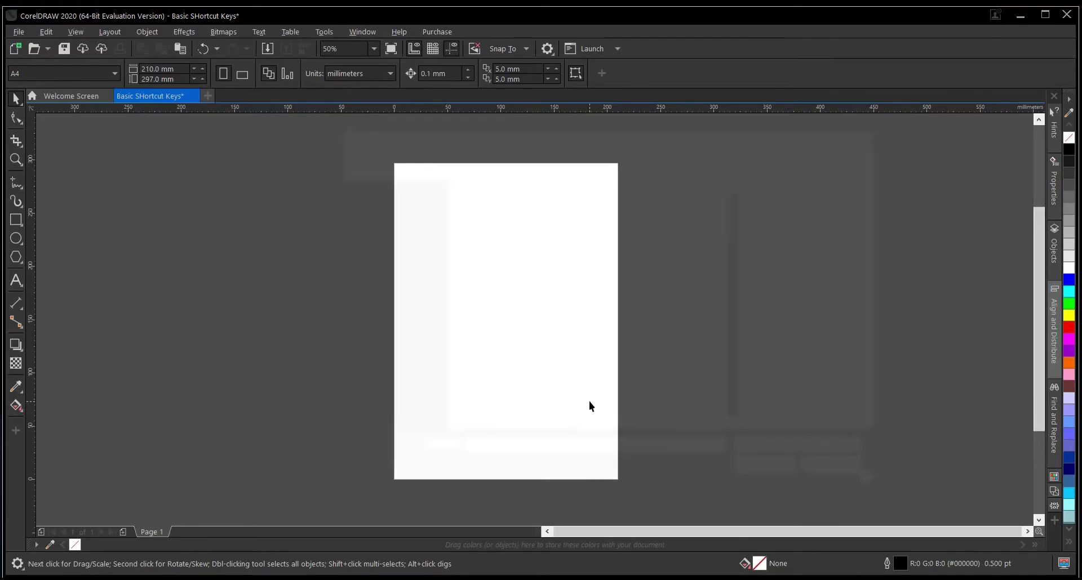
# Import the HD Black Apple Smart Watch Series 2 PNG from the Pictures folder
pyautogui.hotkey('ctrl', 'i')
pyautogui.moveTo(590, 114); pyautogui.dragTo(67, 2)
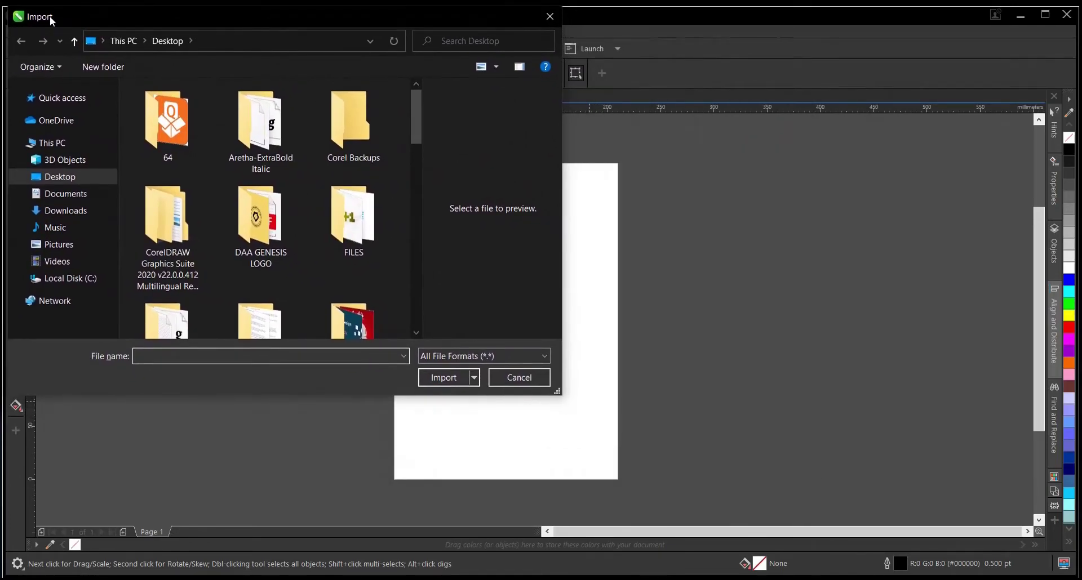
pyautogui.click(80, 177)
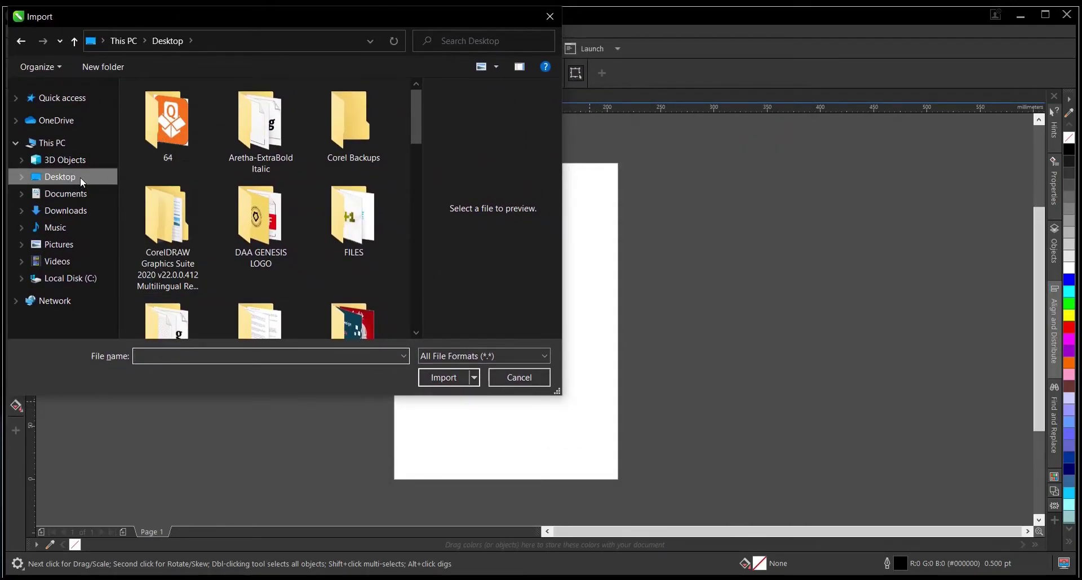
pyautogui.click(57, 249)
pyautogui.click(349, 275)
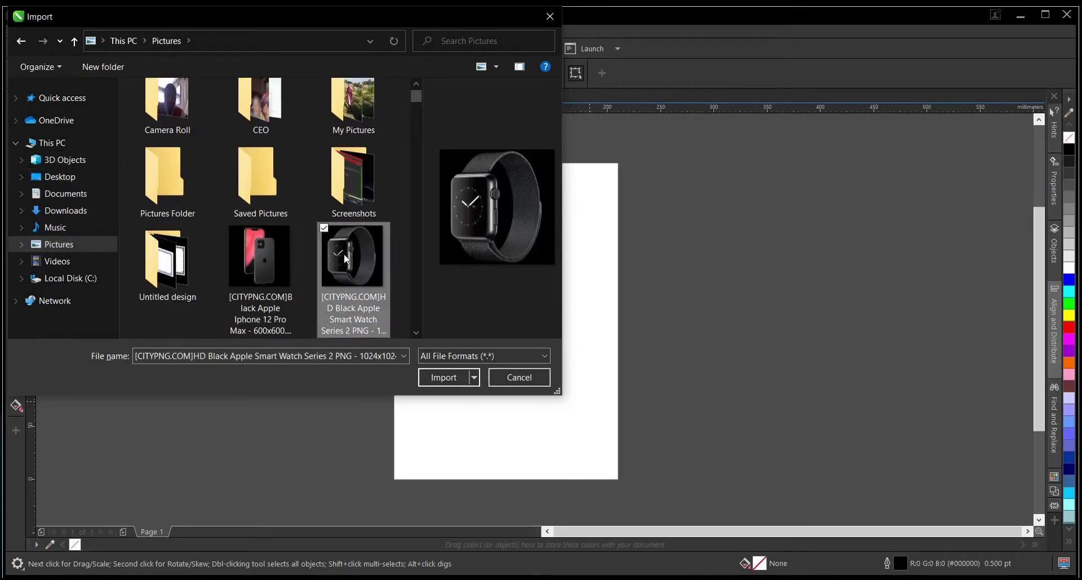
pyautogui.click(444, 378)
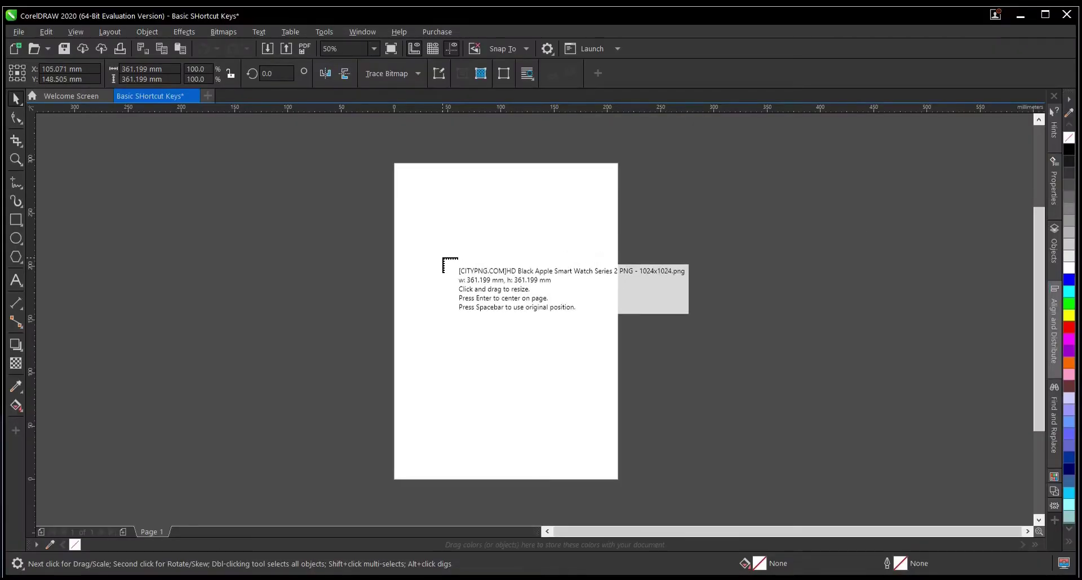
# Place the watch image on the page at about 179 mm square and move it down to about Y 145 mm
pyautogui.moveTo(413, 214); pyautogui.dragTo(618, 477)
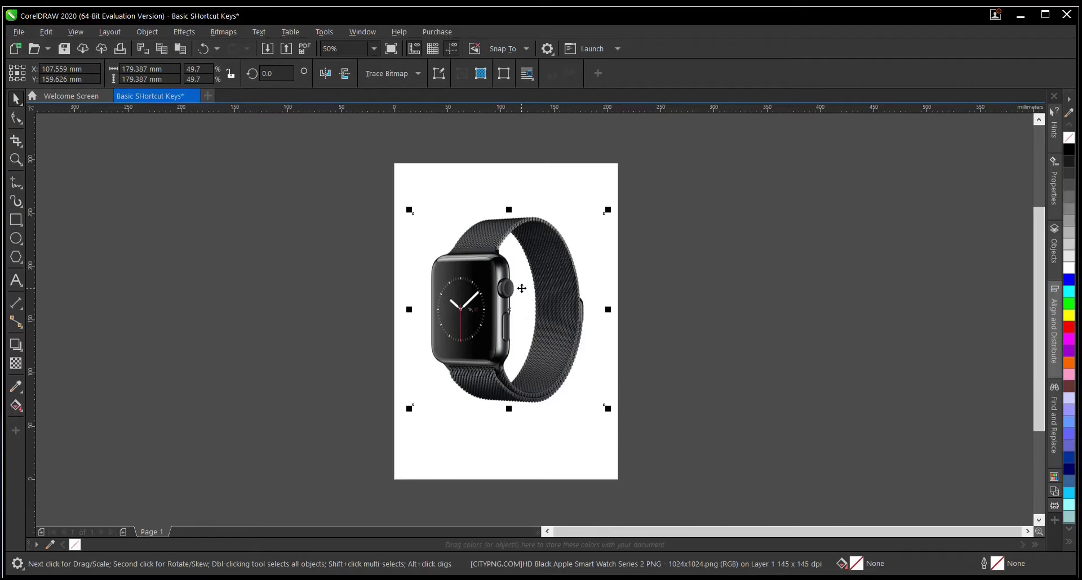
pyautogui.moveTo(487, 279); pyautogui.dragTo(485, 295)
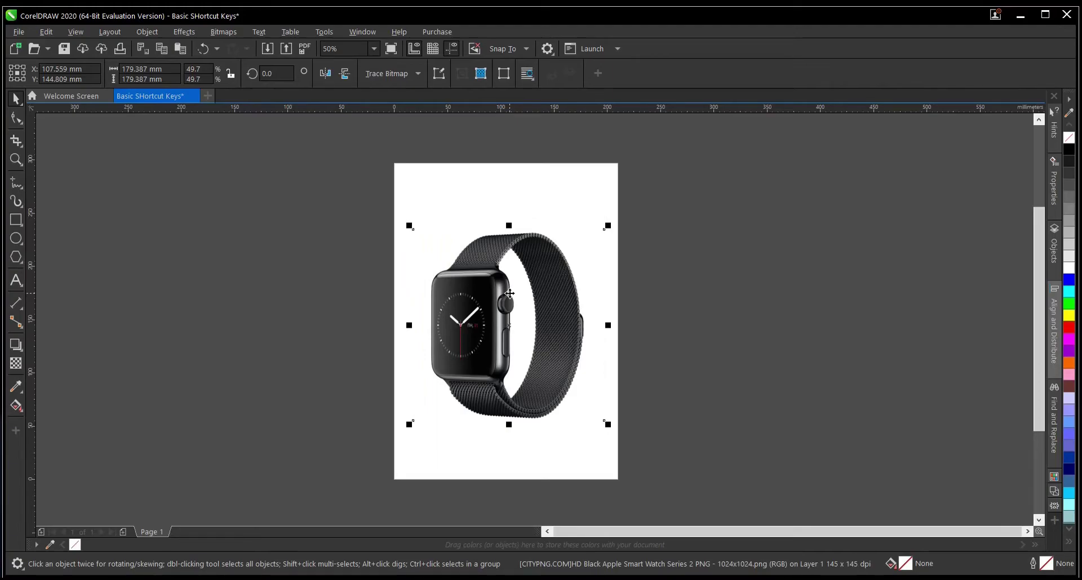
pyautogui.click(317, 172)
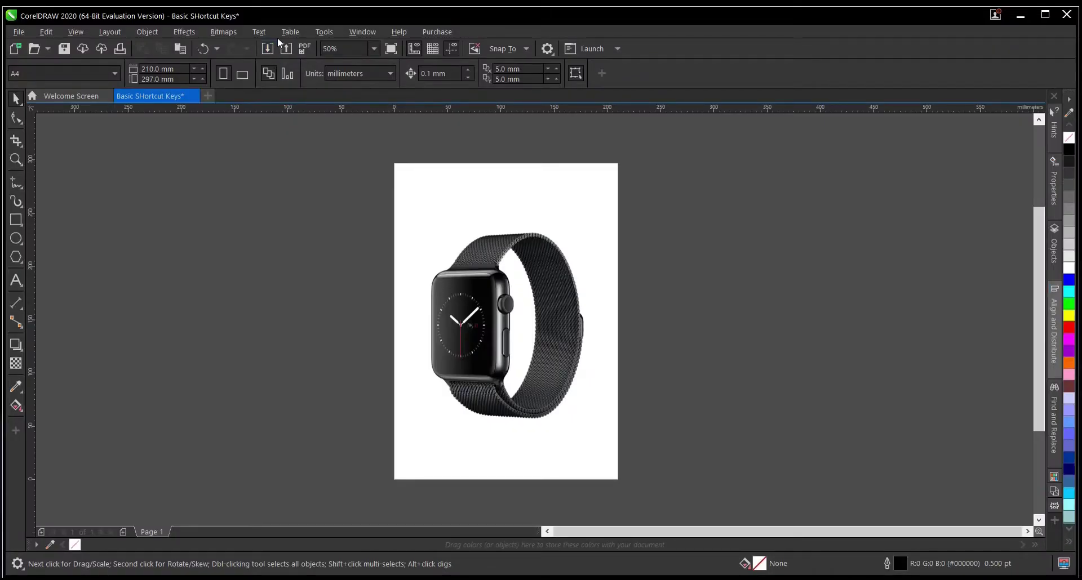
# Delete the imported watch image from the page
pyautogui.click(459, 268)
pyautogui.click(319, 143)
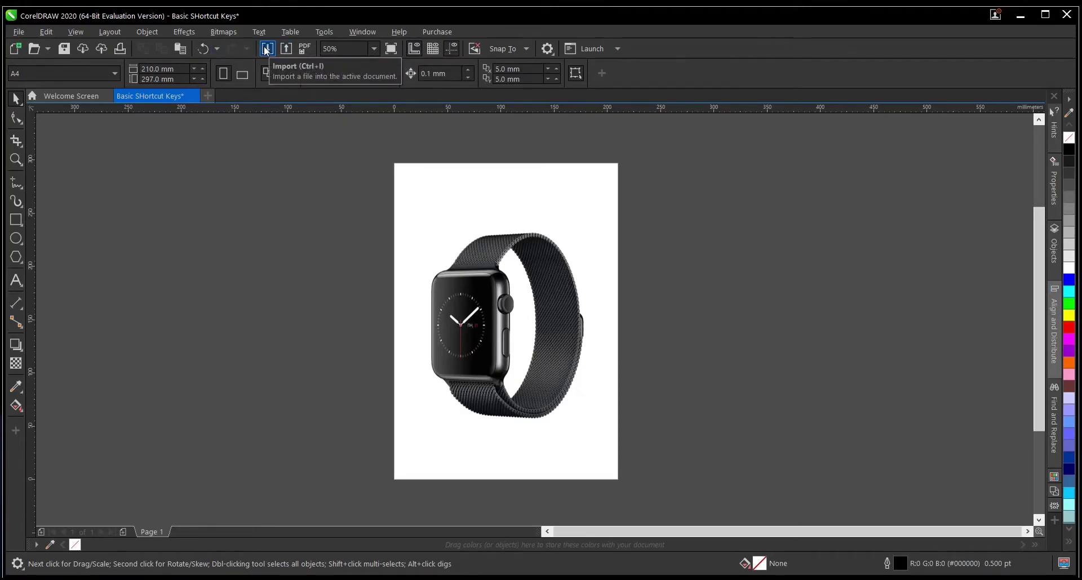
pyautogui.click(487, 290)
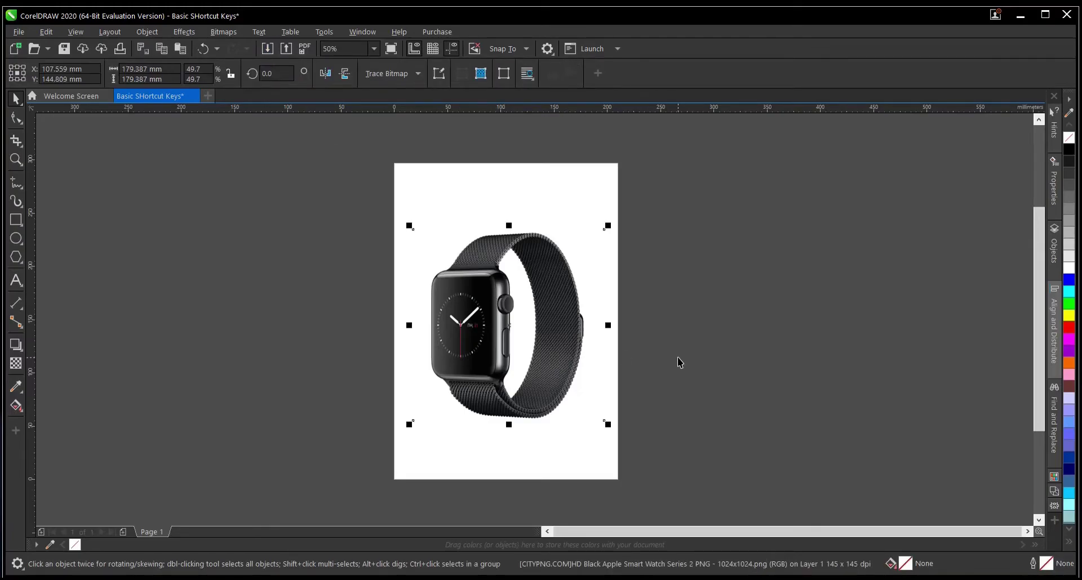
pyautogui.press('Delete')
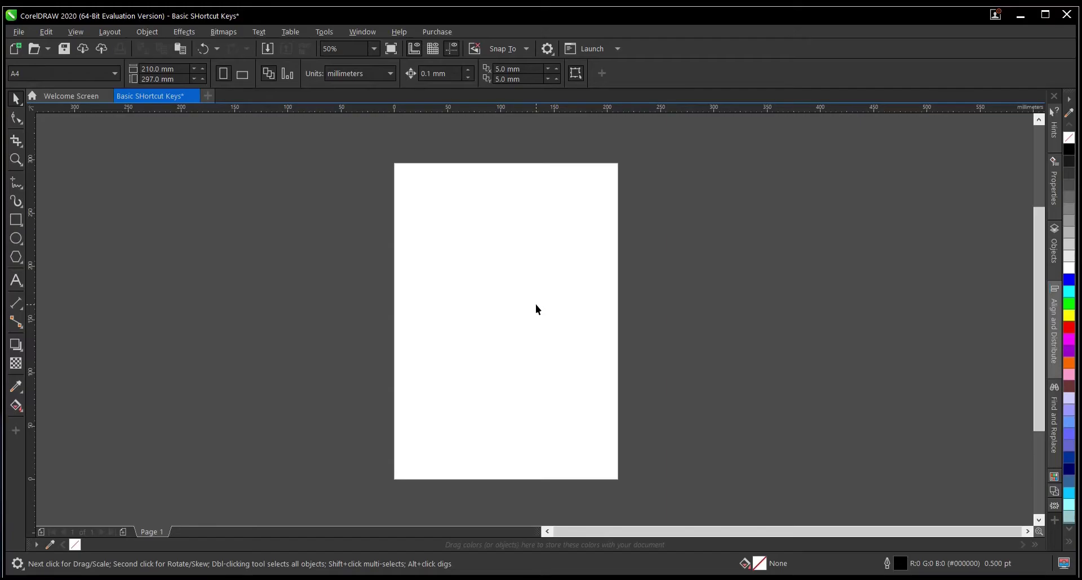
# Add the artistic text "TEXT" in Arial near the page centre and enlarge it to about 87 mm wide
pyautogui.click(16, 280)
pyautogui.click(497, 304)
pyautogui.write('TEZT')
pyautogui.press('BackSpace')
pyautogui.press('BackSpace')
pyautogui.write('XT')
pyautogui.hotkey('ctrl', 'space')
pyautogui.moveTo(524, 311); pyautogui.dragTo(559, 363)
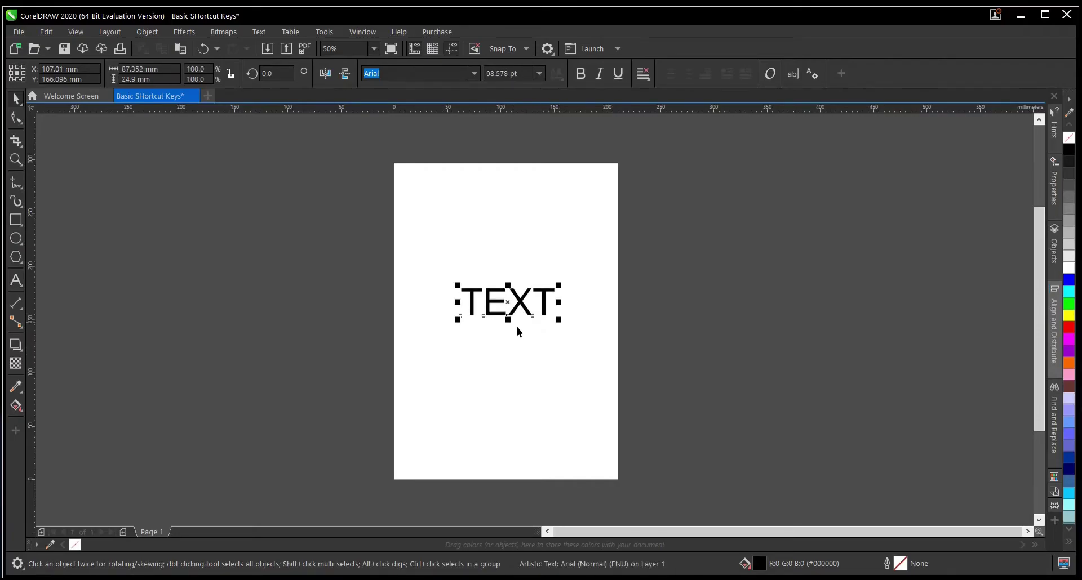
# Move the text straight up to about Y 237 mm, near the top of the page
pyautogui.moveTo(507, 303); pyautogui.dragTo(508, 229)
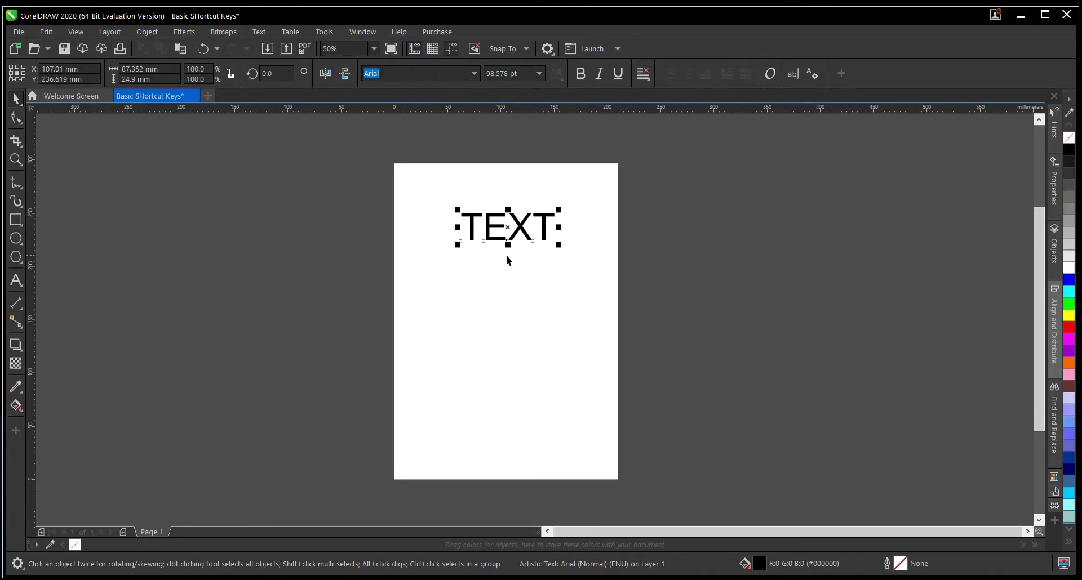
pyautogui.click(506, 253)
pyautogui.click(521, 231)
# Place a duplicate of the text below the original at about Y 183 mm and align their centres vertically in one column
pyautogui.hotkey('ctrl', 'd')
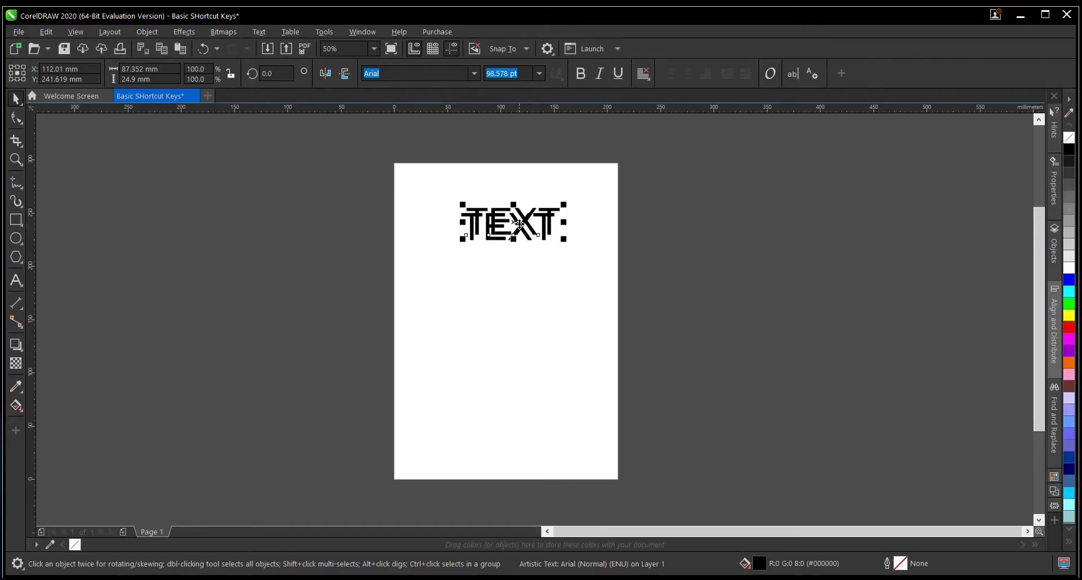
pyautogui.moveTo(521, 228); pyautogui.dragTo(509, 289)
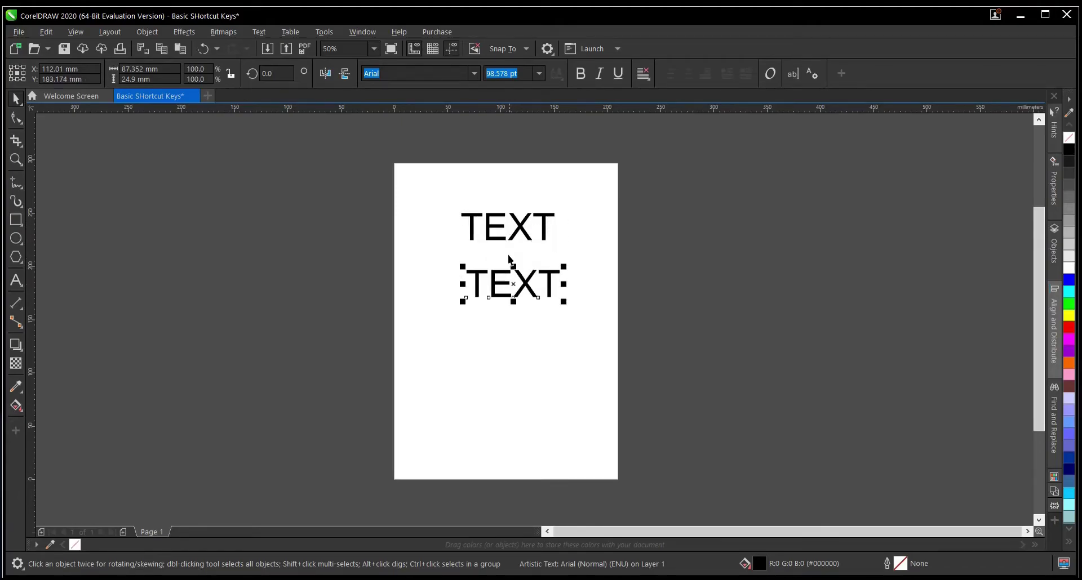
pyautogui.keyDown('shift'); pyautogui.click(522, 227); pyautogui.keyUp('shift')
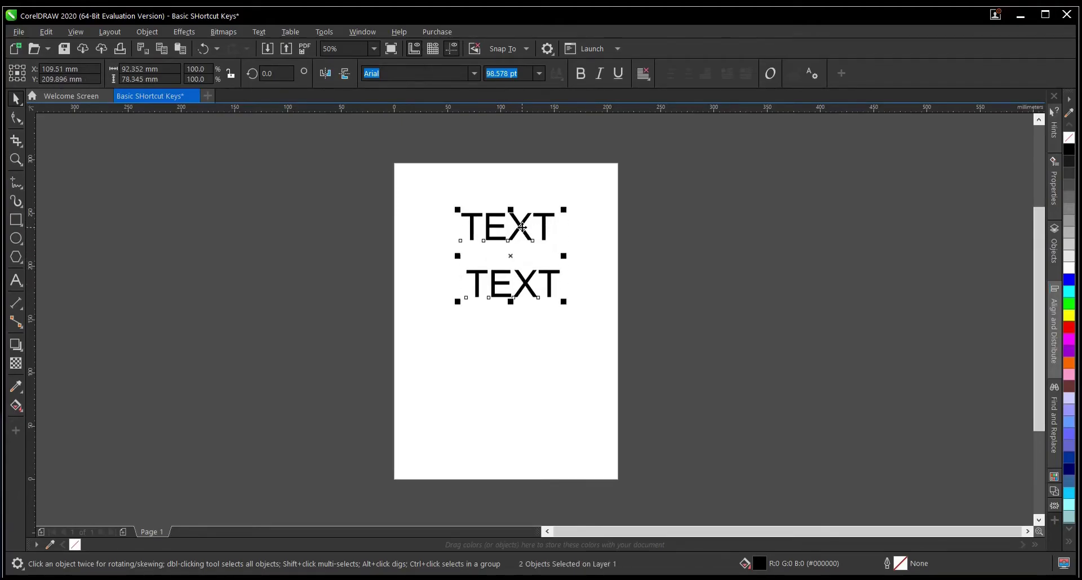
pyautogui.click(637, 257)
# Delete the original text and its duplicate together
pyautogui.moveTo(414, 200)
pyautogui.mouseDown()
pyautogui.moveTo(500, 265)
pyautogui.moveTo(581, 253)
pyautogui.moveTo(441, 335)
pyautogui.mouseUp()
pyautogui.press('Delete')
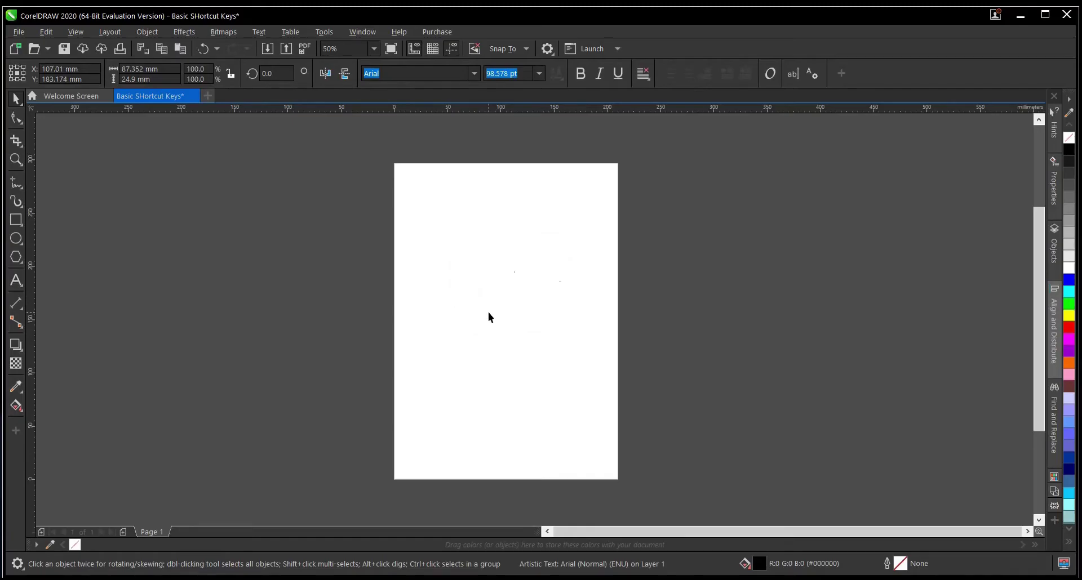
pyautogui.press('Delete')
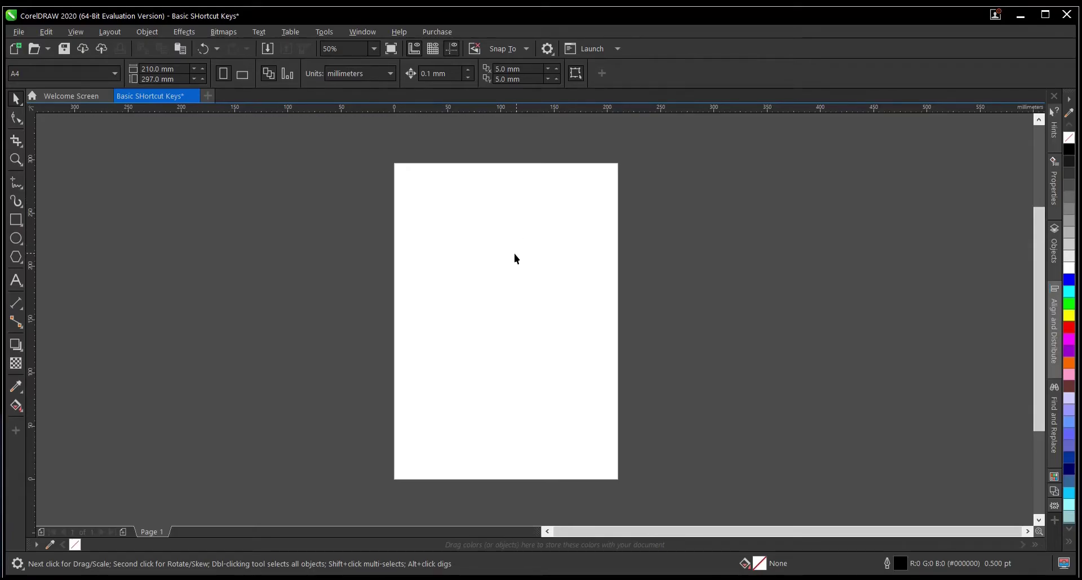
# Add the artistic text "TEXT" in Arial, enlarge it to about 116 mm wide, and centre it on the page
pyautogui.click(16, 280)
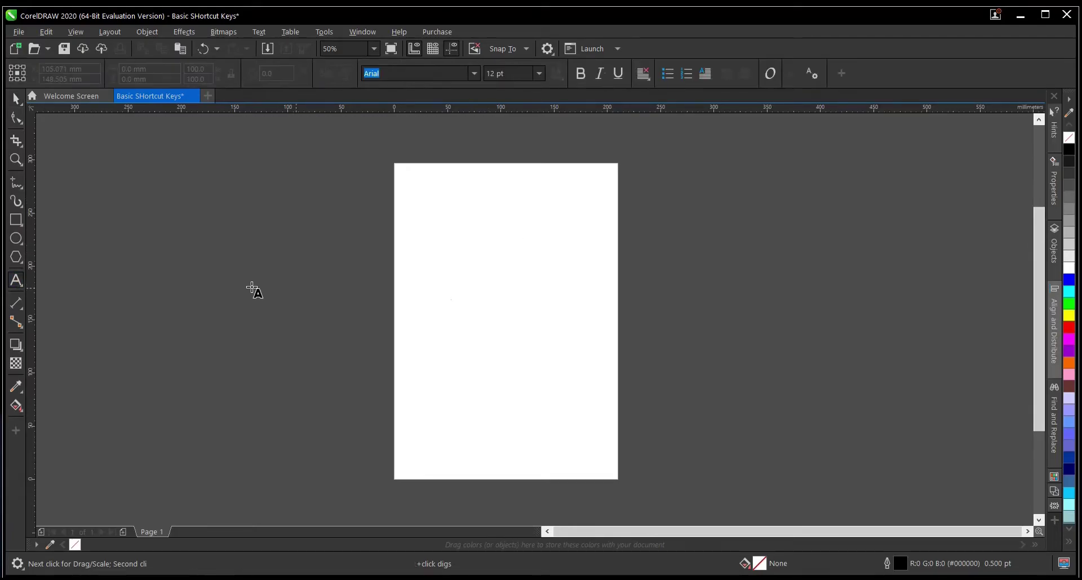
pyautogui.click(474, 280)
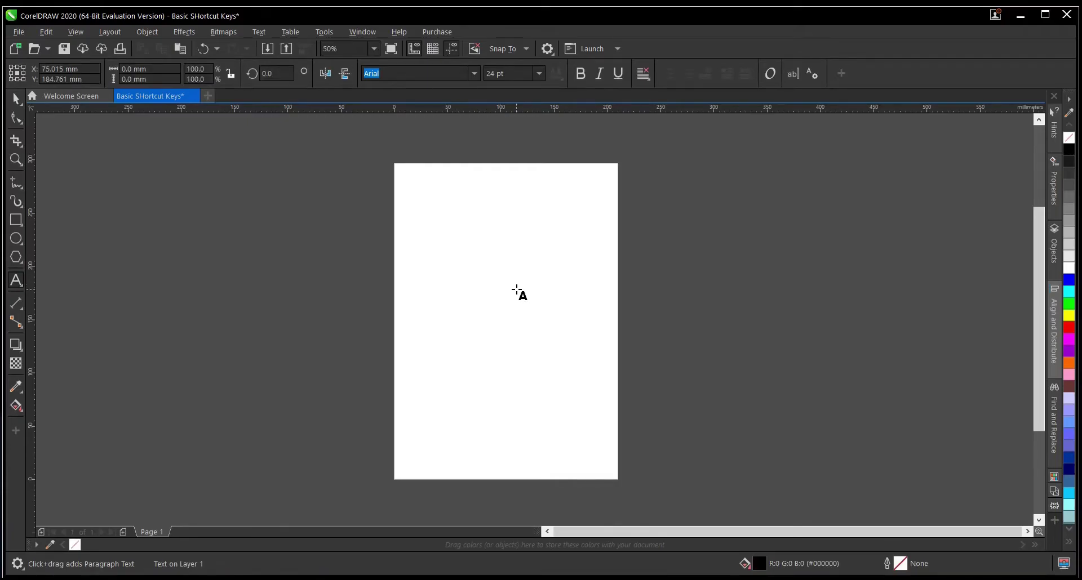
pyautogui.write('TES')
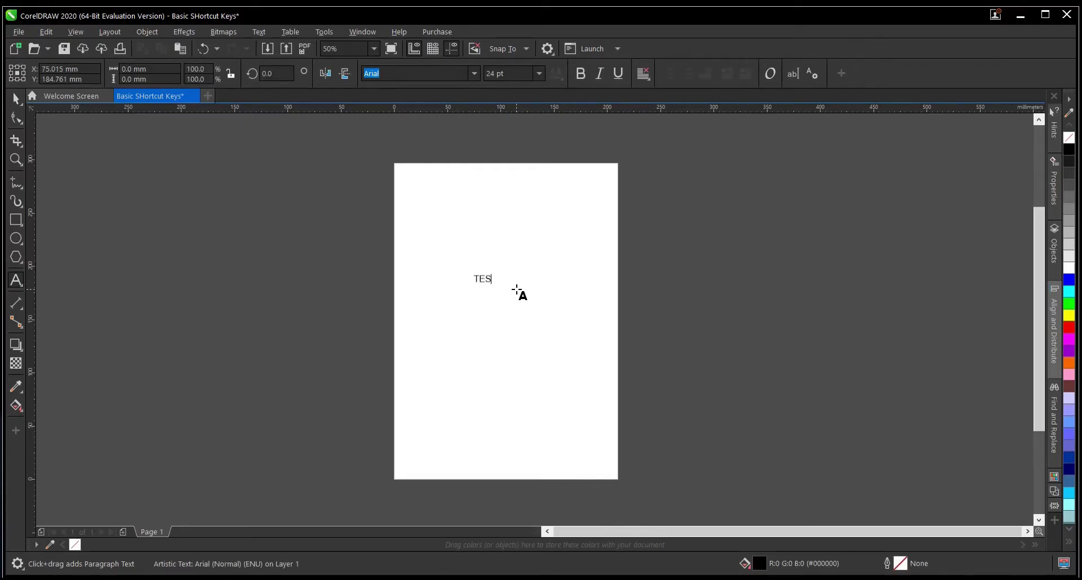
pyautogui.press('BackSpace')
pyautogui.write('XT')
pyautogui.hotkey('ctrl', 'space')
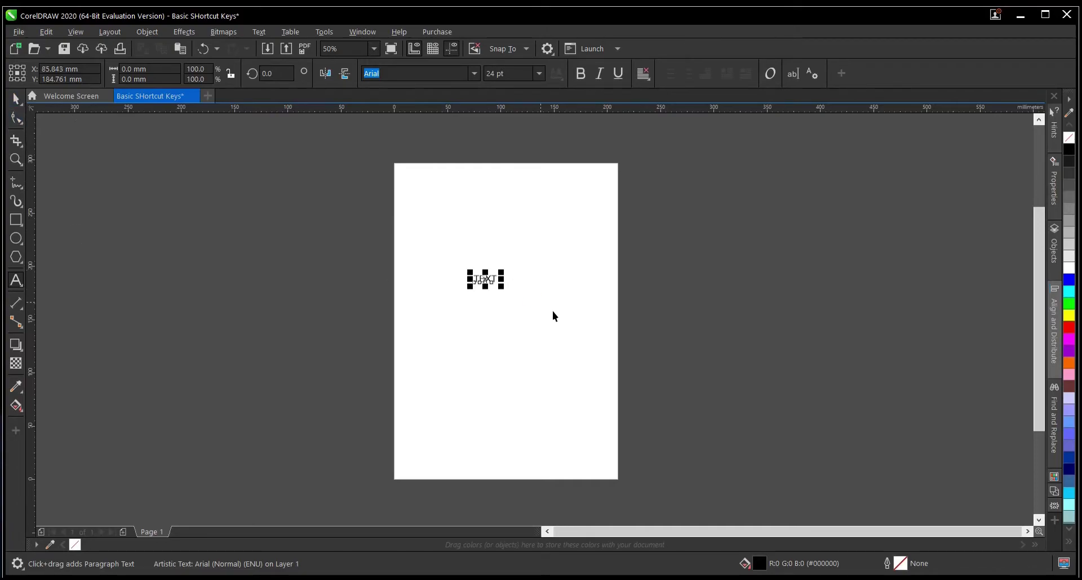
pyautogui.moveTo(501, 286); pyautogui.dragTo(604, 393)
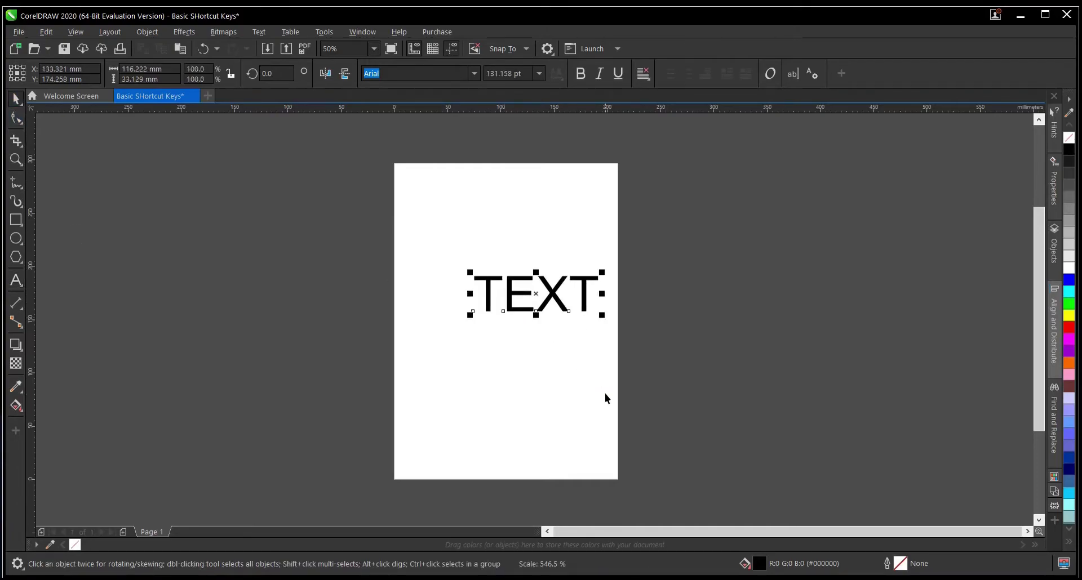
pyautogui.press('p')
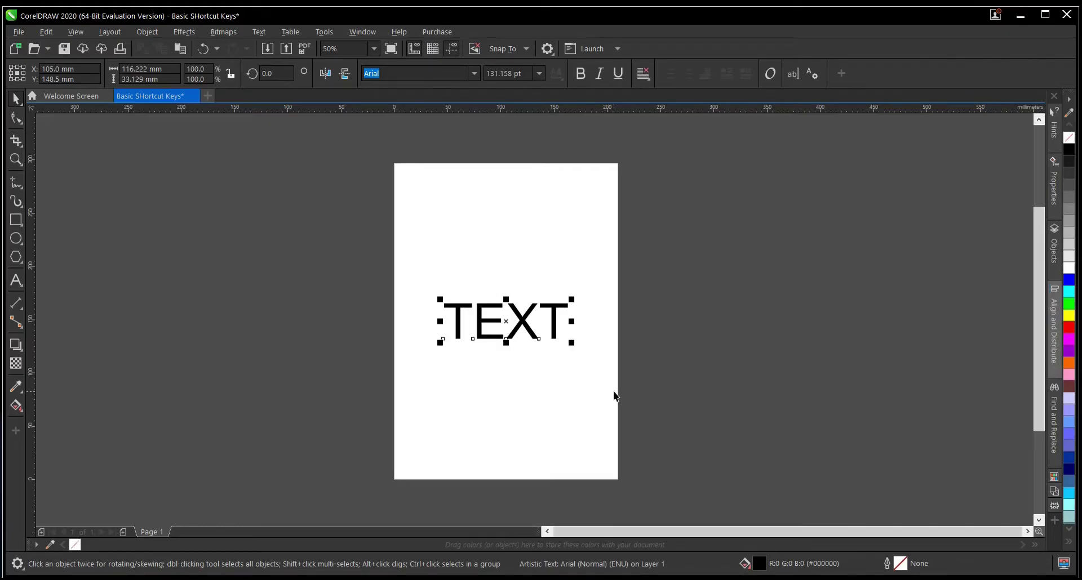
# Move the centred text straight up to about Y 200 mm
pyautogui.press('F2')
pyautogui.click(534, 344)
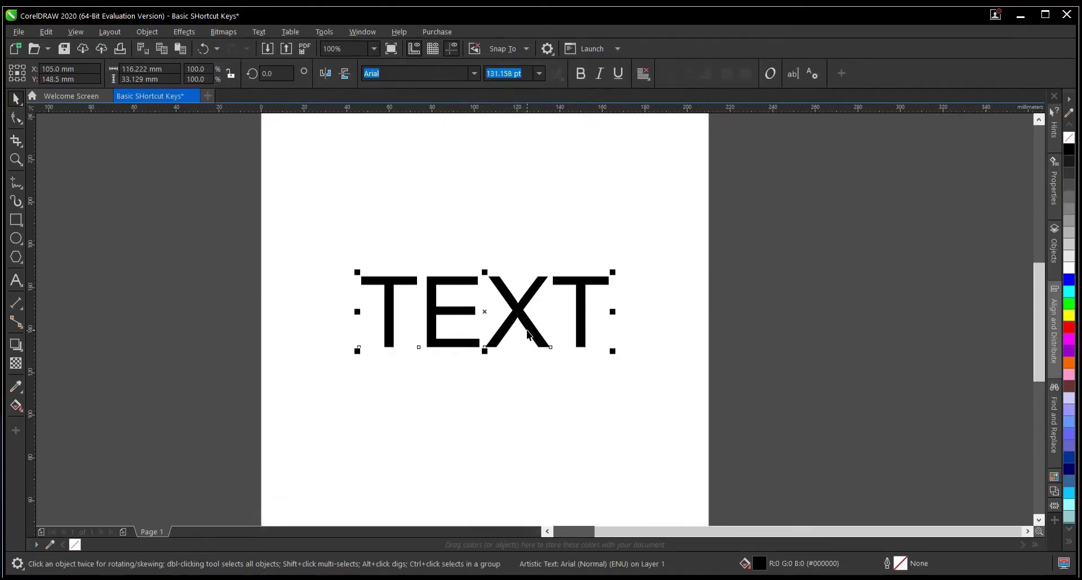
pyautogui.scroll(-1, 516, 293)
pyautogui.moveTo(516, 293); pyautogui.dragTo(513, 245)
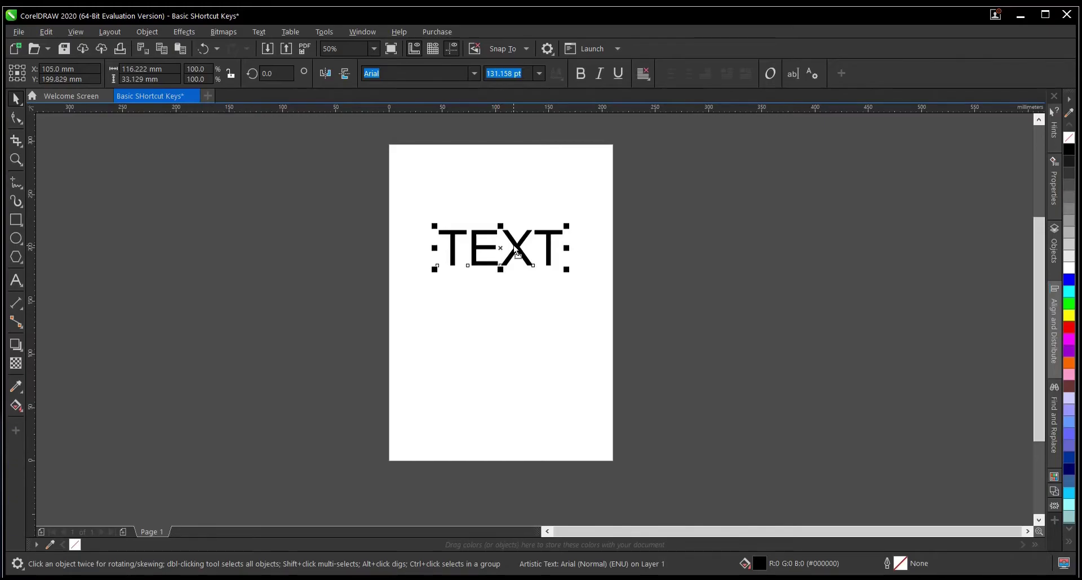
# Duplicate the text seven times in a row, each copy offset 5 mm right and 5 mm up
pyautogui.hotkey('ctrl', 'd')
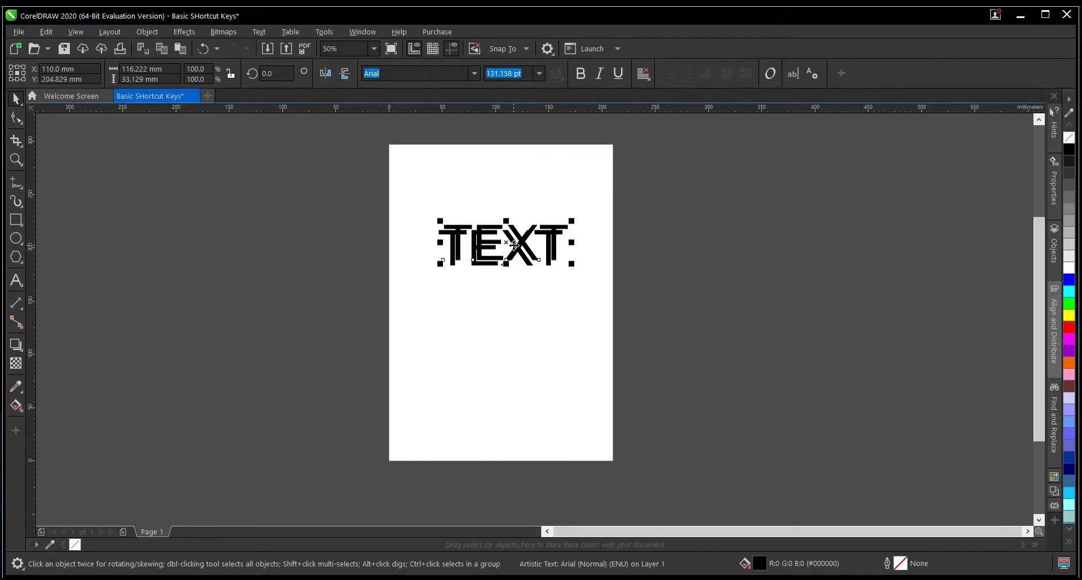
pyautogui.hotkey('ctrl', 'd')
pyautogui.hotkey('ctrl', 'd')
pyautogui.hotkey('ctrl', 'd')
pyautogui.hotkey('ctrl', 'd')
pyautogui.hotkey('ctrl', 'd')
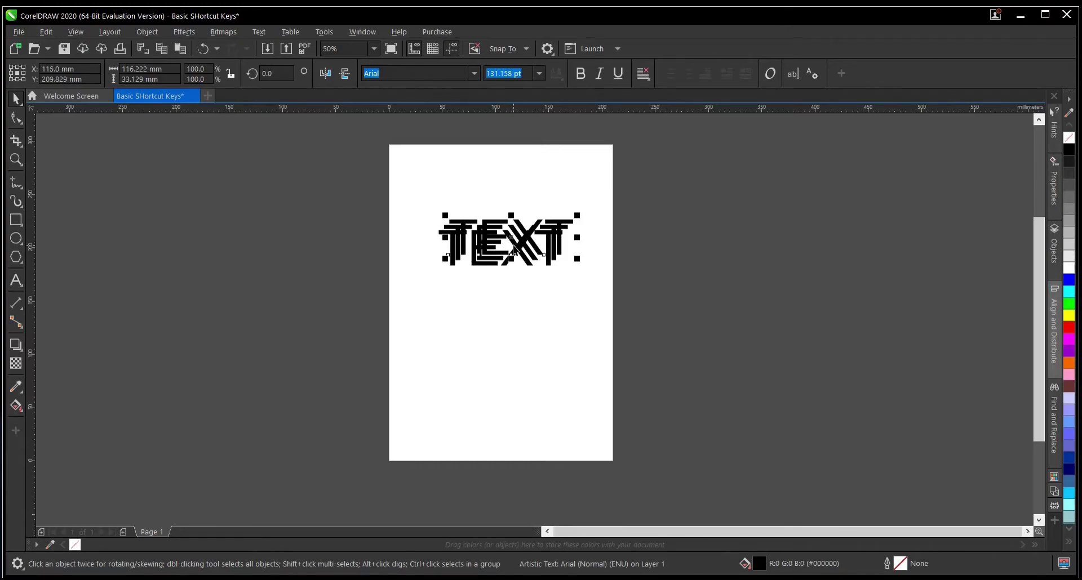
pyautogui.hotkey('ctrl', 'd')
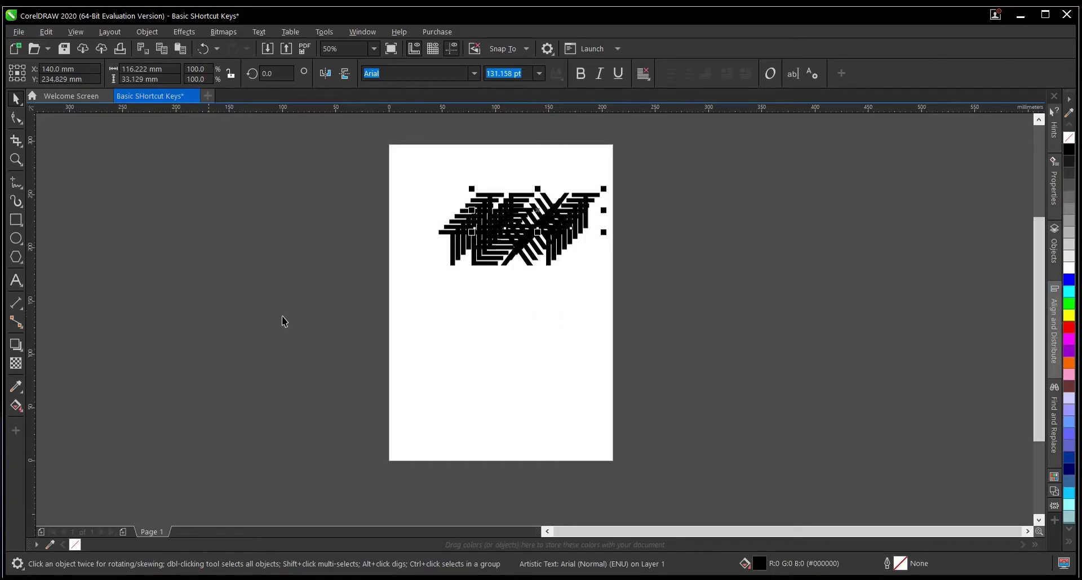
# Draw a vertical line about 60 mm long with the Bézier tool below the stacked text copies
pyautogui.click(19, 187)
pyautogui.click(64, 212)
pyautogui.click(454, 324)
pyautogui.click(454, 399)
pyautogui.click(455, 398)
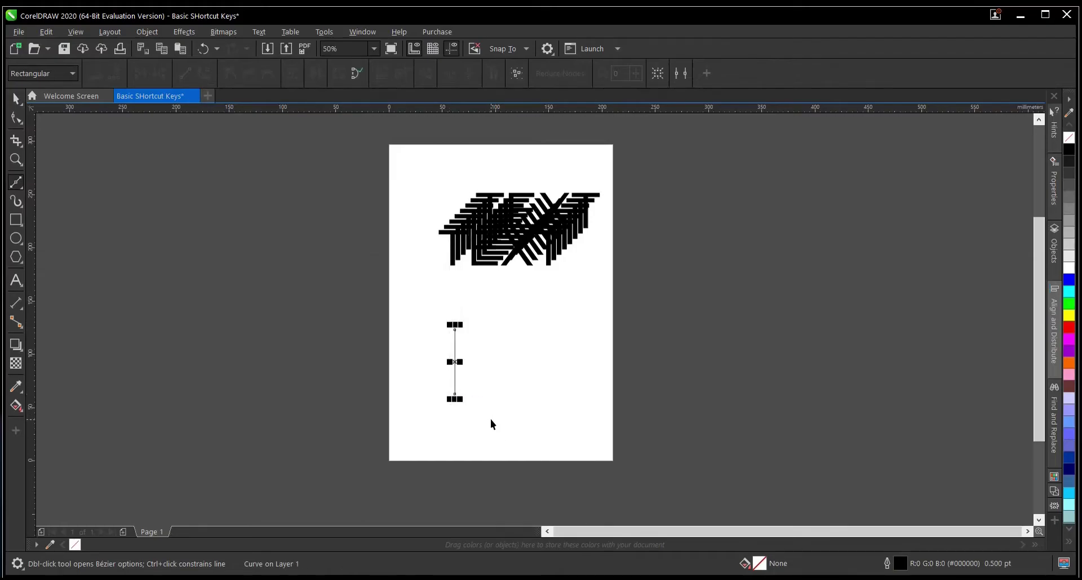
# Move the line right to about X 77 mm and place a duplicate of it at about X 87 mm
pyautogui.moveTo(456, 364); pyautogui.dragTo(489, 356)
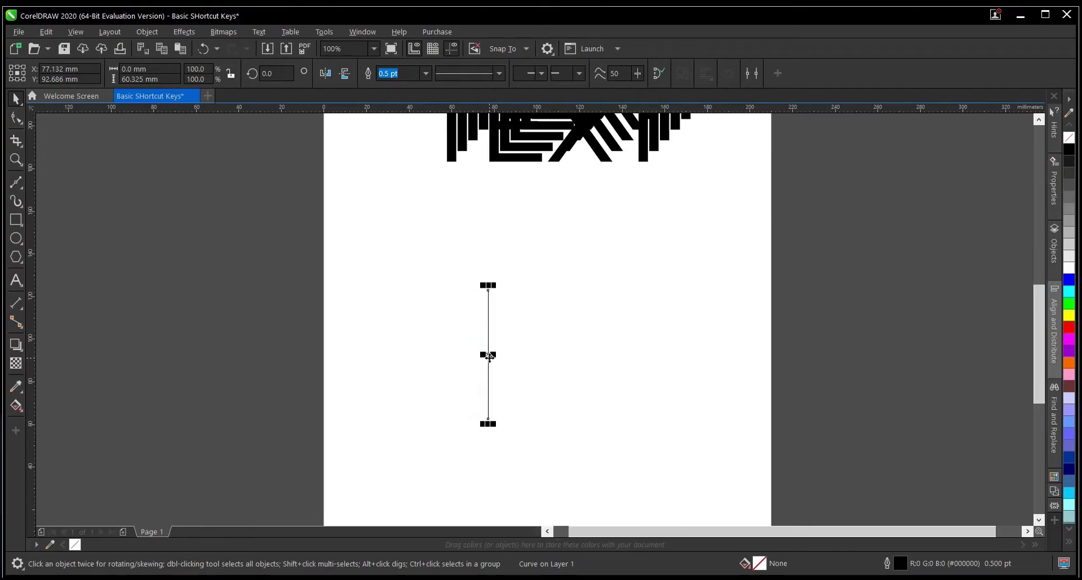
pyautogui.hotkey('ctrl', 'd')
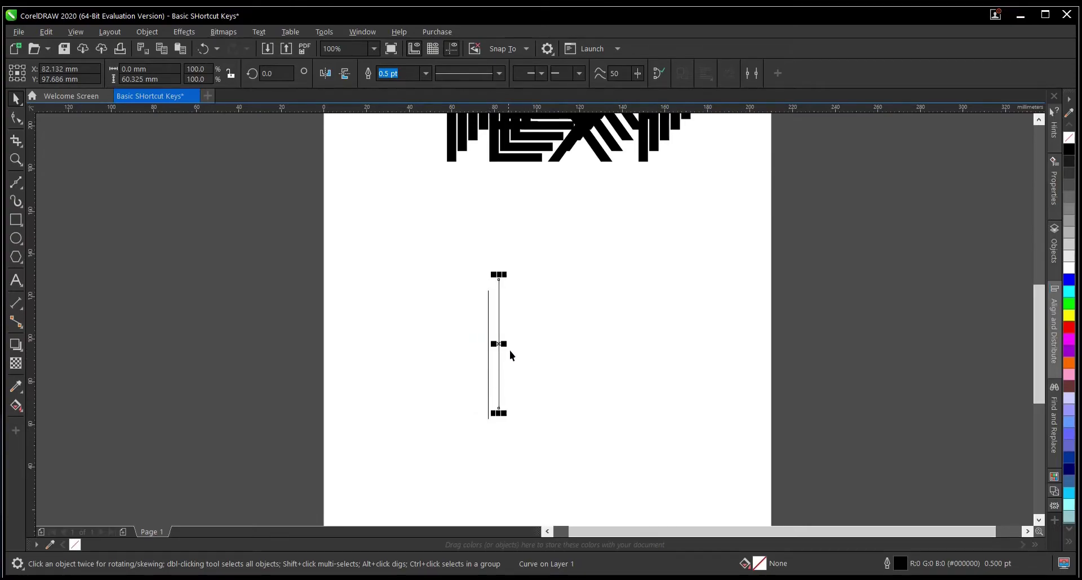
pyautogui.moveTo(499, 345); pyautogui.dragTo(512, 344)
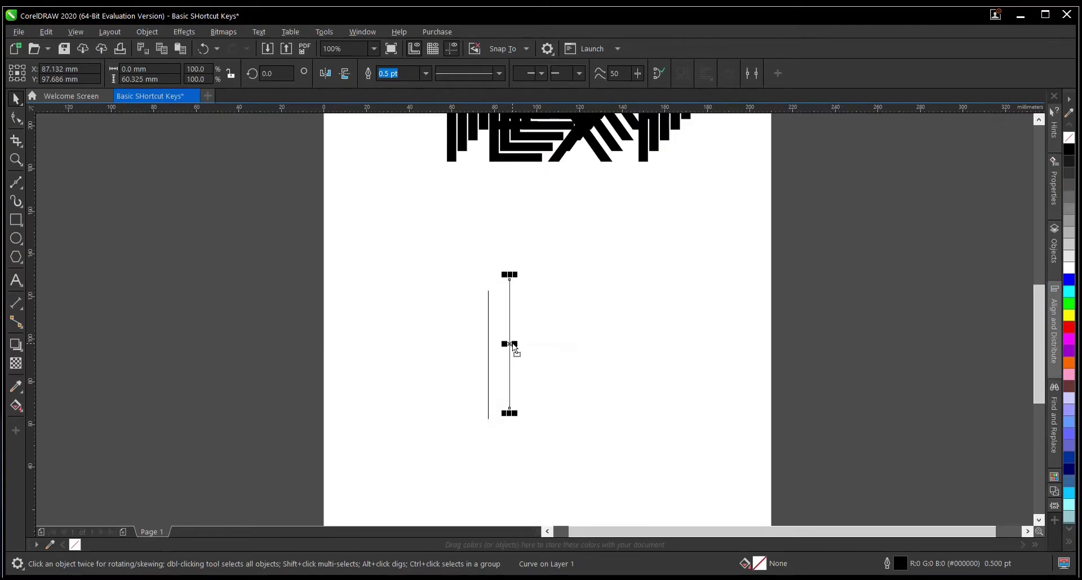
# Duplicate the line once more to place a third vertical line at about X 97 mm, and deselect it
pyautogui.hotkey('ctrl', 'd')
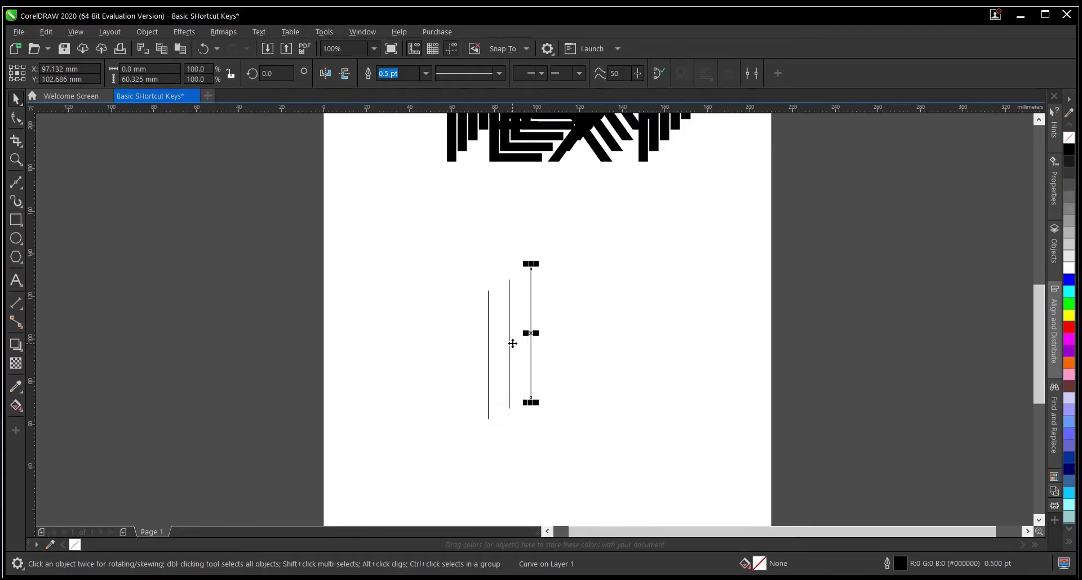
pyautogui.click(594, 350)
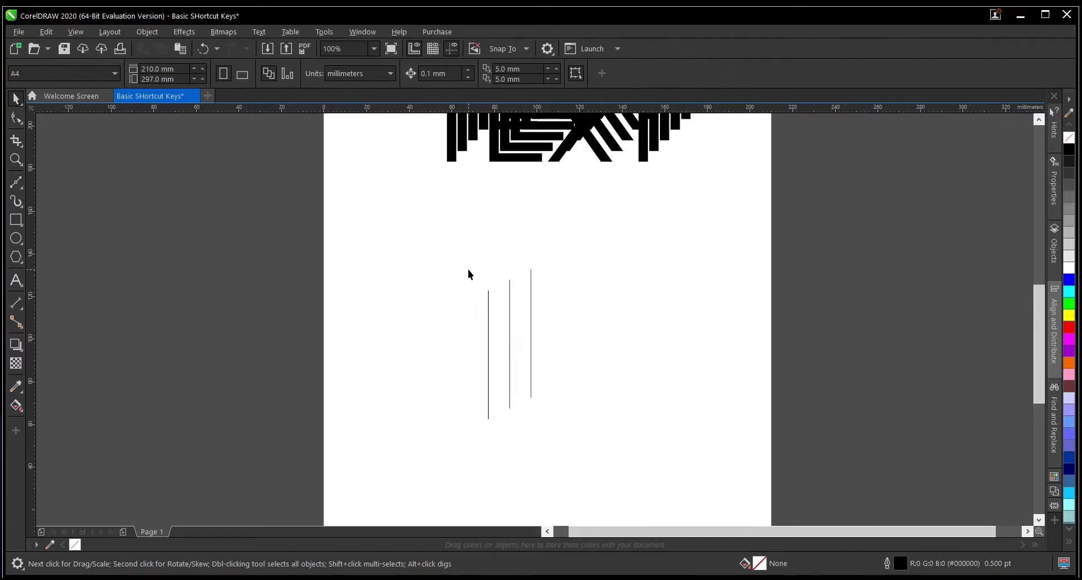
pyautogui.click(487, 303)
pyautogui.moveTo(489, 284); pyautogui.dragTo(496, 217)
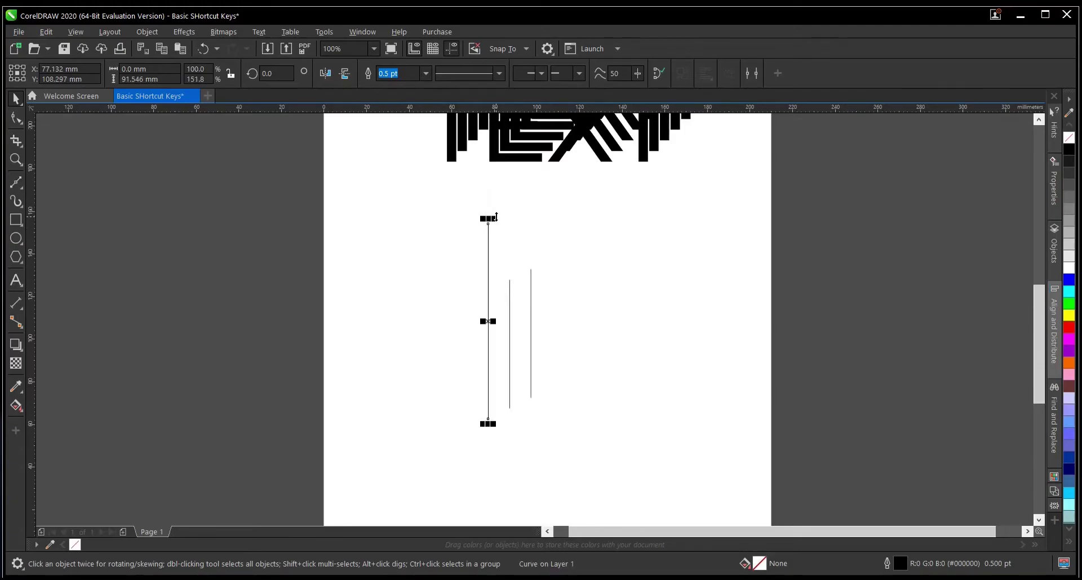
pyautogui.click(510, 298)
pyautogui.moveTo(510, 276); pyautogui.dragTo(511, 230)
pyautogui.hotkey('ctrl', 'z')
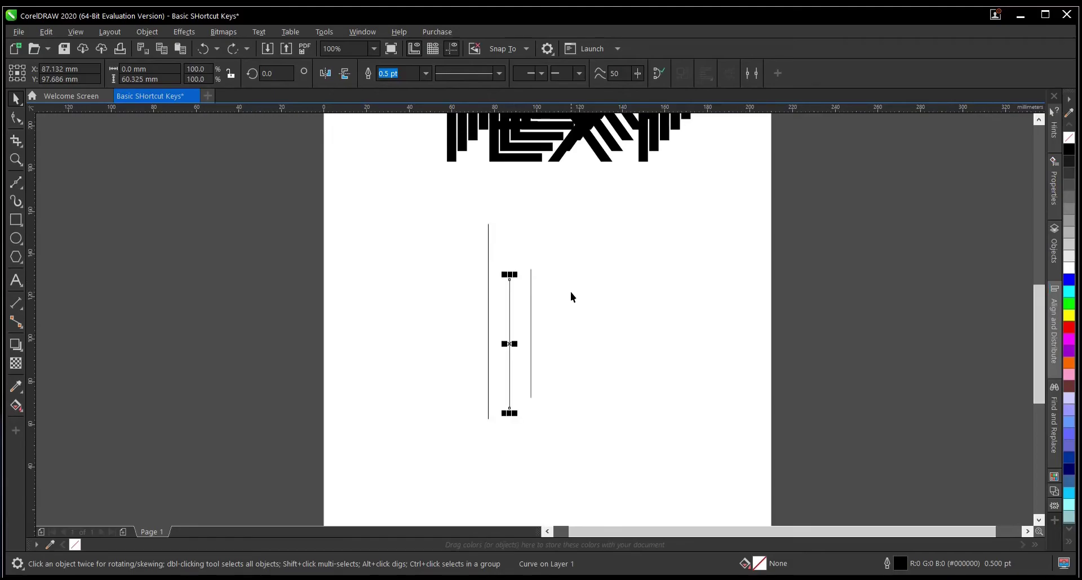
pyautogui.hotkey('ctrl', 'z')
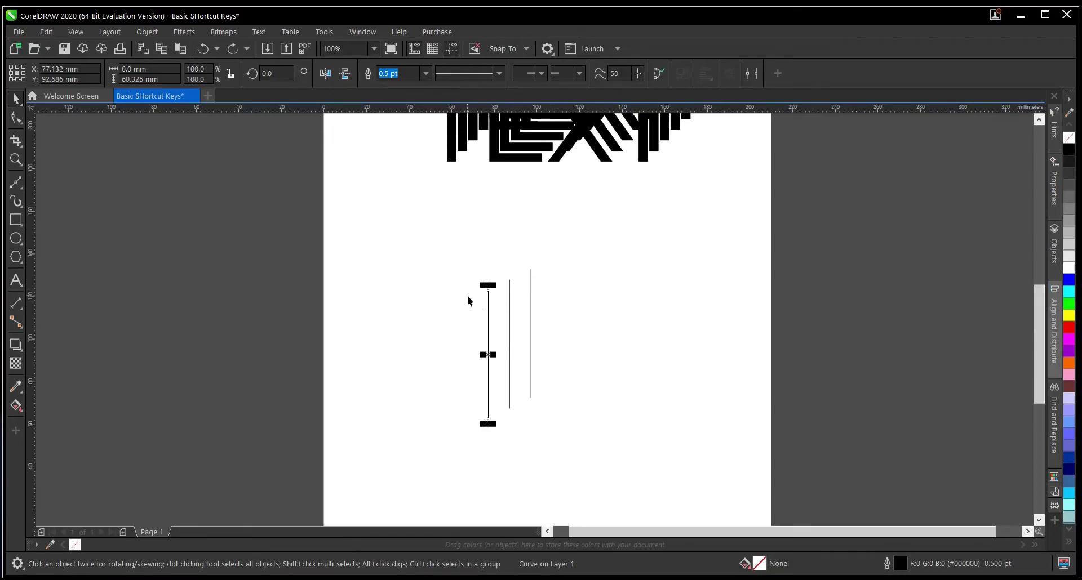
# Stretch the first line from its centre to about 94 mm long and repeat that stretch on the other two lines
pyautogui.moveTo(483, 286); pyautogui.dragTo(488, 249)
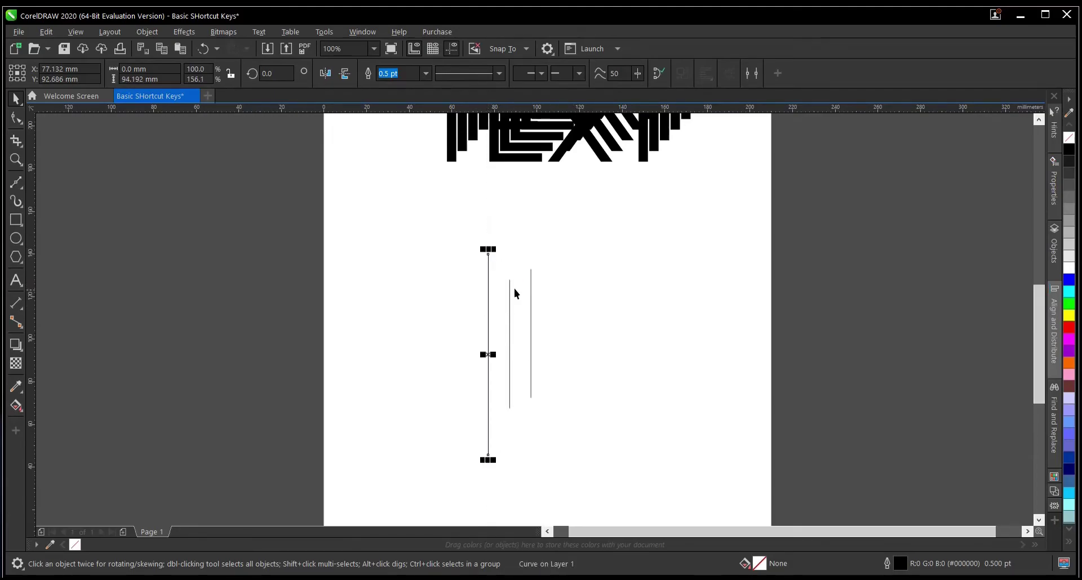
pyautogui.click(509, 289)
pyautogui.hotkey('ctrl', 'r')
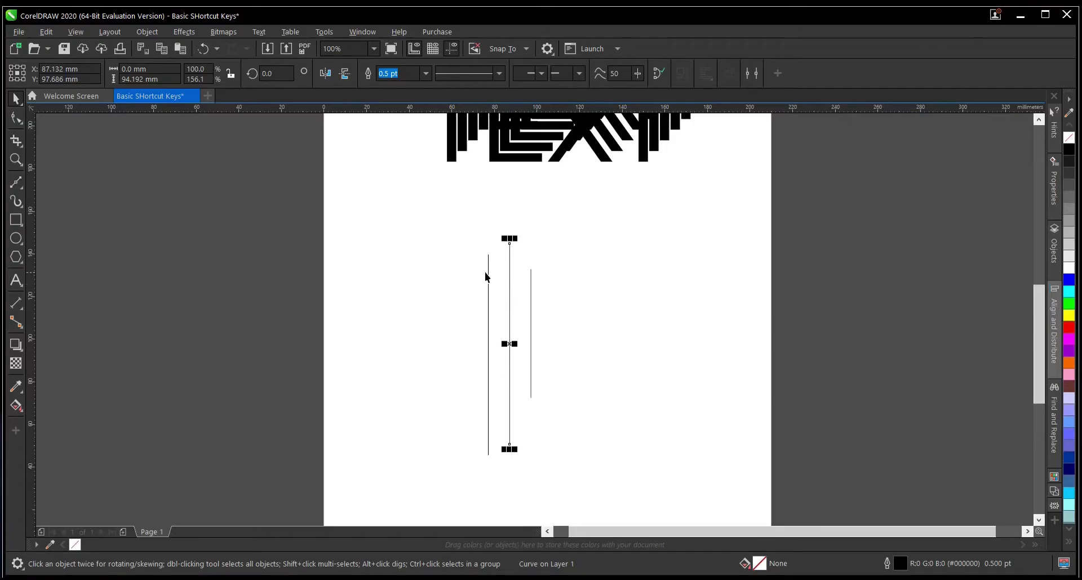
pyautogui.click(531, 286)
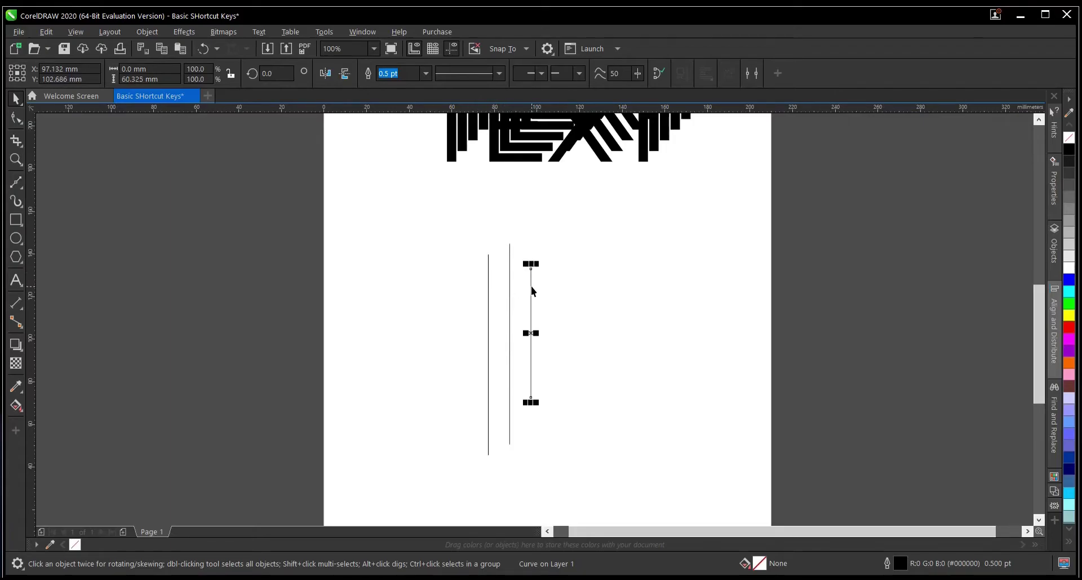
pyautogui.hotkey('ctrl', 'r')
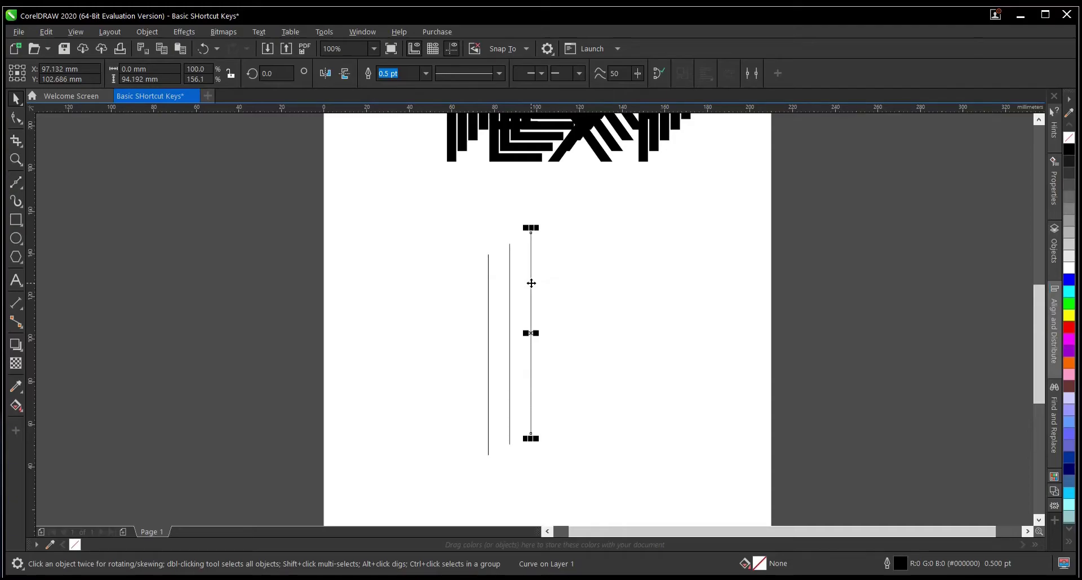
# Select the three vertical lines together and align them at the same height as the first line
pyautogui.press('F3')
pyautogui.moveTo(483, 275); pyautogui.dragTo(558, 416)
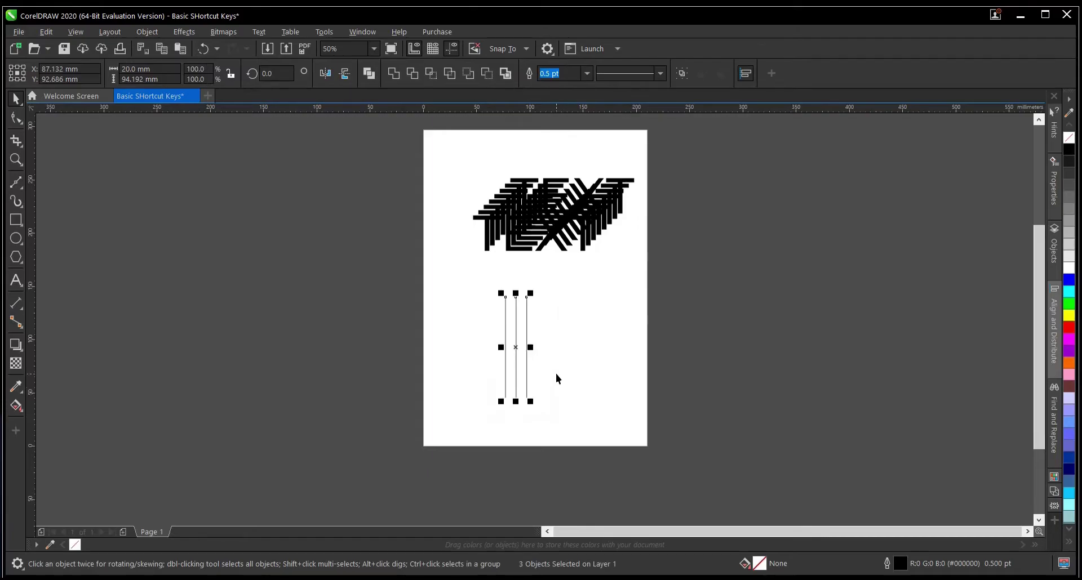
pyautogui.scroll(2, 539, 382)
pyautogui.scroll(-2, 530, 388)
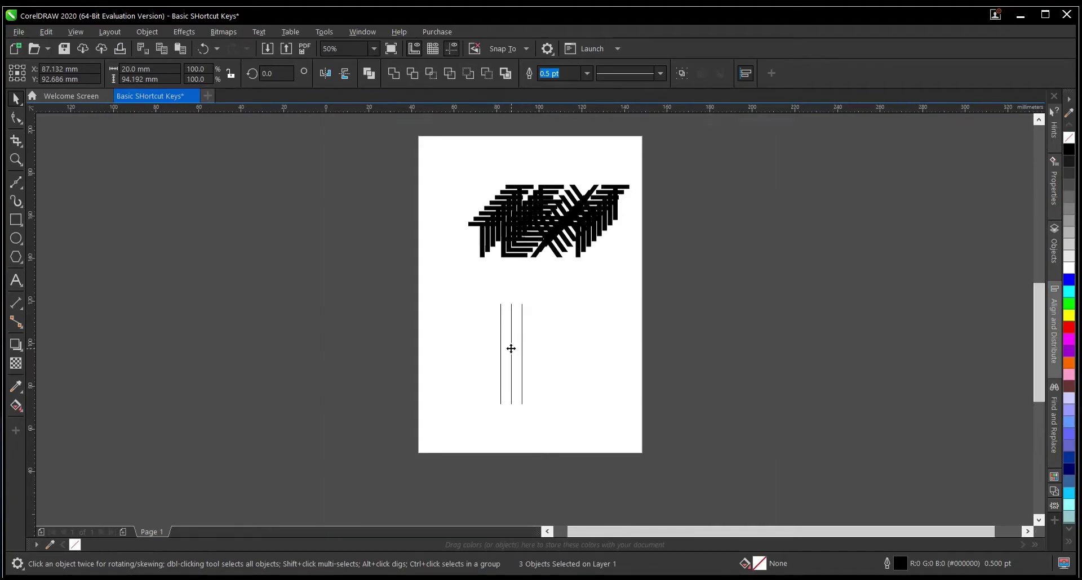
pyautogui.scroll(2, 510, 349)
pyautogui.scroll(-2, 512, 340)
pyautogui.press('Escape')
# Delete all the stacked text copies and the three vertical lines from the page
pyautogui.moveTo(426, 162); pyautogui.dragTo(640, 280)
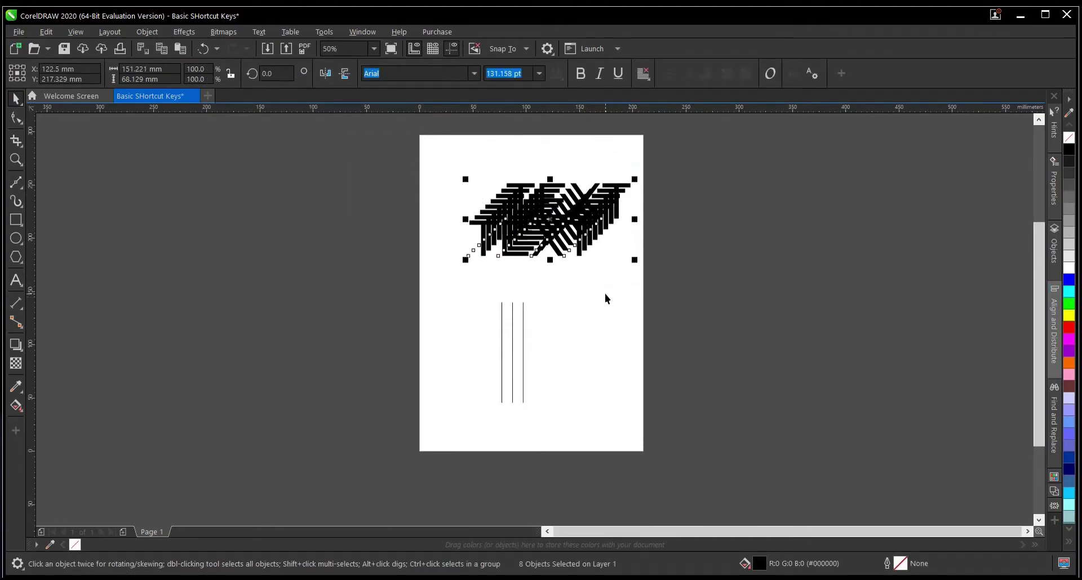
pyautogui.press('Escape')
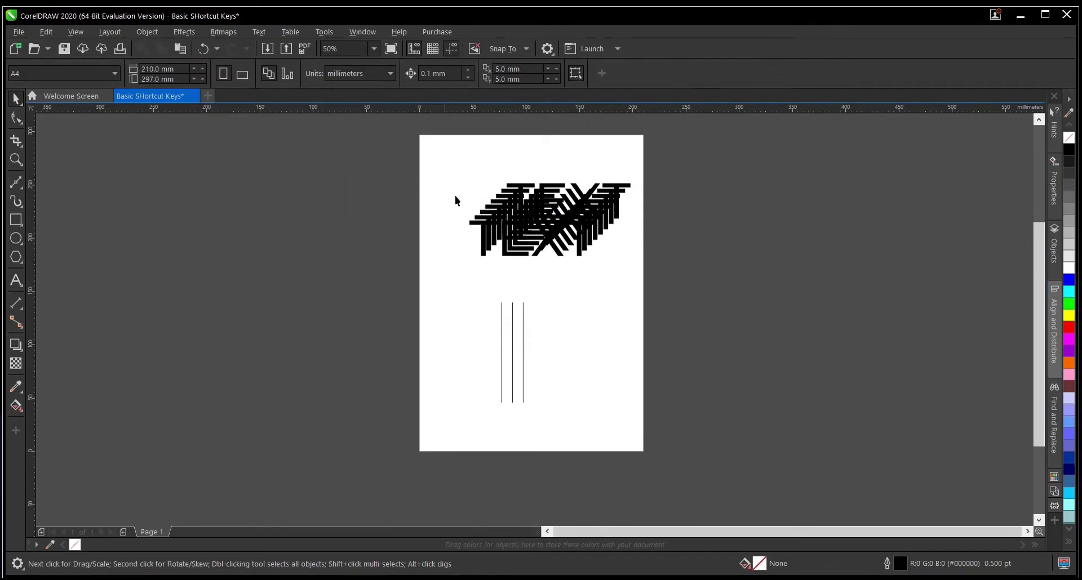
pyautogui.moveTo(444, 169); pyautogui.dragTo(689, 289)
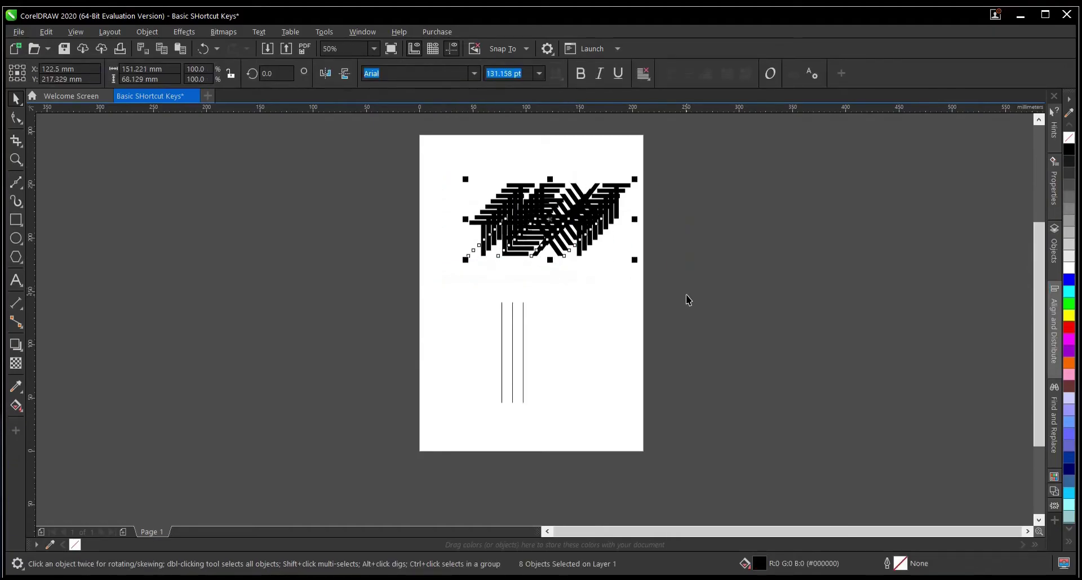
pyautogui.press('Delete')
pyautogui.moveTo(468, 278); pyautogui.dragTo(555, 438)
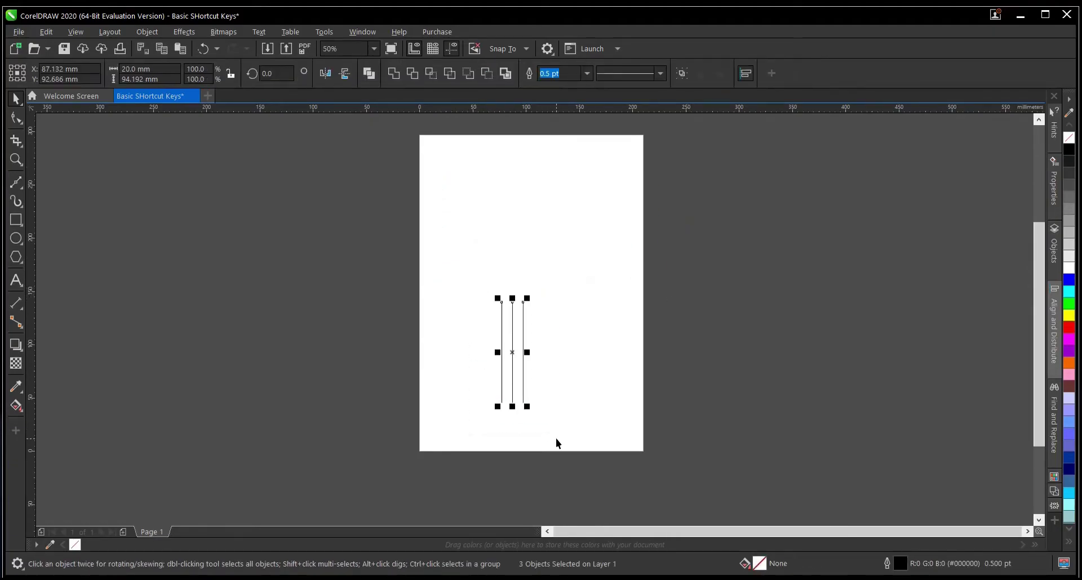
pyautogui.press('Delete')
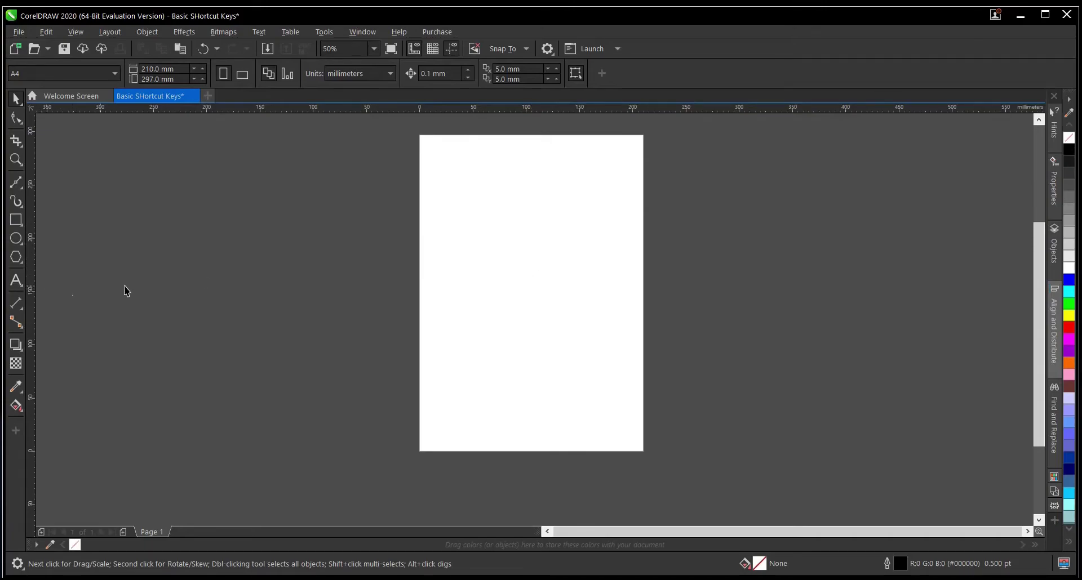
# Draw a circle about 62 mm in diameter in the upper part of the page
pyautogui.click(15, 240)
pyautogui.moveTo(513, 227); pyautogui.dragTo(524, 261)
pyautogui.press('space')
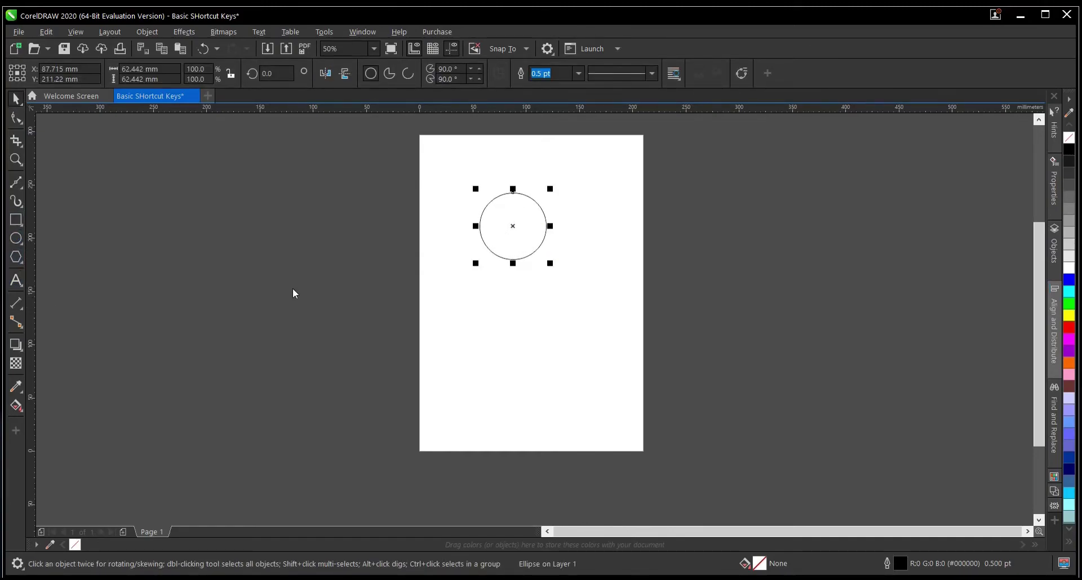
# Draw a square about 62 mm wide and place it below the circle at about X 82 mm, Y 130 mm
pyautogui.press('F6')
pyautogui.moveTo(482, 309); pyautogui.dragTo(495, 346)
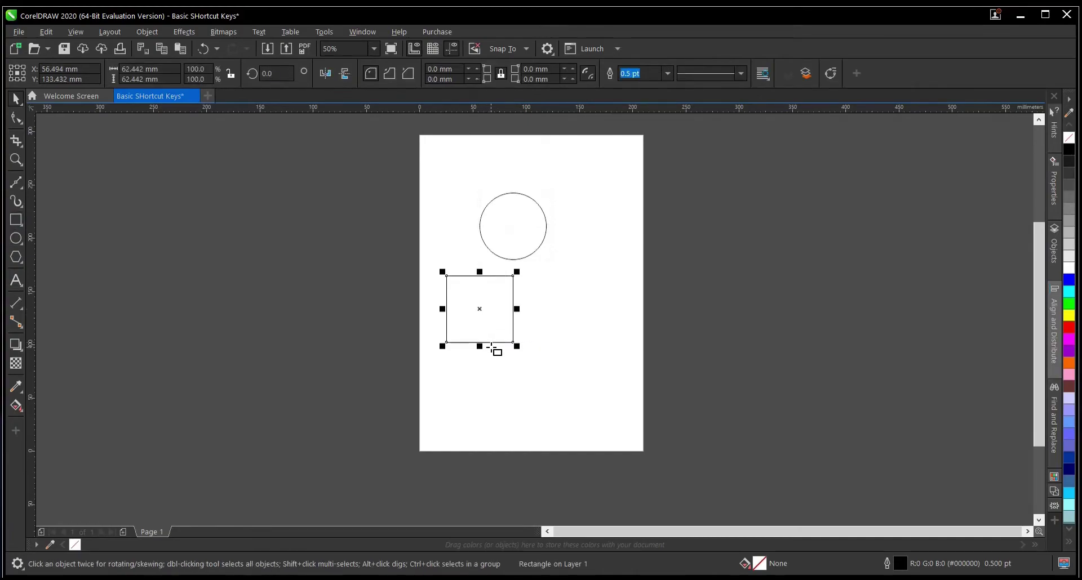
pyautogui.moveTo(468, 305); pyautogui.dragTo(495, 309)
pyautogui.click(512, 258)
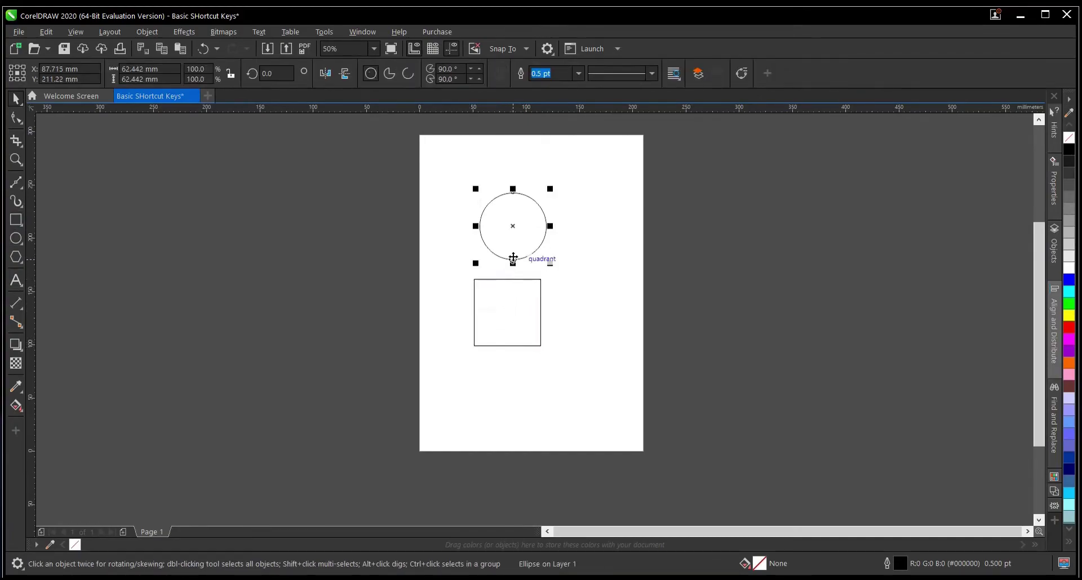
pyautogui.press('Escape')
pyautogui.click(510, 260)
pyautogui.press('Tab')
pyautogui.press('Escape')
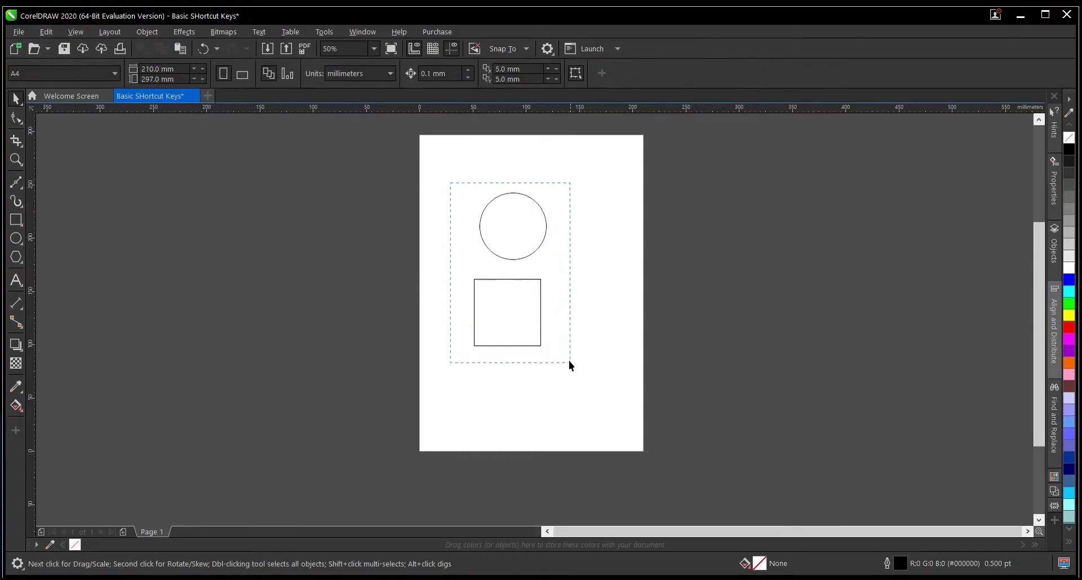
pyautogui.moveTo(568, 357); pyautogui.dragTo(570, 361)
pyautogui.press('Escape')
pyautogui.click(522, 294)
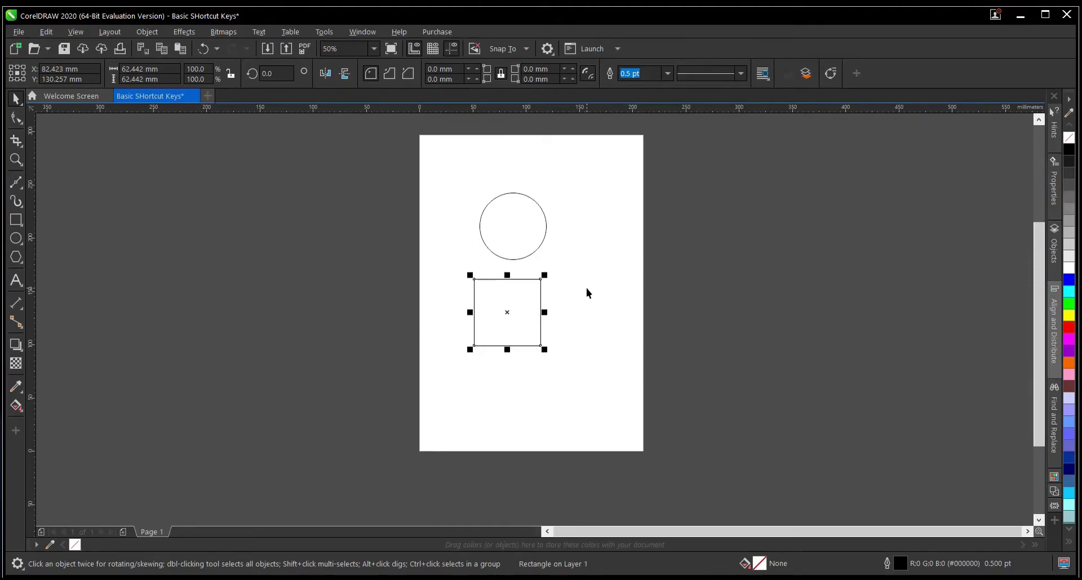
# Group the circle and the square, and move the group to about X 72 mm, Y 166 mm
pyautogui.moveTo(433, 172); pyautogui.dragTo(585, 385)
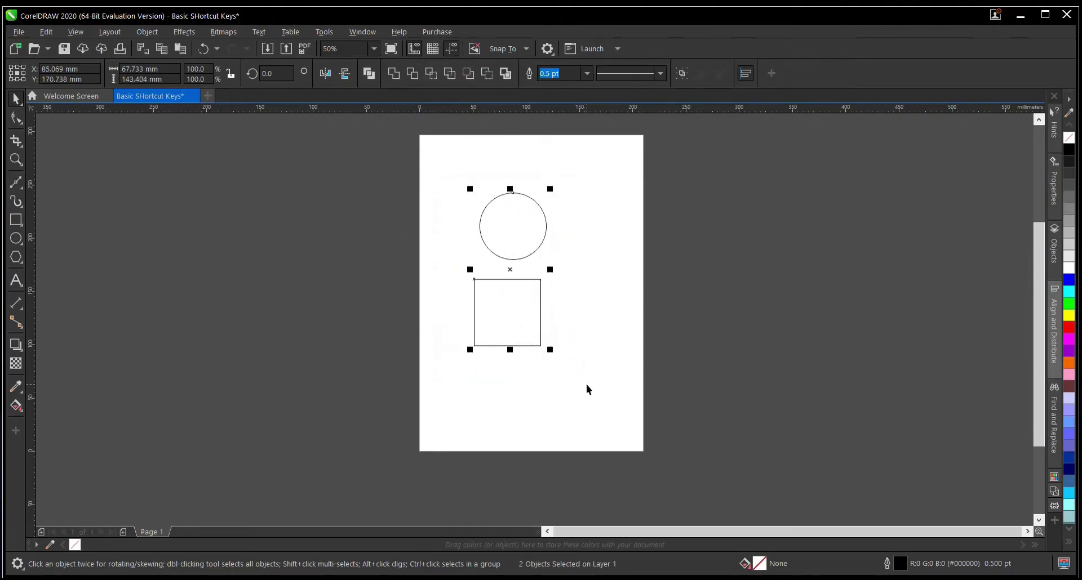
pyautogui.hotkey('ctrl', 'g')
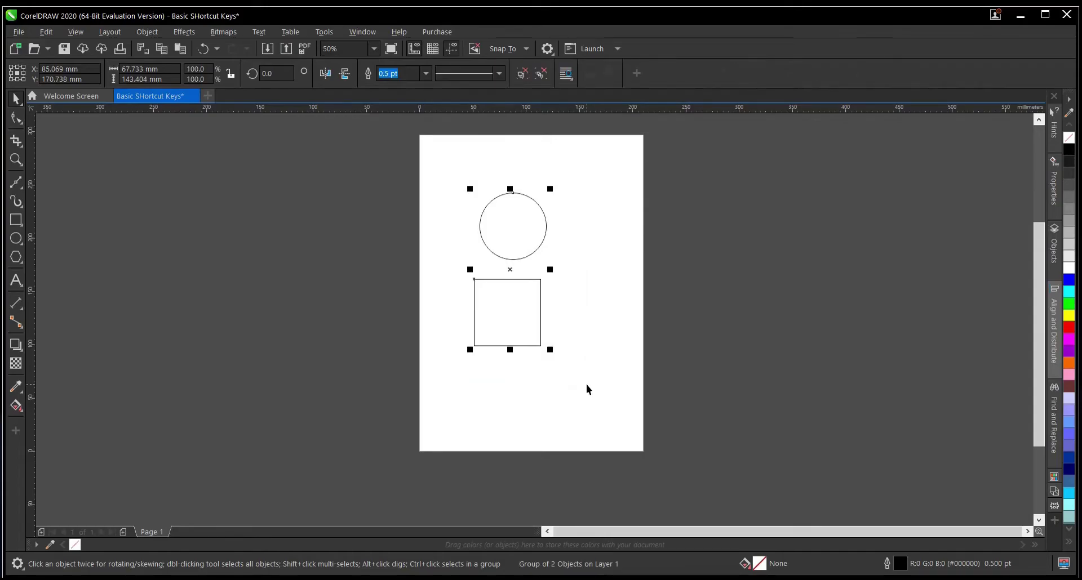
pyautogui.moveTo(510, 270)
pyautogui.mouseDown()
pyautogui.moveTo(410, 299)
pyautogui.moveTo(569, 281)
pyautogui.moveTo(661, 297)
pyautogui.moveTo(497, 277)
pyautogui.mouseUp()
pyautogui.scroll(-1, 507, 293)
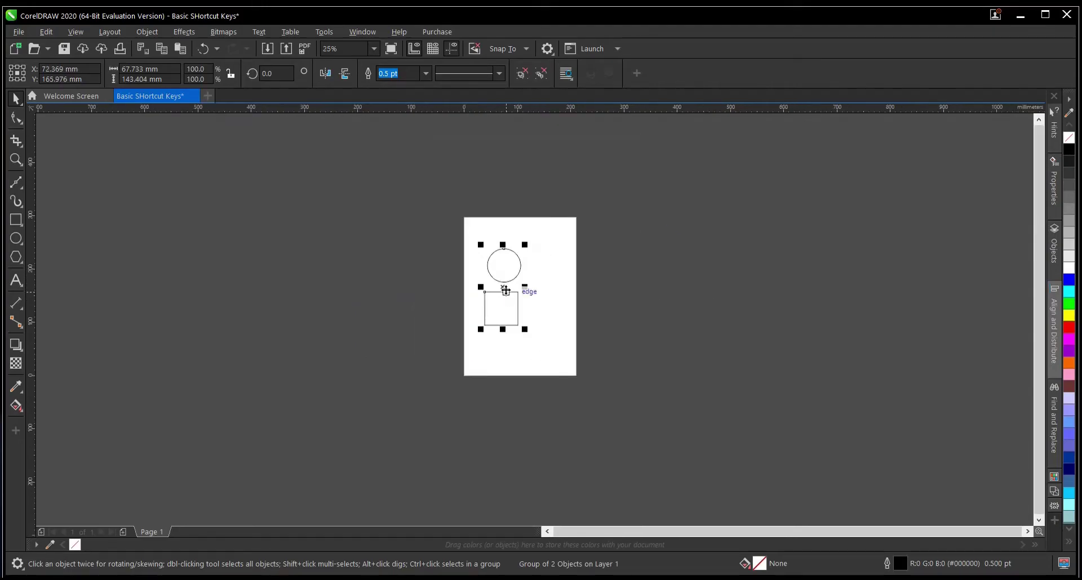
pyautogui.scroll(1, 505, 289)
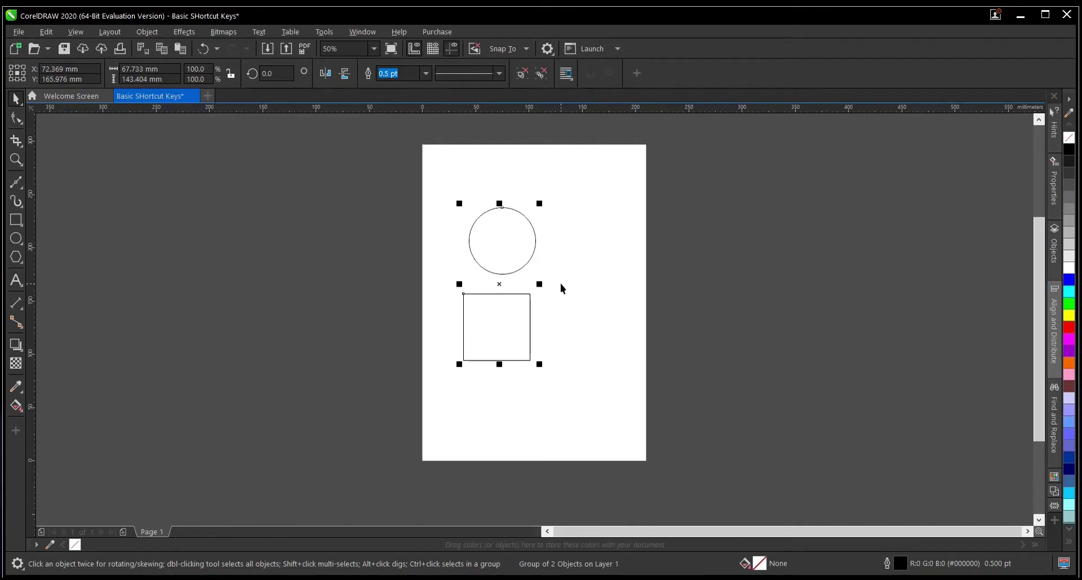
# Ungroup the circle and square, and move the square so it is centred directly below the circle at about X 75 mm
pyautogui.click(502, 289)
pyautogui.click(506, 294)
pyautogui.hotkey('ctrl', 'u')
pyautogui.click(485, 333)
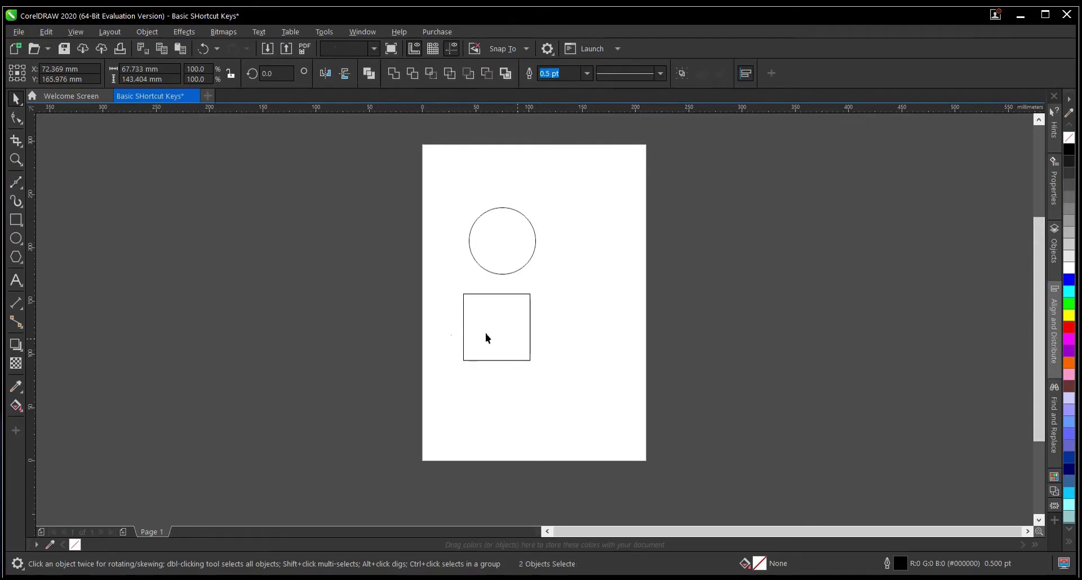
pyautogui.moveTo(515, 332)
pyautogui.mouseDown()
pyautogui.moveTo(530, 377)
pyautogui.moveTo(512, 320)
pyautogui.moveTo(520, 322)
pyautogui.mouseUp()
pyautogui.click(511, 252)
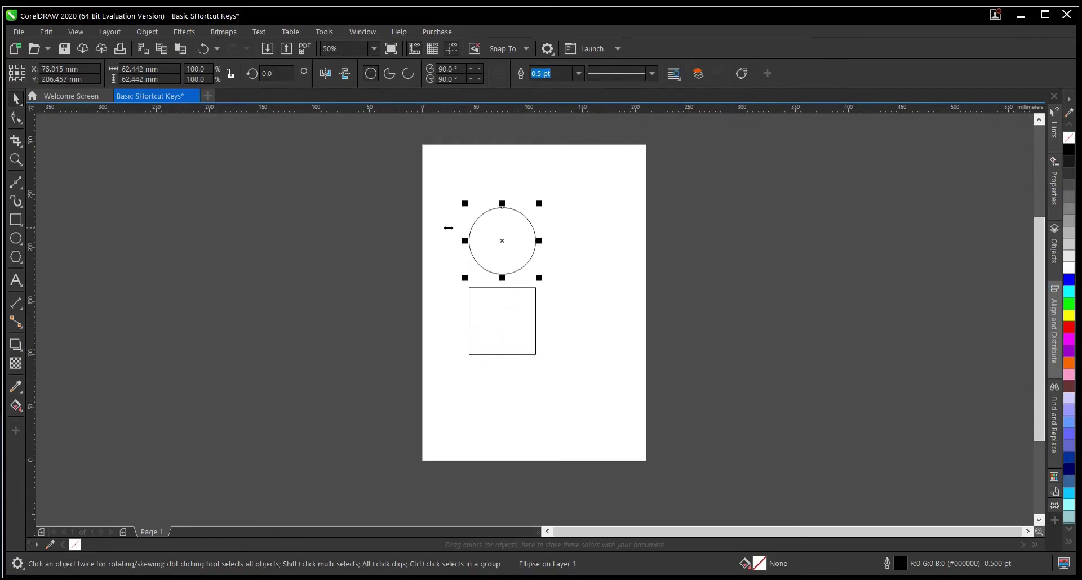
pyautogui.click(444, 203)
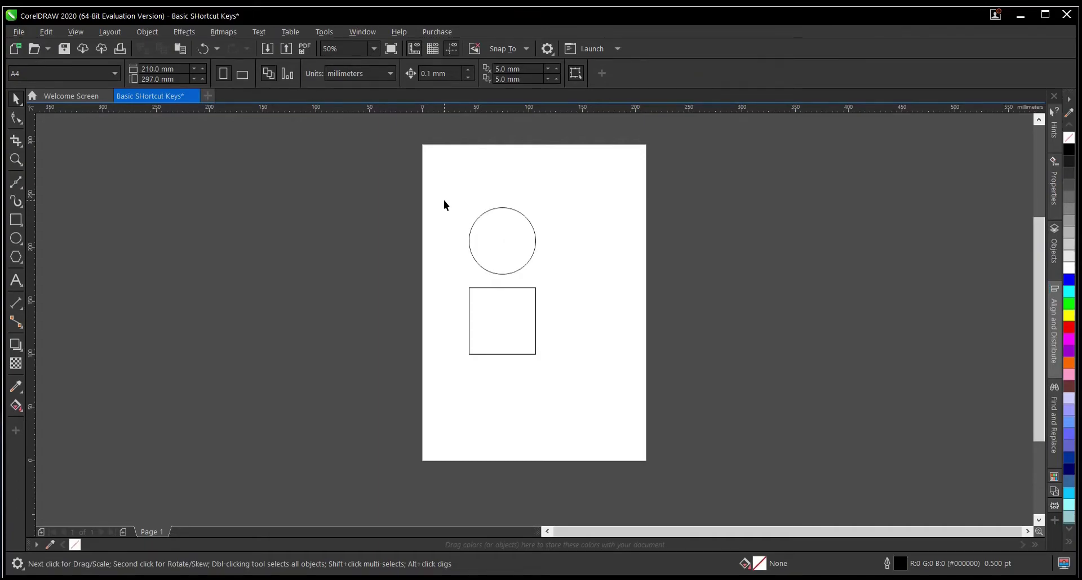
# Delete the circle and the square together, undoing and repeating the deletion once
pyautogui.moveTo(444, 200); pyautogui.dragTo(586, 404)
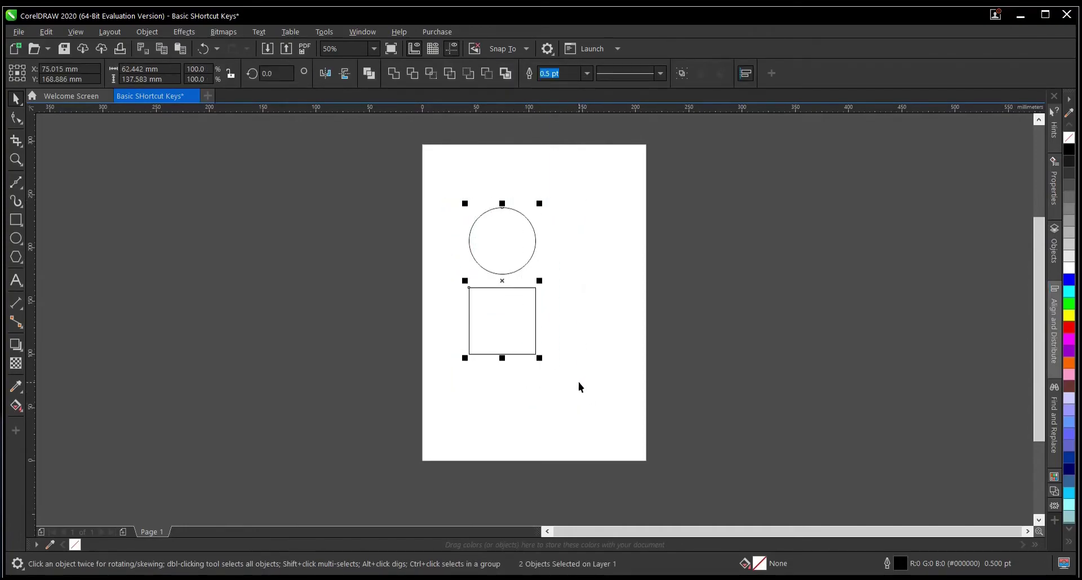
pyautogui.press('Delete')
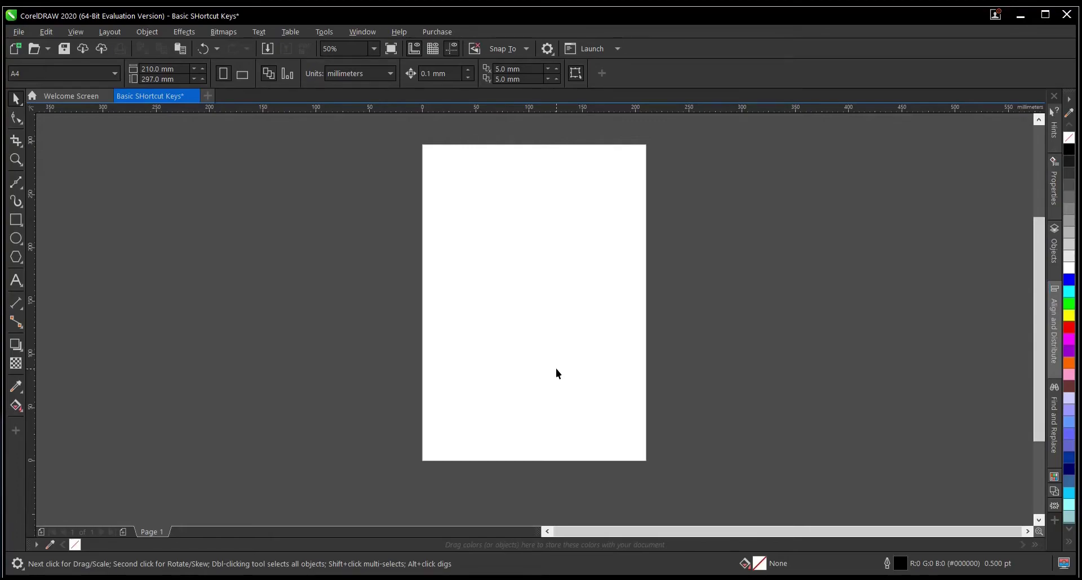
pyautogui.hotkey('ctrl', 'z')
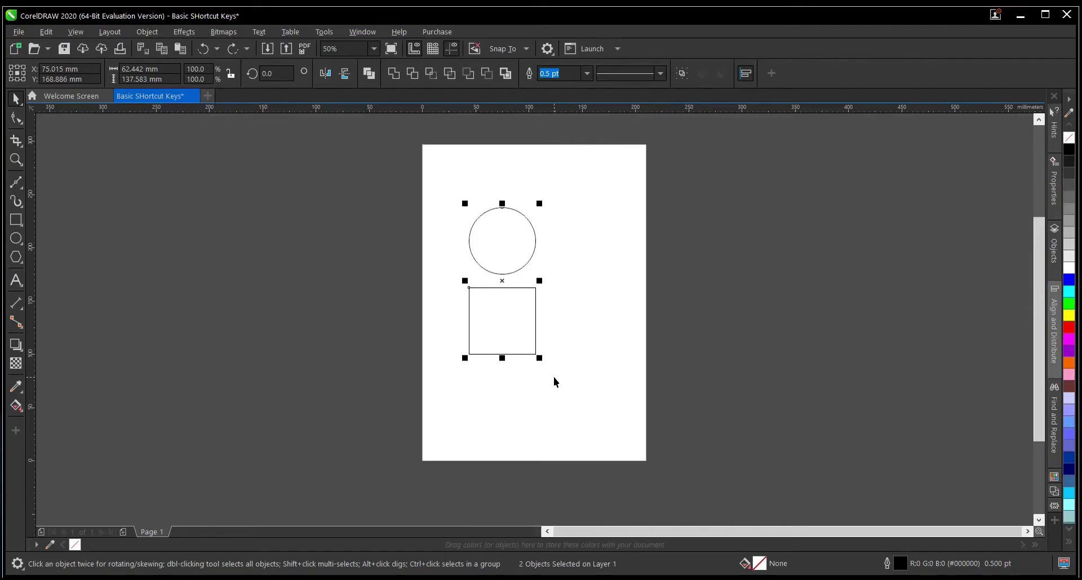
pyautogui.press('Delete')
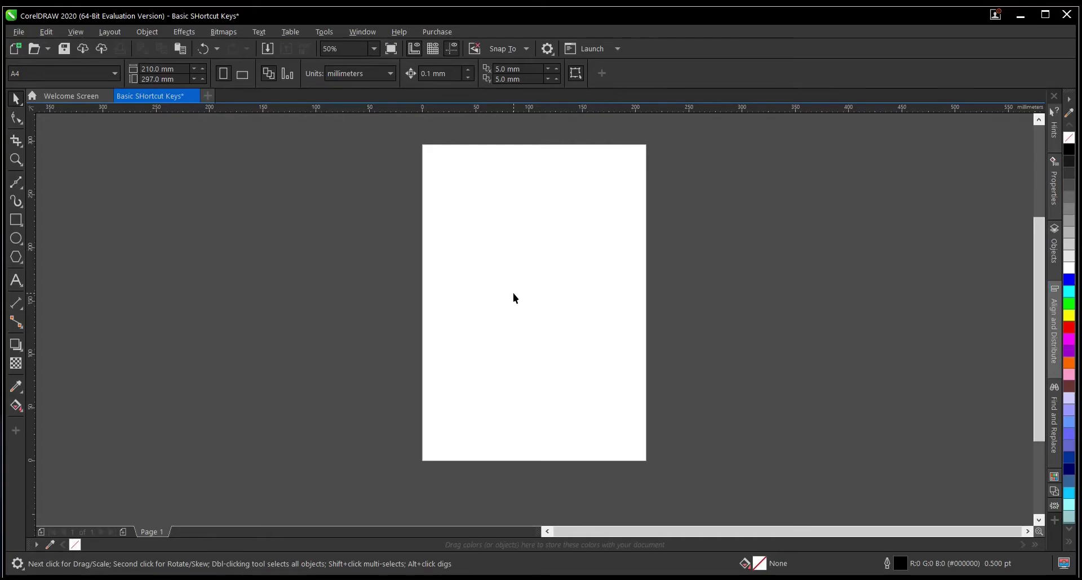
# Draw a circle about 41 mm in diameter centred at about X 47 mm, Y 164 mm
pyautogui.click(16, 239)
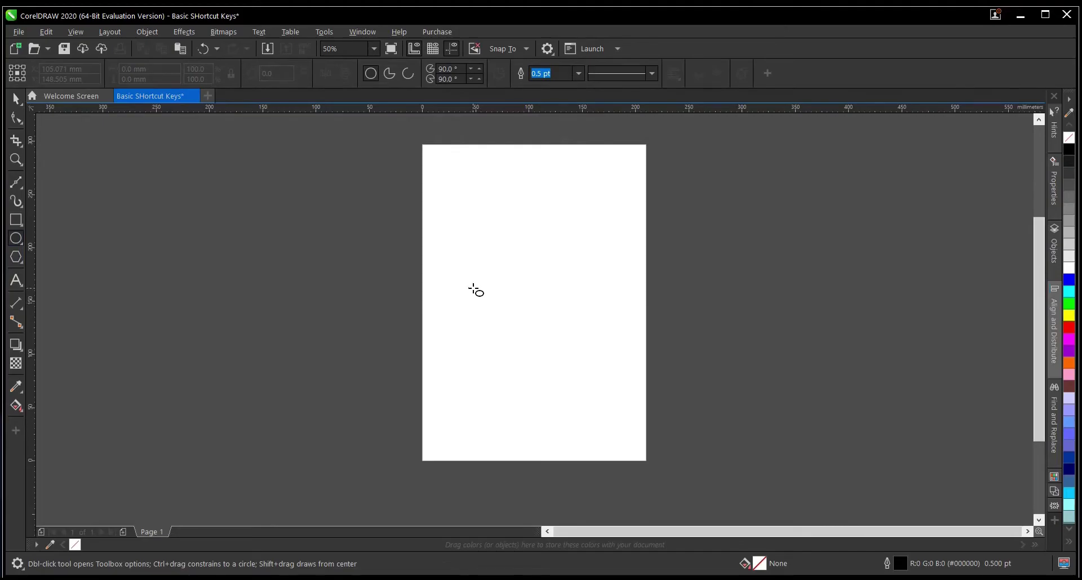
pyautogui.moveTo(473, 288); pyautogui.dragTo(485, 309)
pyautogui.press('space')
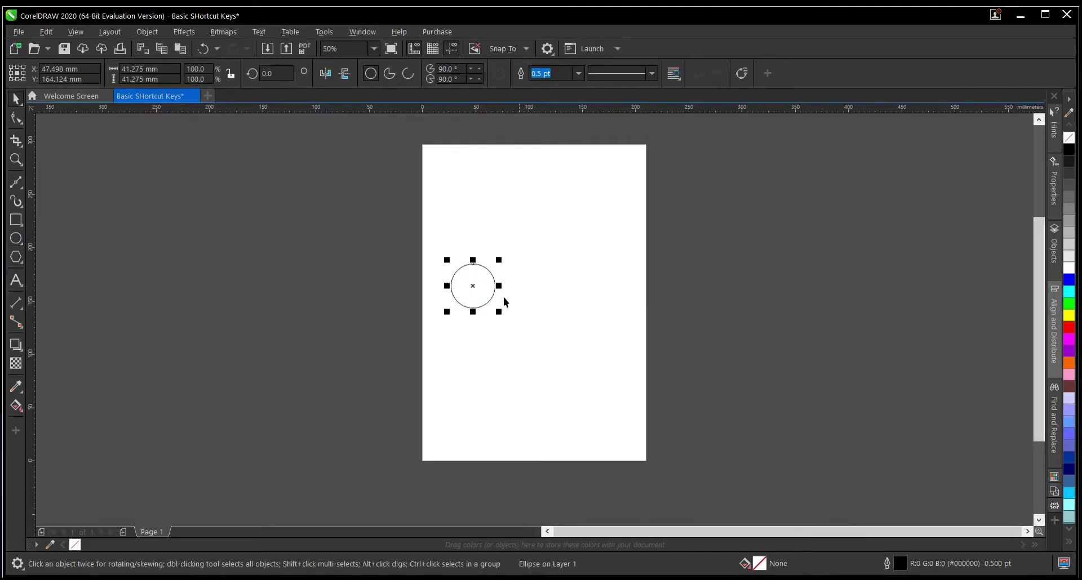
pyautogui.scroll(2, 495, 285)
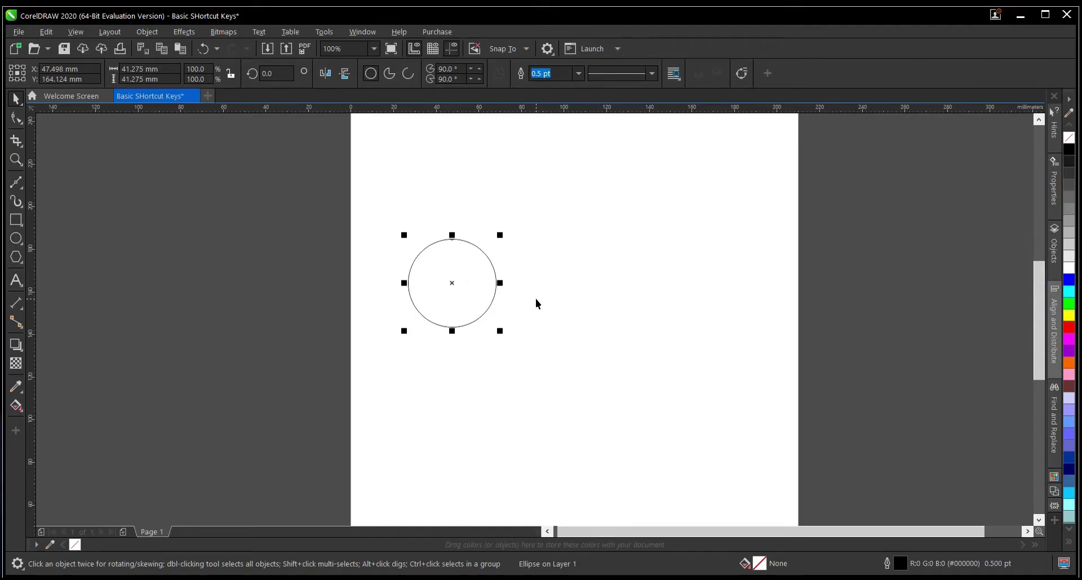
# Duplicate the circle twice and place the copies at about X 99 mm, Y 148 mm and X 154 mm, Y 160 mm
pyautogui.hotkey('ctrl', 'd')
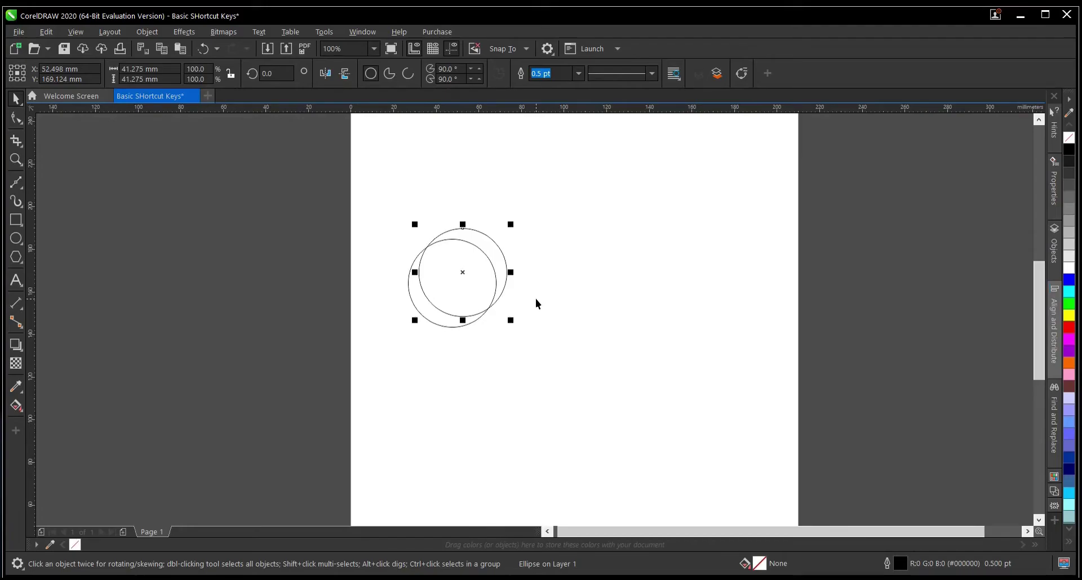
pyautogui.hotkey('ctrl', 'd')
pyautogui.click(536, 298)
pyautogui.moveTo(488, 265); pyautogui.dragTo(689, 302)
pyautogui.scroll(-1, 544, 308)
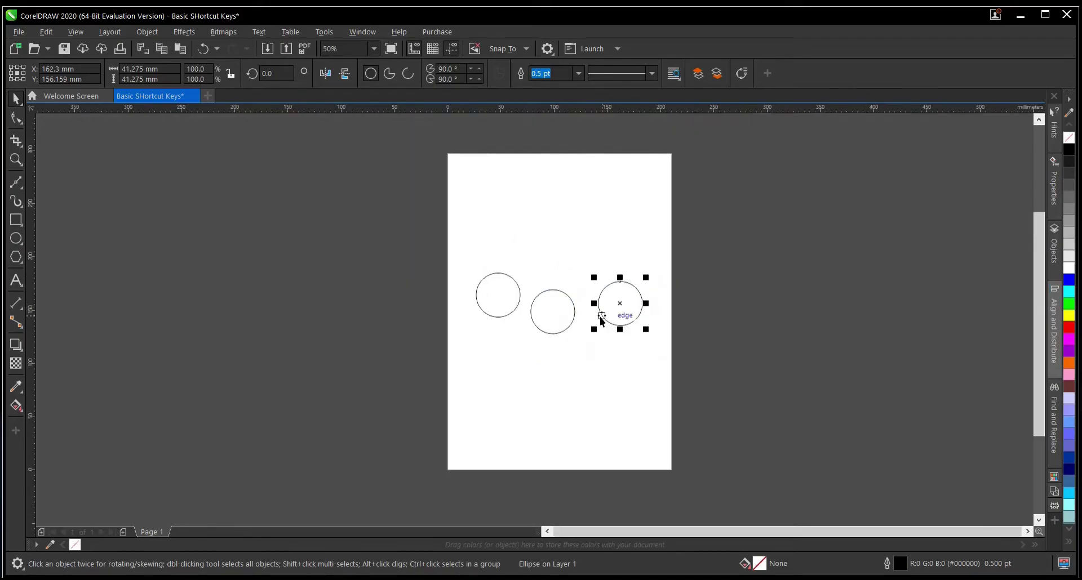
pyautogui.scroll(1, 628, 302)
pyautogui.moveTo(627, 301); pyautogui.dragTo(610, 293)
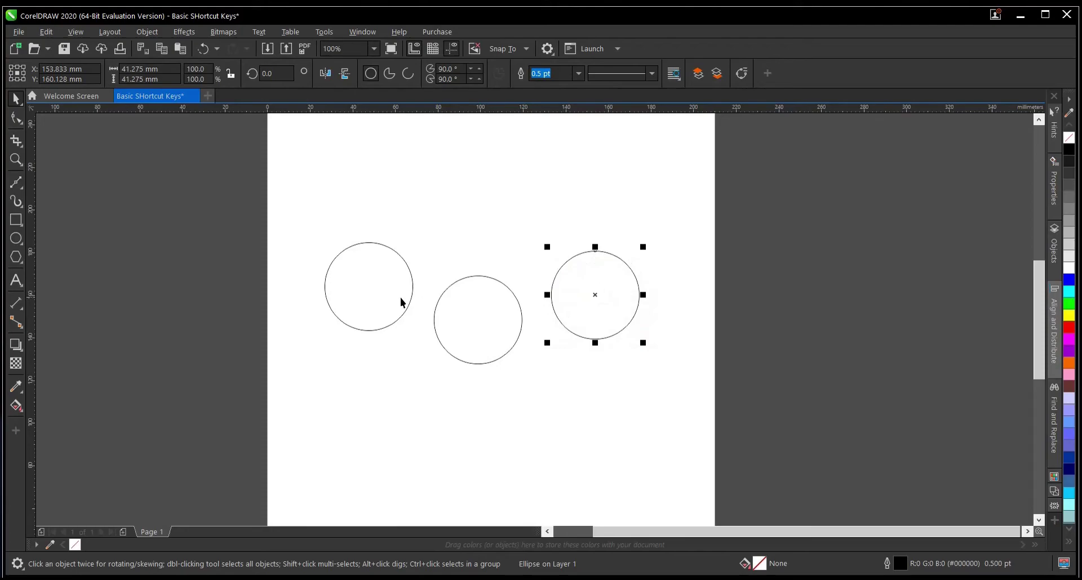
pyautogui.click(376, 286)
pyautogui.click(342, 252)
pyautogui.click(494, 320)
pyautogui.click(501, 323)
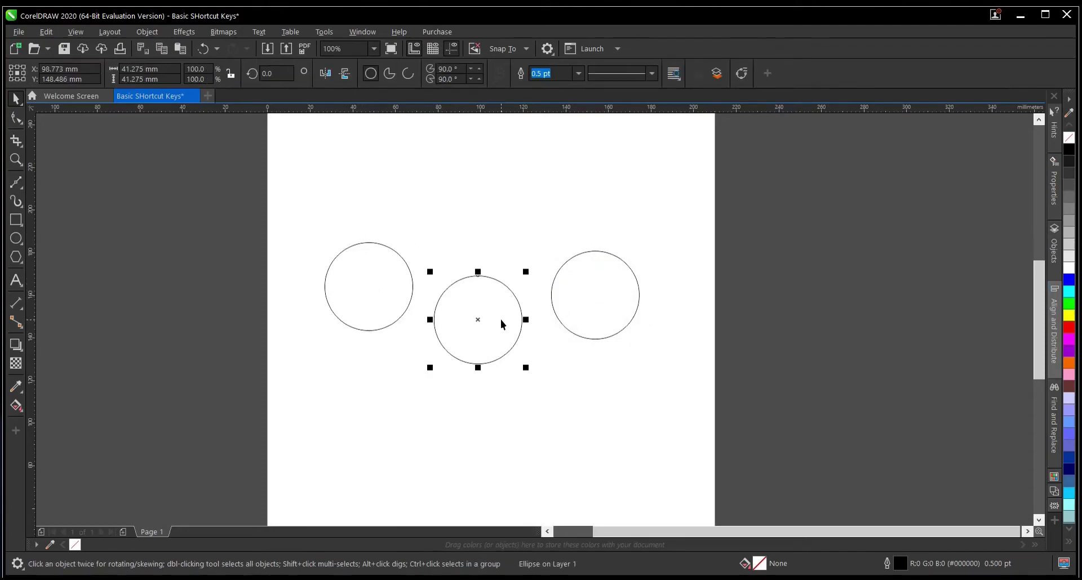
pyautogui.click(413, 283)
pyautogui.click(472, 306)
pyautogui.click(471, 306)
pyautogui.moveTo(330, 248); pyautogui.dragTo(670, 406)
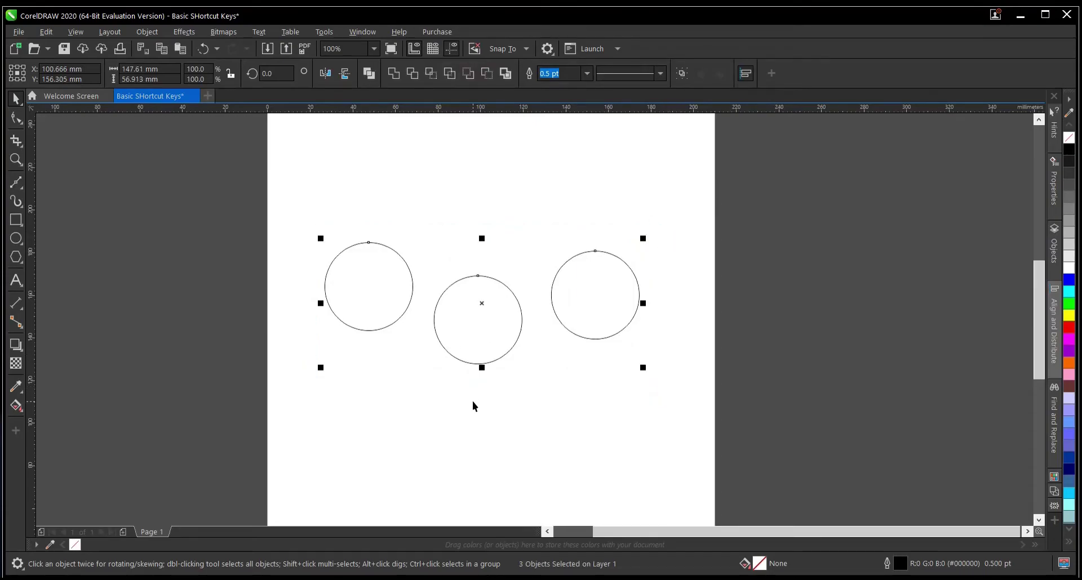
pyautogui.click(485, 415)
# Align the centres of the three circles horizontally with the right-hand circle, and undo the alignment
pyautogui.click(357, 286)
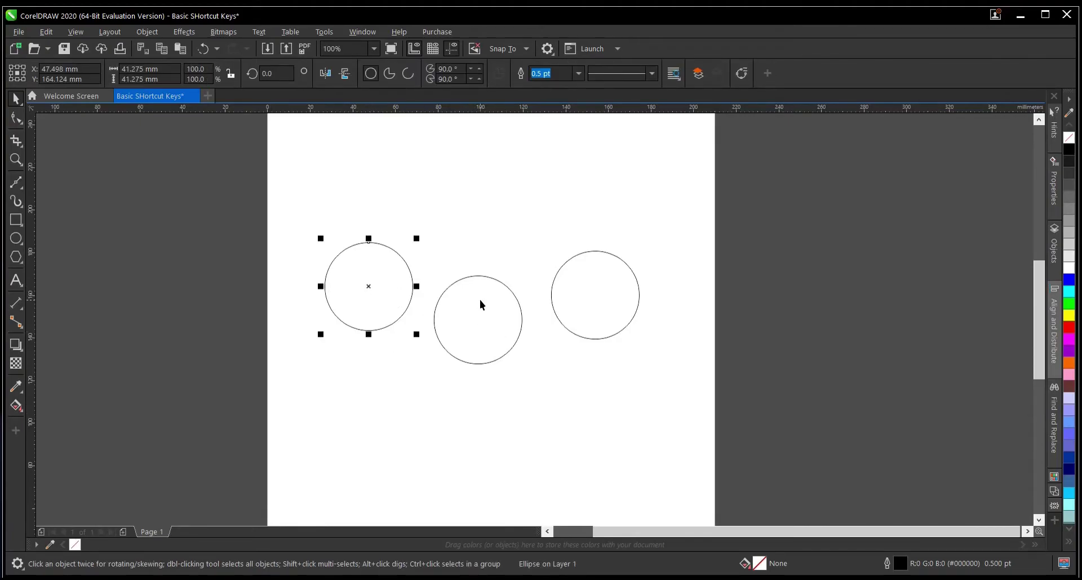
pyautogui.keyDown('shift'); pyautogui.click(480, 320); pyautogui.keyUp('shift')
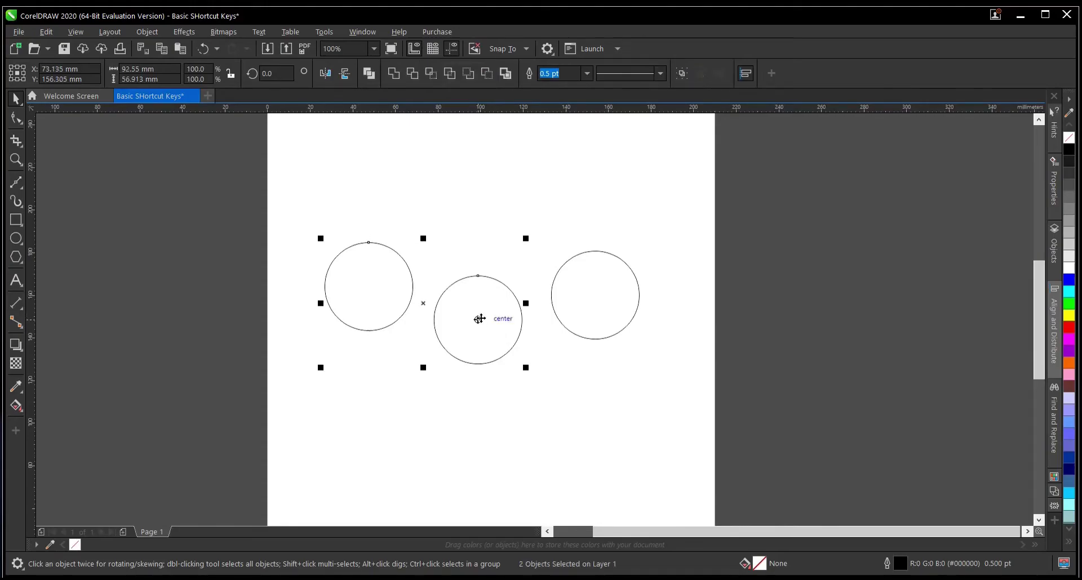
pyautogui.keyDown('shift'); pyautogui.click(604, 299); pyautogui.keyUp('shift')
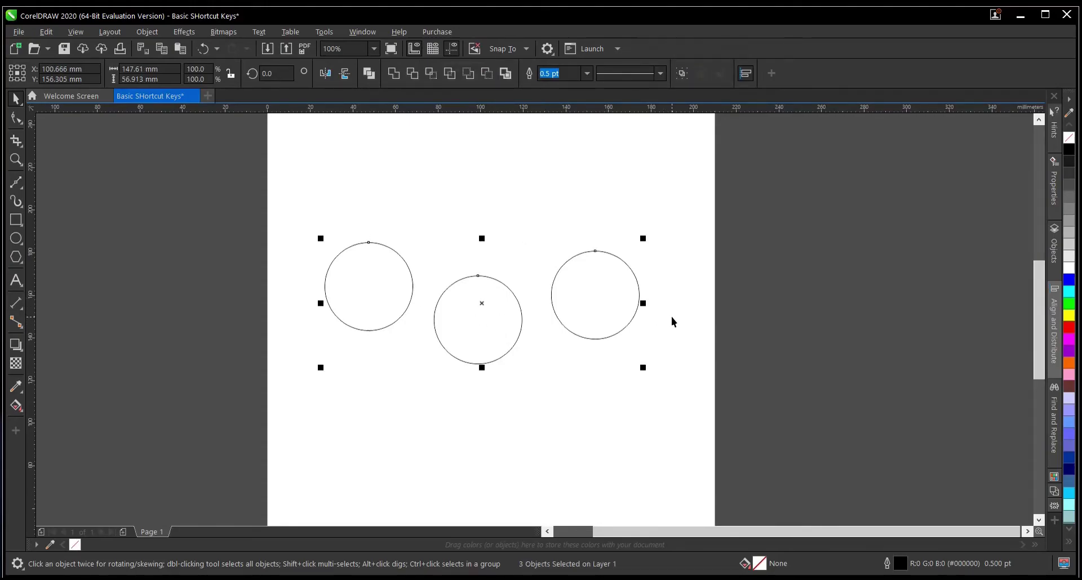
pyautogui.press('e')
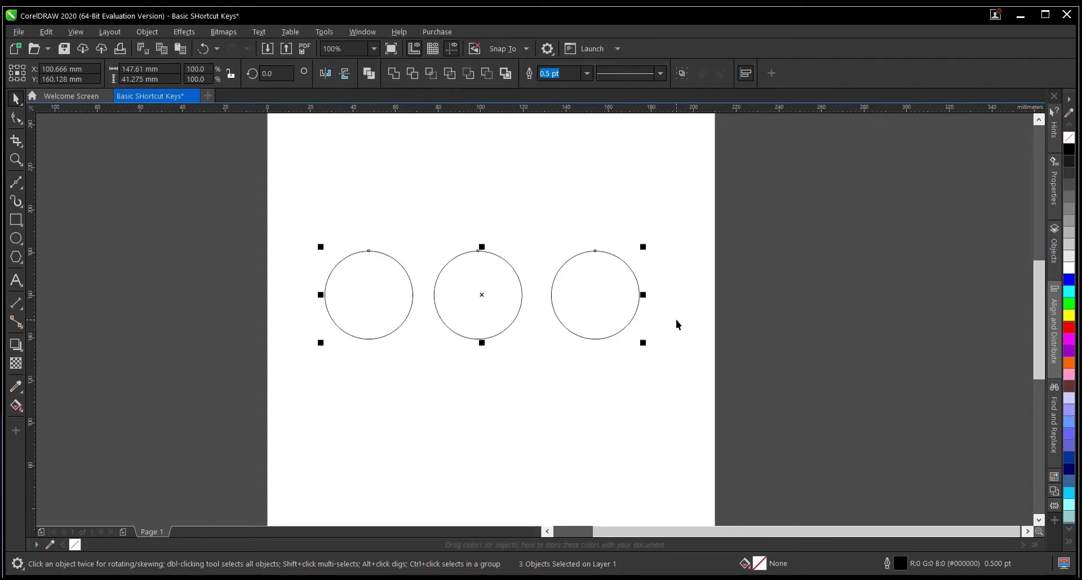
pyautogui.hotkey('ctrl', 'z')
pyautogui.click(647, 404)
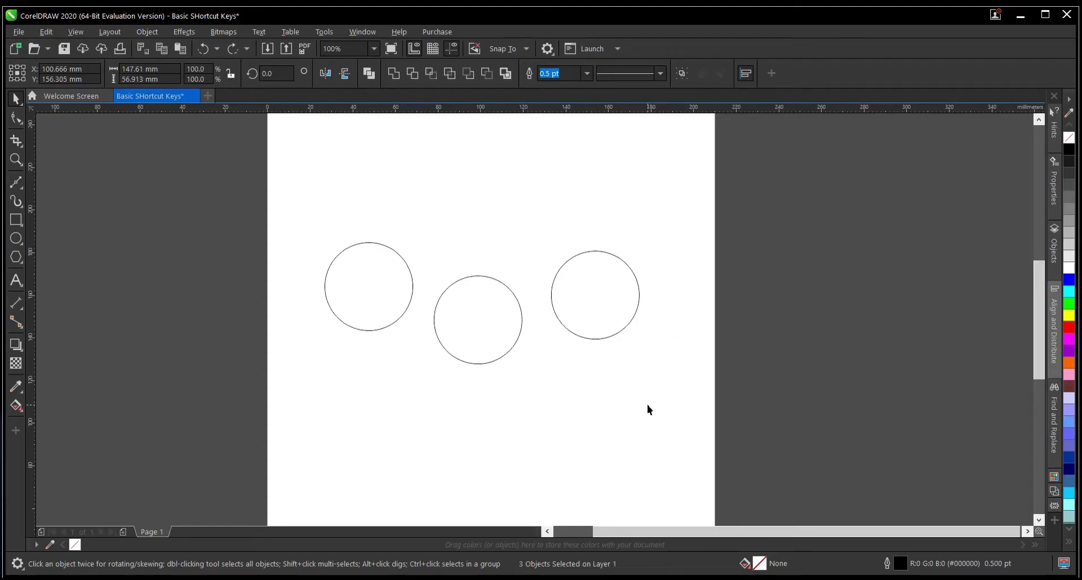
# Align the centres of all three circles with the left-hand circle's height, and undo that alignment
pyautogui.moveTo(279, 202); pyautogui.dragTo(699, 417)
pyautogui.press('e')
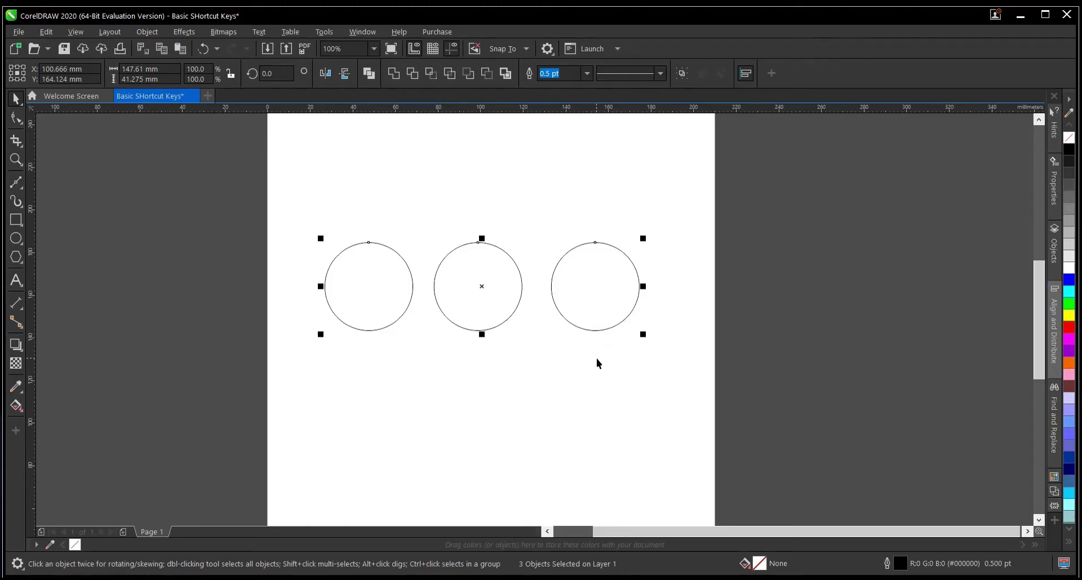
pyautogui.hotkey('ctrl', 'z')
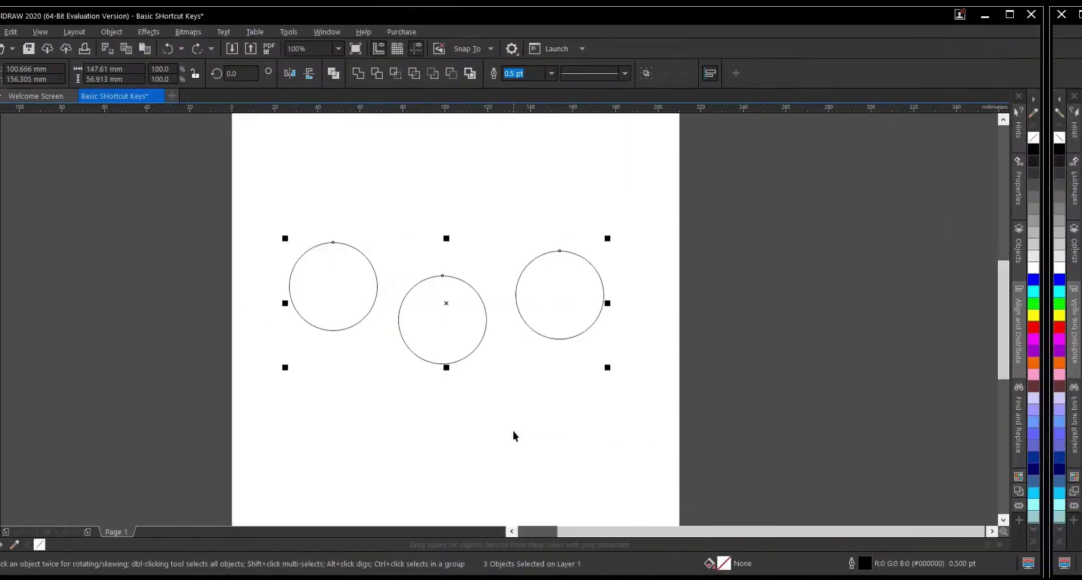
pyautogui.click(580, 418)
# Select all three circles together and align their top edges
pyautogui.click(372, 284)
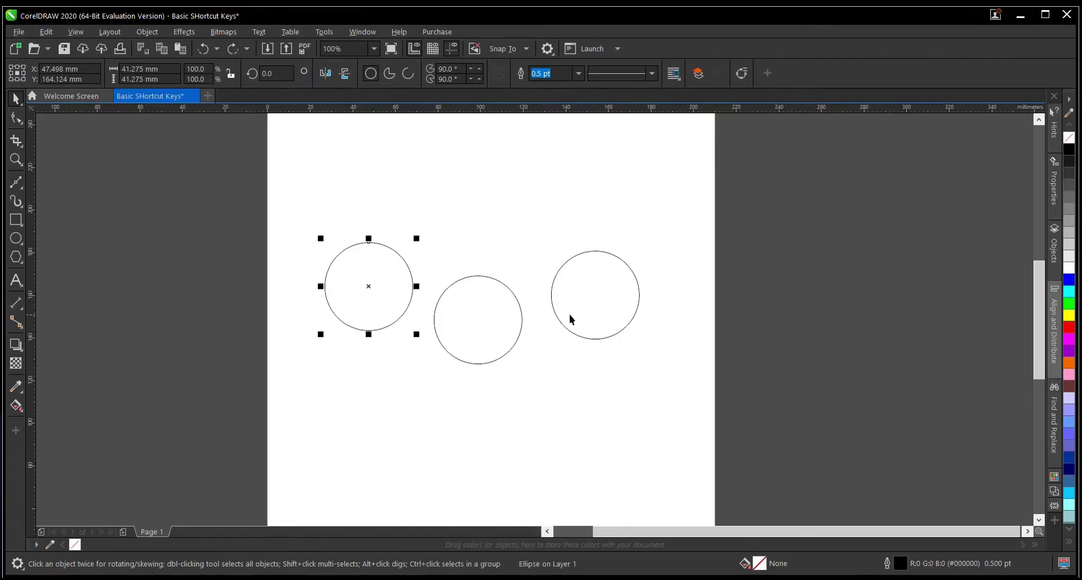
pyautogui.keyDown('shift'); pyautogui.click(603, 313); pyautogui.keyUp('shift')
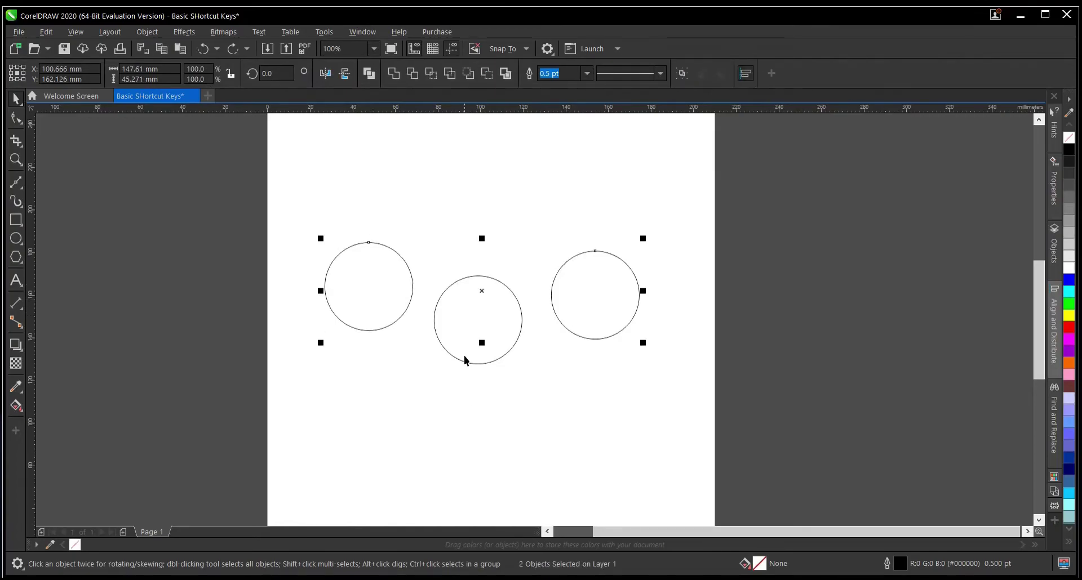
pyautogui.click(496, 364)
pyautogui.moveTo(299, 213); pyautogui.dragTo(676, 410)
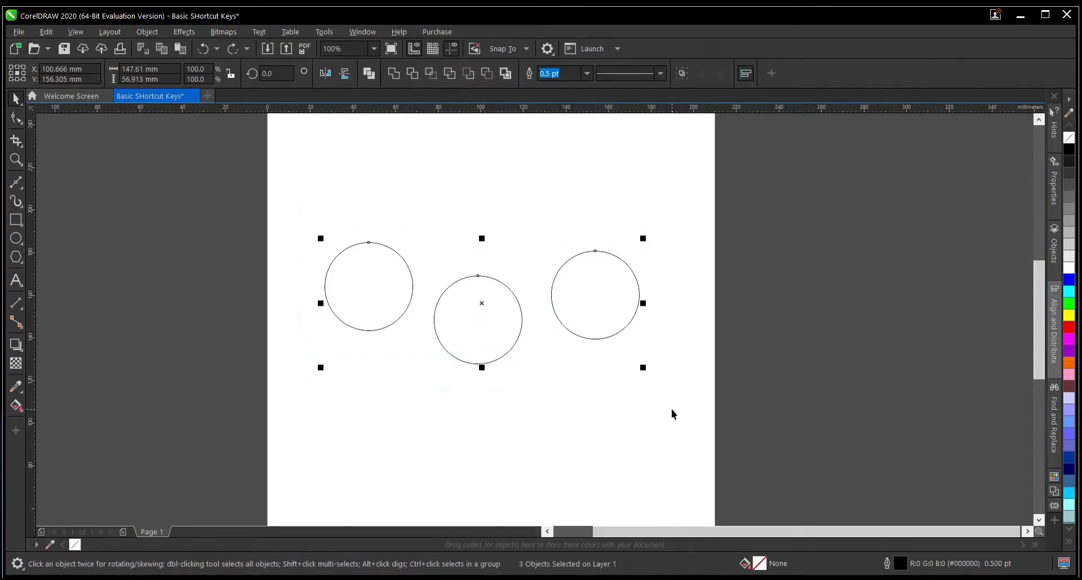
pyautogui.press('t')
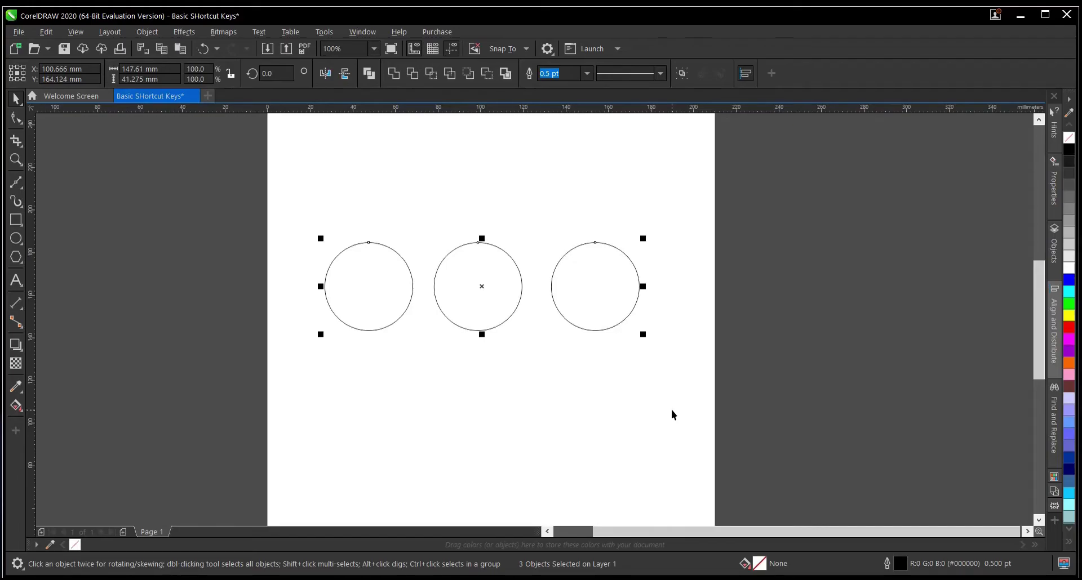
# Move the three circles to different heights, at about X 50 mm, X 104 mm and X 171 mm
pyautogui.click(518, 361)
pyautogui.click(485, 321)
pyautogui.moveTo(475, 288); pyautogui.dragTo(542, 395)
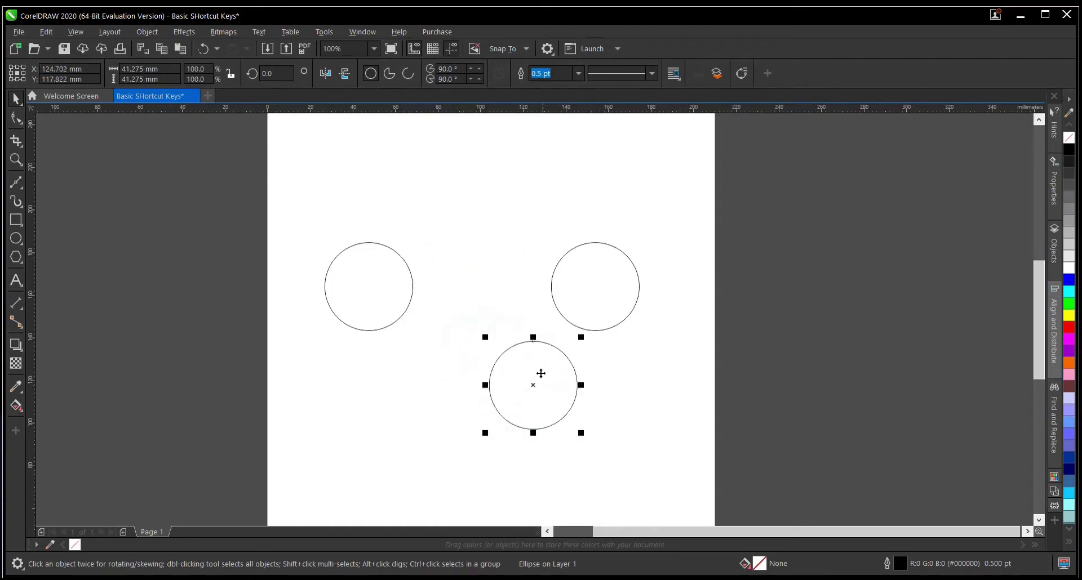
pyautogui.moveTo(586, 296); pyautogui.dragTo(623, 243)
pyautogui.moveTo(554, 386); pyautogui.dragTo(514, 297)
pyautogui.moveTo(382, 300); pyautogui.dragTo(388, 250)
# Align the centres of the three circles in a horizontal row at about Y 188 mm
pyautogui.moveTo(297, 156); pyautogui.dragTo(656, 382)
pyautogui.press('e')
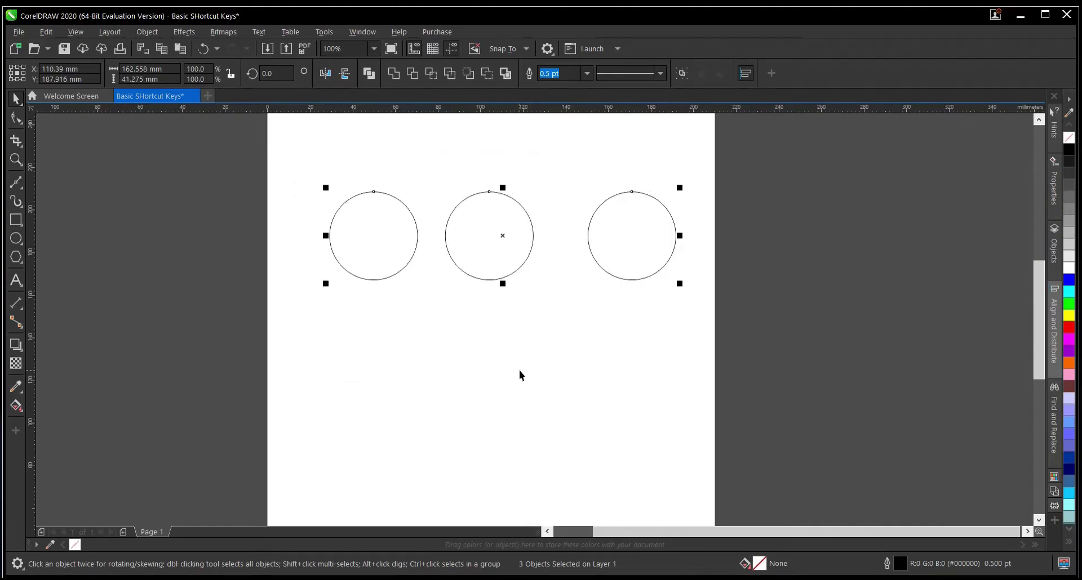
pyautogui.click(519, 370)
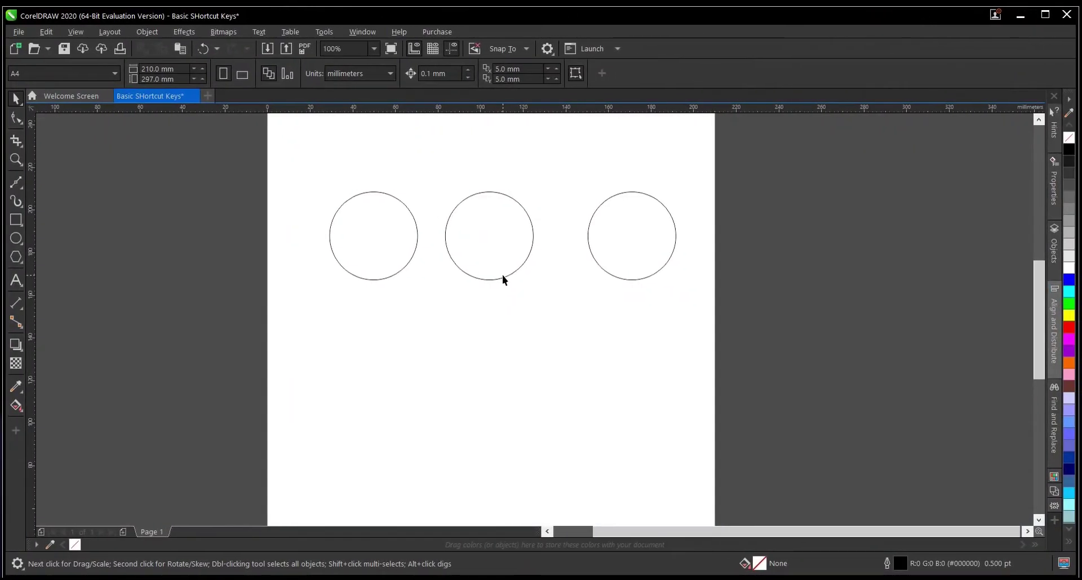
# Place the right-hand circle below the other two, and move all three off the page to about X 284 mm, Y 147 mm
pyautogui.click(501, 276)
pyautogui.click(511, 370)
pyautogui.click(500, 275)
pyautogui.scroll(-2, 501, 281)
pyautogui.click(613, 270)
pyautogui.scroll(2, 500, 261)
pyautogui.moveTo(616, 267); pyautogui.dragTo(417, 409)
pyautogui.click(496, 274)
pyautogui.scroll(-2, 495, 261)
pyautogui.click(680, 290)
pyautogui.moveTo(373, 213); pyautogui.dragTo(559, 383)
pyautogui.moveTo(458, 297); pyautogui.dragTo(681, 307)
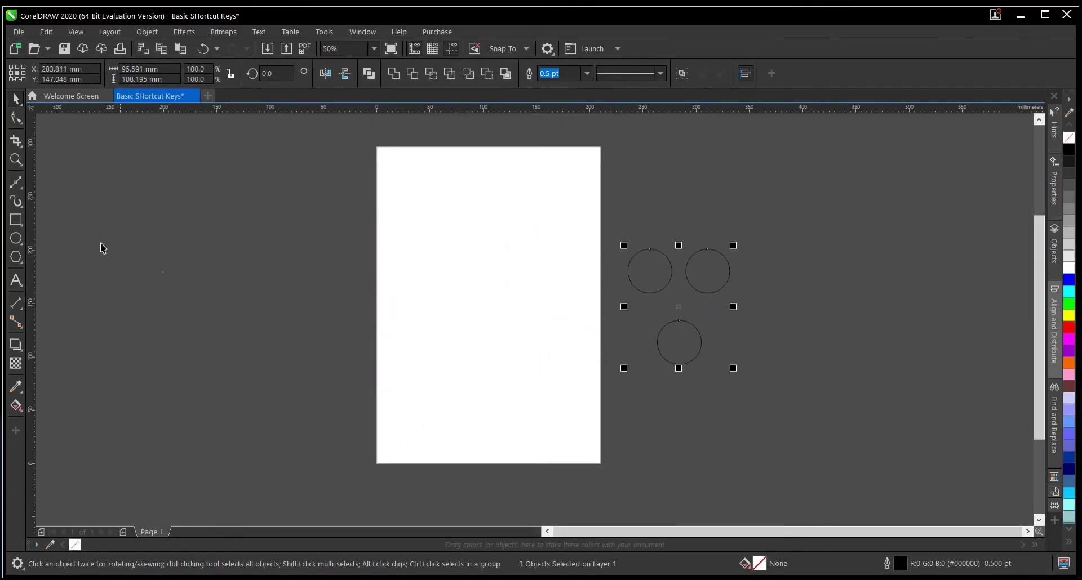
# Draw a square about 141 mm wide and centre it on the page
pyautogui.click(16, 220)
pyautogui.moveTo(509, 320); pyautogui.dragTo(531, 374)
pyautogui.press('space')
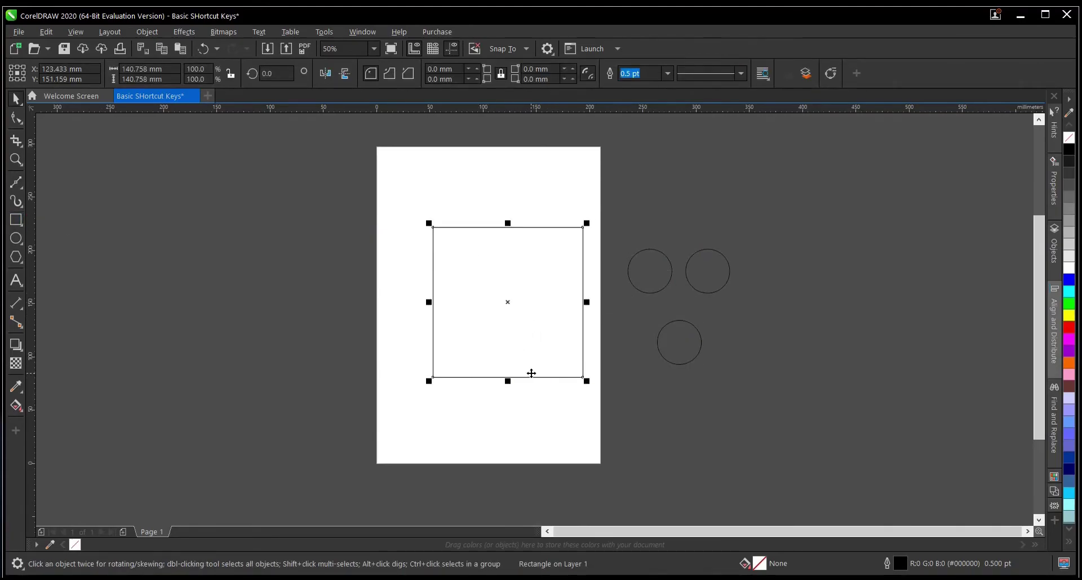
pyautogui.press('p')
pyautogui.press('Escape')
# Move the lowest circle beside the page to about X 250 mm, Y 57 mm
pyautogui.click(667, 323)
pyautogui.moveTo(682, 342); pyautogui.dragTo(658, 379)
pyautogui.scroll(2, 488, 411)
pyautogui.scroll(-2, 510, 380)
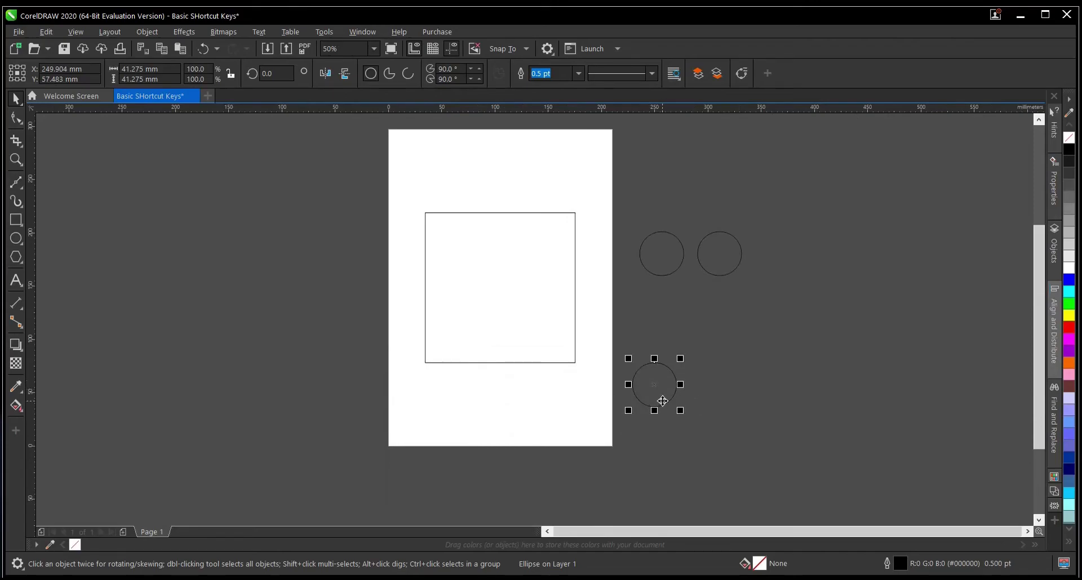
pyautogui.keyDown('shift'); pyautogui.click(485, 307); pyautogui.keyUp('shift')
pyautogui.click(804, 436)
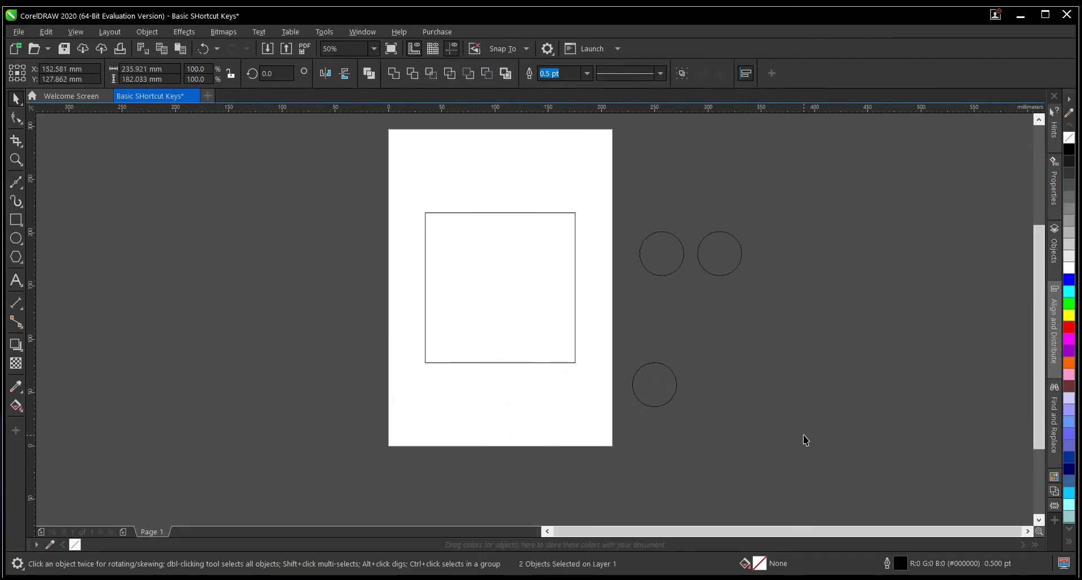
# Align the lowest circle's centre with the square's vertical centre line, so the circle sits below the square
pyautogui.click(655, 381)
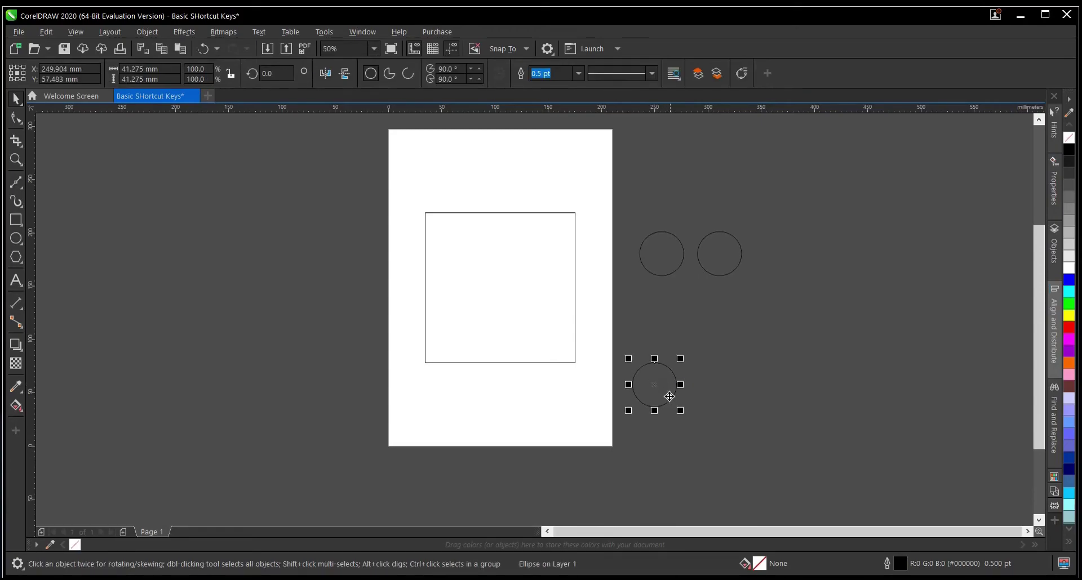
pyautogui.keyDown('shift'); pyautogui.click(497, 261); pyautogui.keyUp('shift')
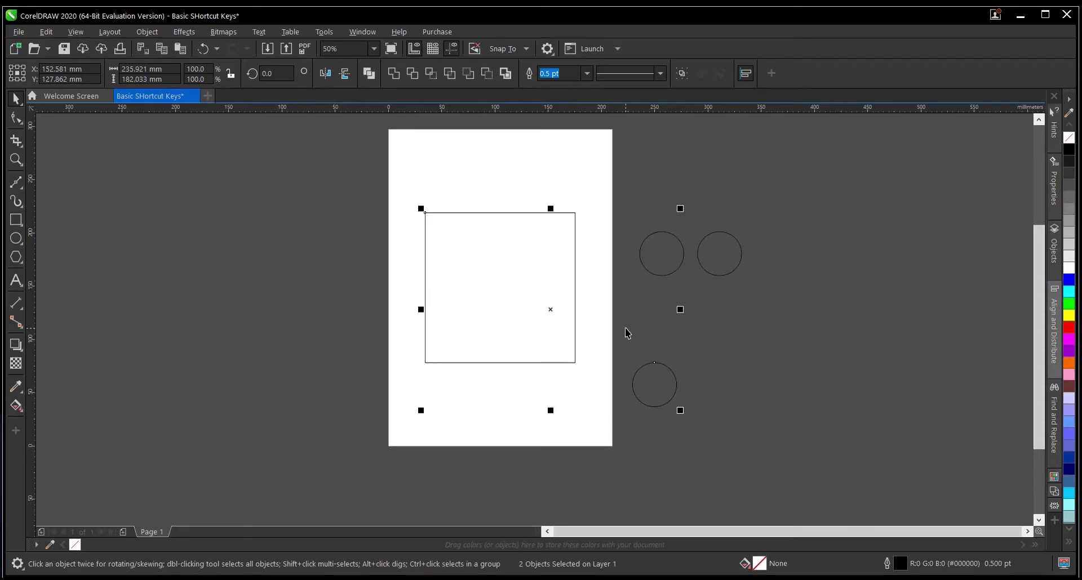
pyautogui.scroll(1, 691, 375)
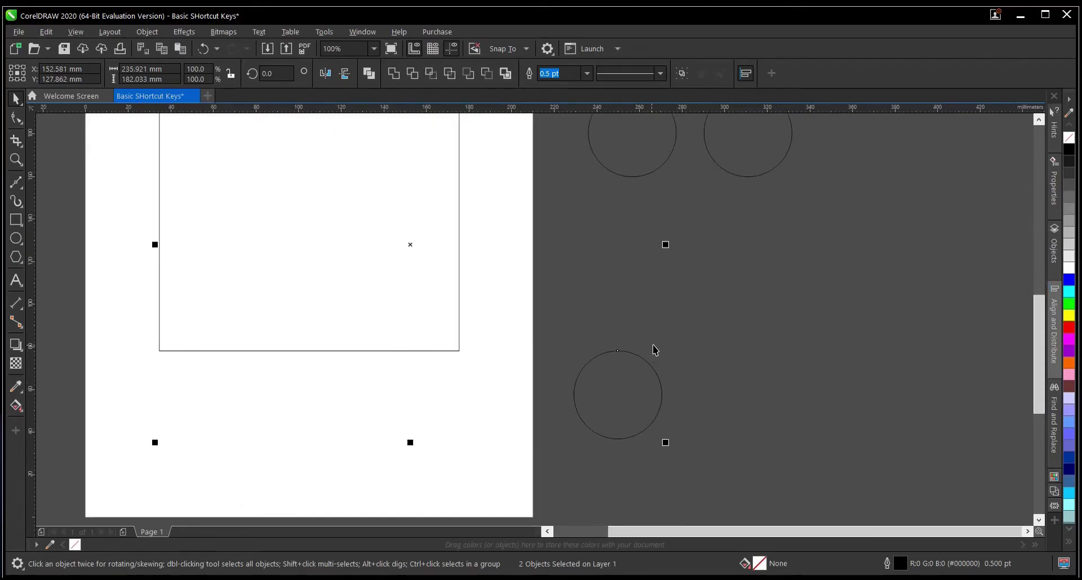
pyautogui.scroll(-1, 673, 339)
pyautogui.press('c')
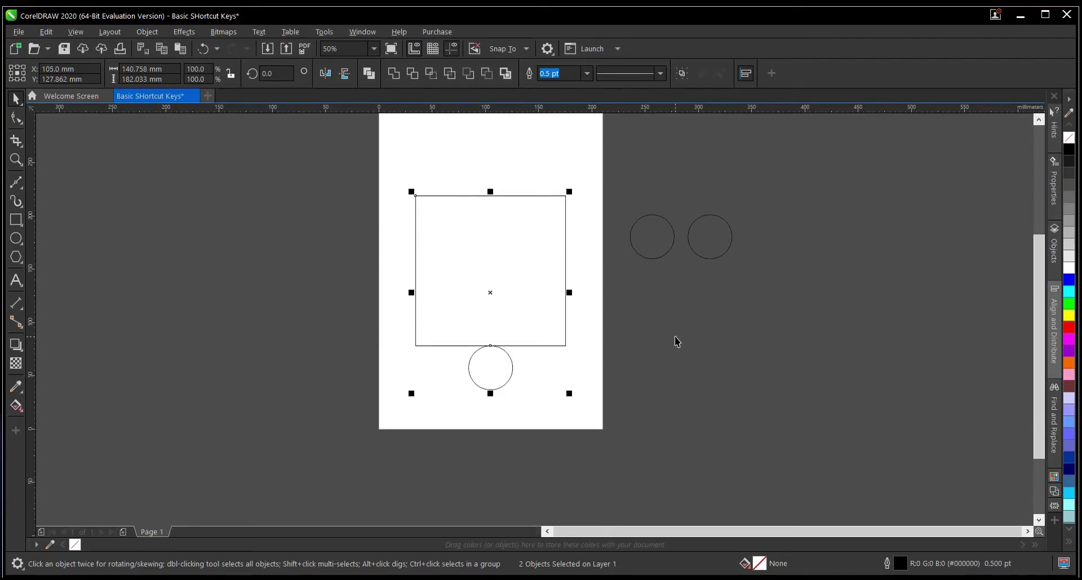
pyautogui.click(637, 368)
pyautogui.scroll(-1, 559, 393)
pyautogui.scroll(1, 550, 383)
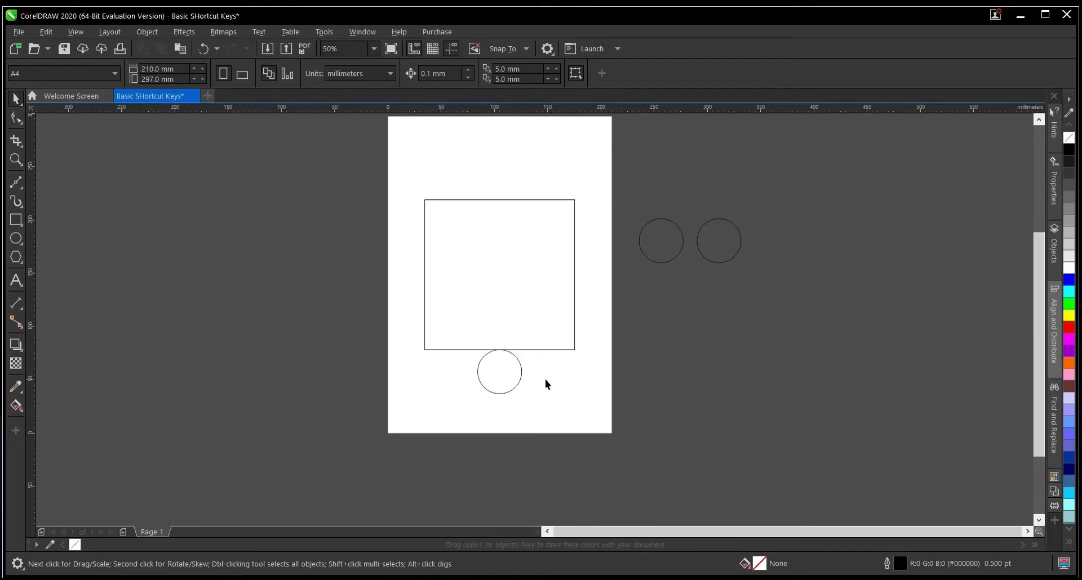
pyautogui.click(503, 379)
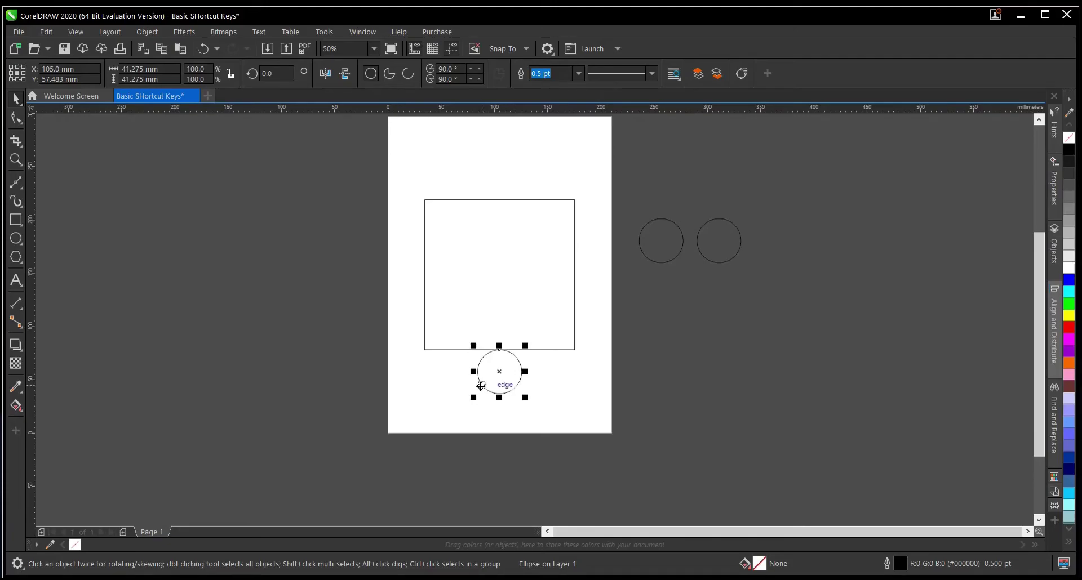
pyautogui.click(617, 353)
pyautogui.click(479, 378)
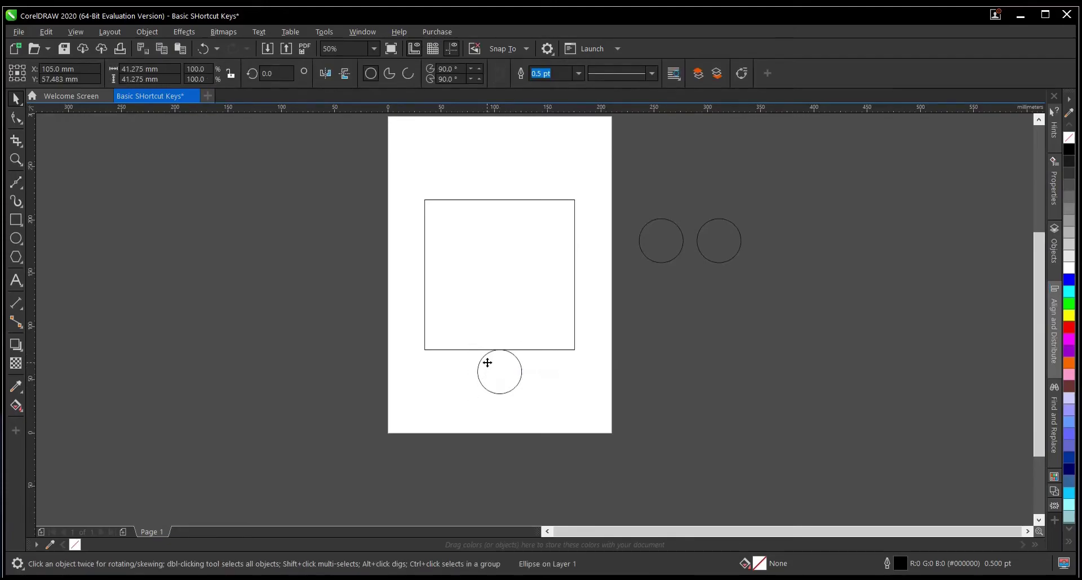
pyautogui.scroll(1, 496, 360)
pyautogui.scroll(-1, 513, 369)
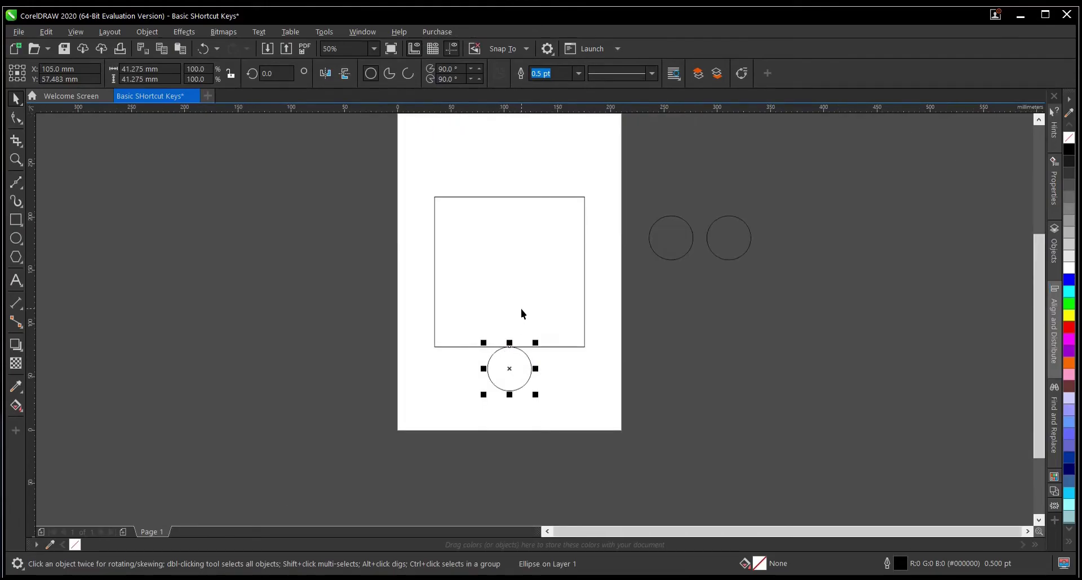
pyautogui.click(544, 388)
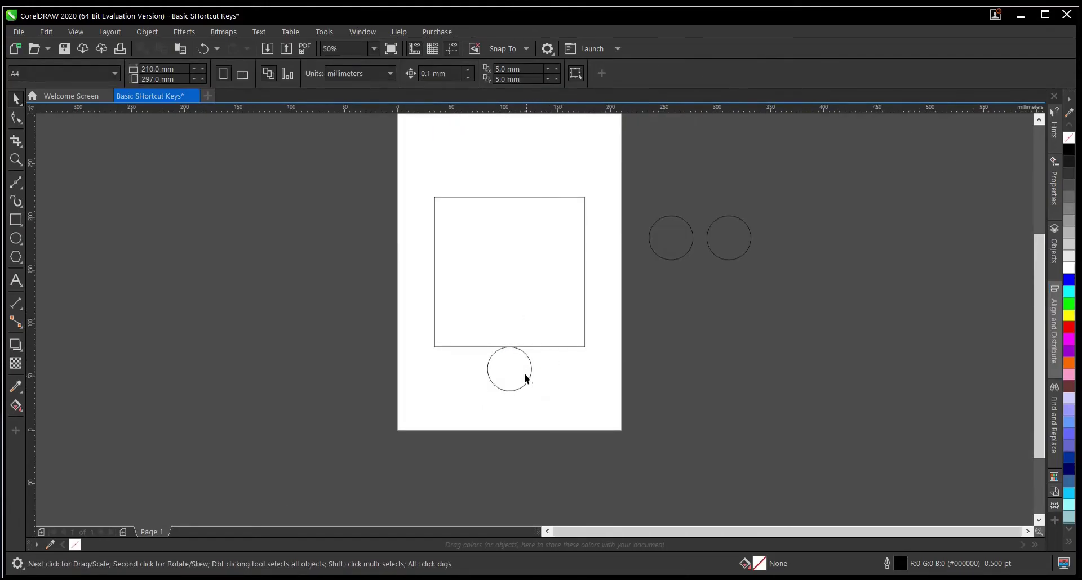
pyautogui.click(523, 372)
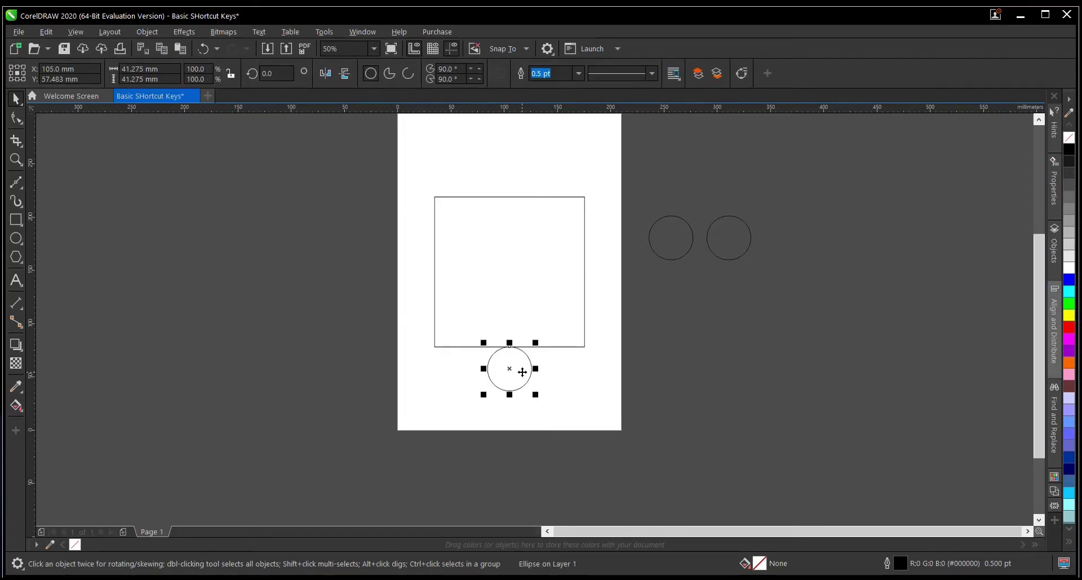
pyautogui.click(544, 365)
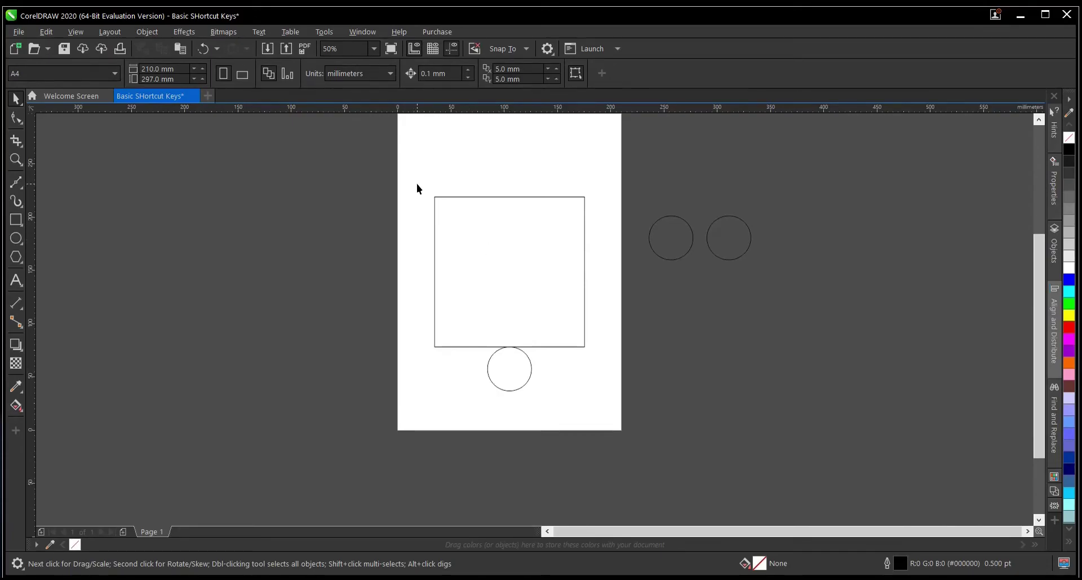
pyautogui.click(517, 371)
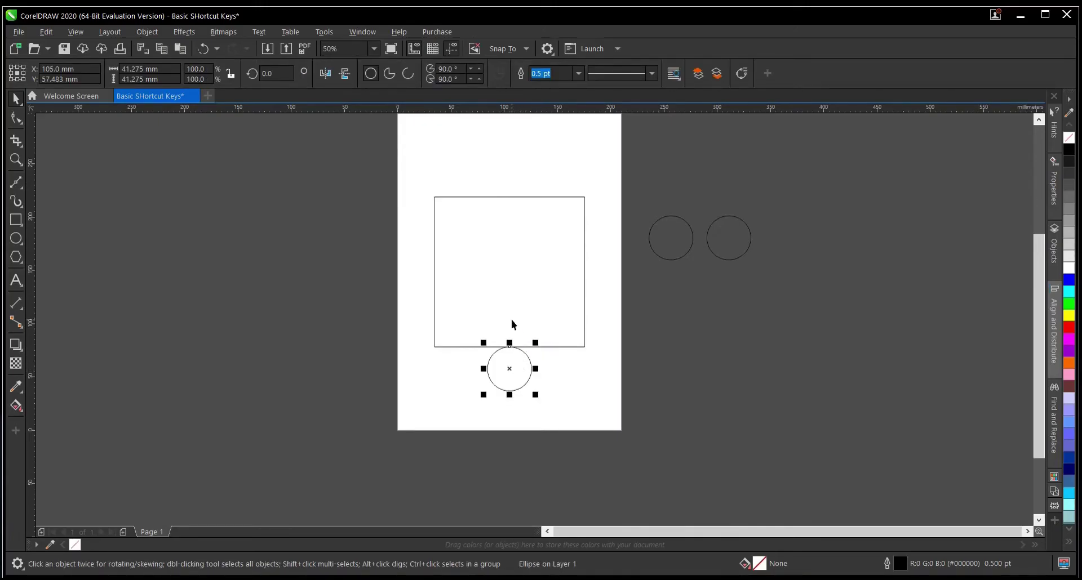
# Move the circle below the square to about X 207 mm, Y 47 mm, then align its centre with the square's centre on both axes
pyautogui.moveTo(531, 369); pyautogui.dragTo(639, 380)
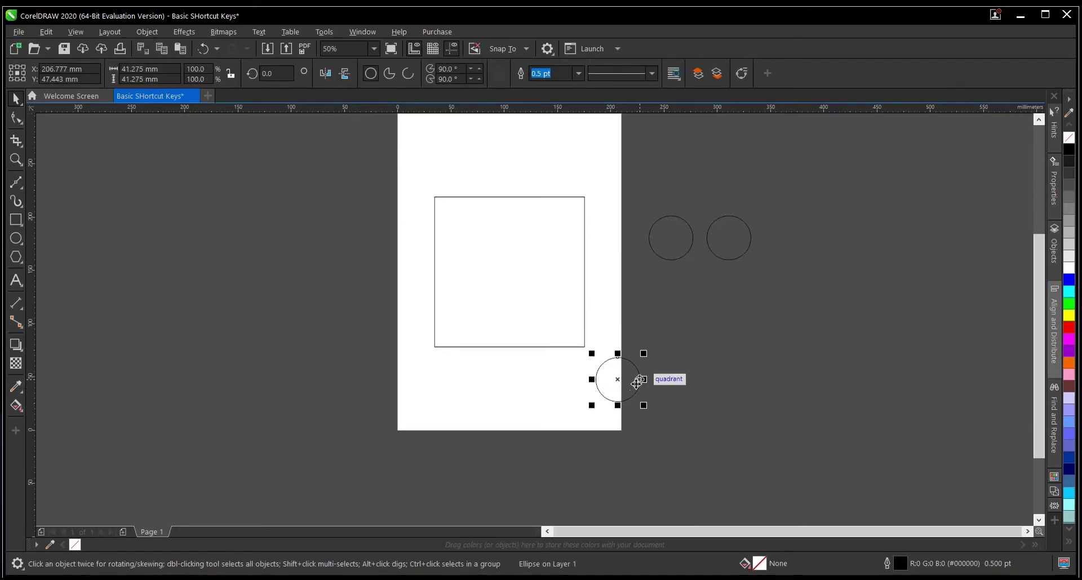
pyautogui.keyDown('shift'); pyautogui.click(503, 258); pyautogui.keyUp('shift')
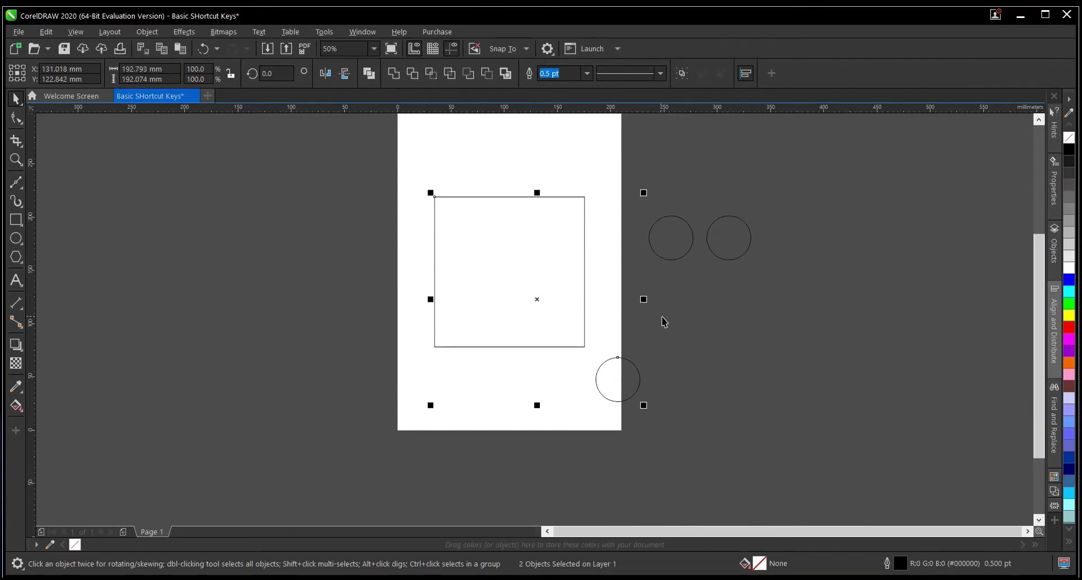
pyautogui.press('c')
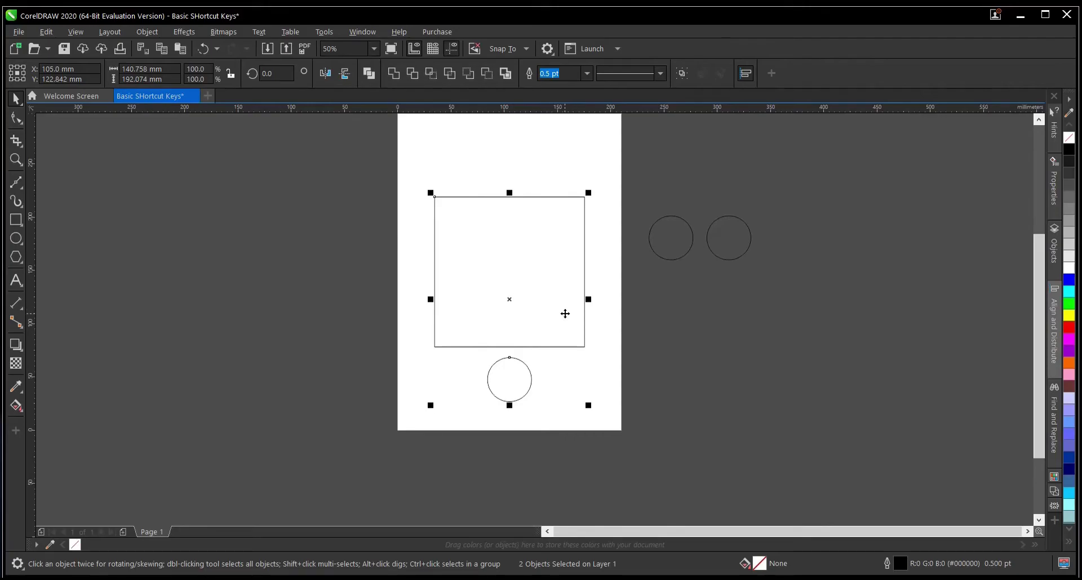
pyautogui.press('c')
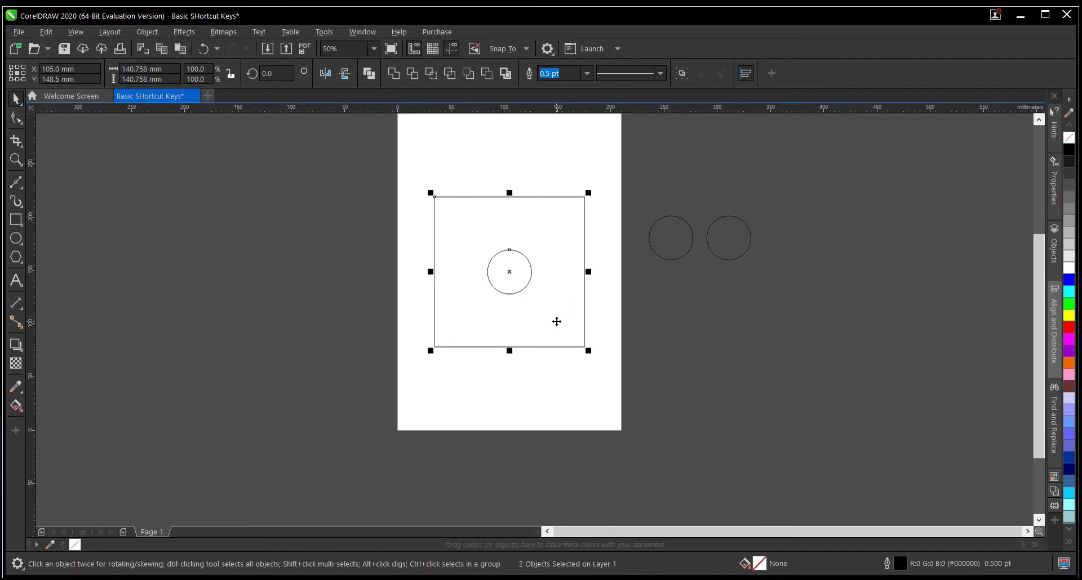
pyautogui.click(620, 309)
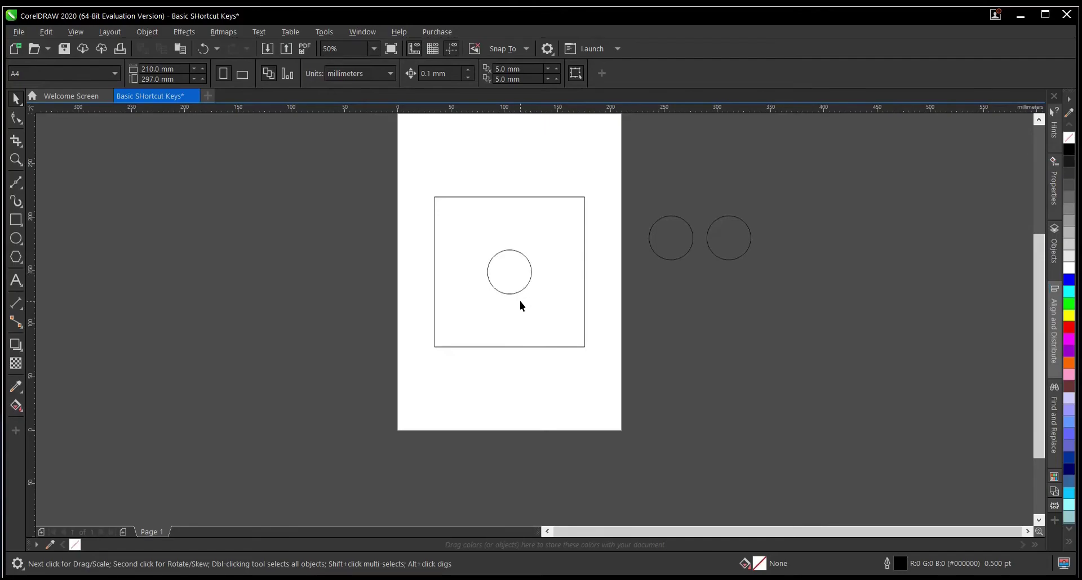
# Move the square and its centred circle together off the page to about X 332 mm, Y 65 mm
pyautogui.scroll(-1, 520, 292)
pyautogui.scroll(1, 521, 287)
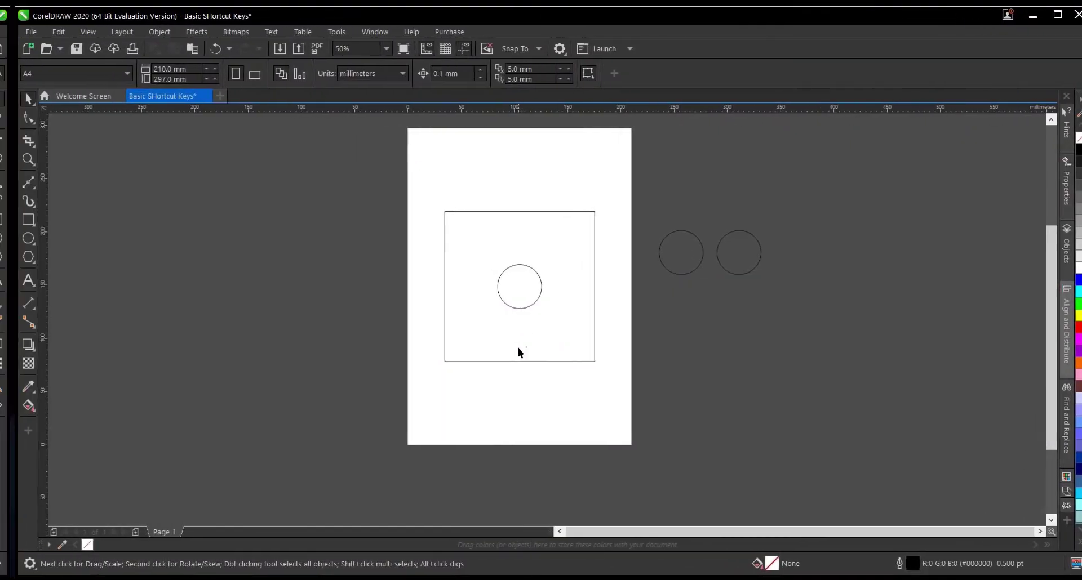
pyautogui.click(543, 338)
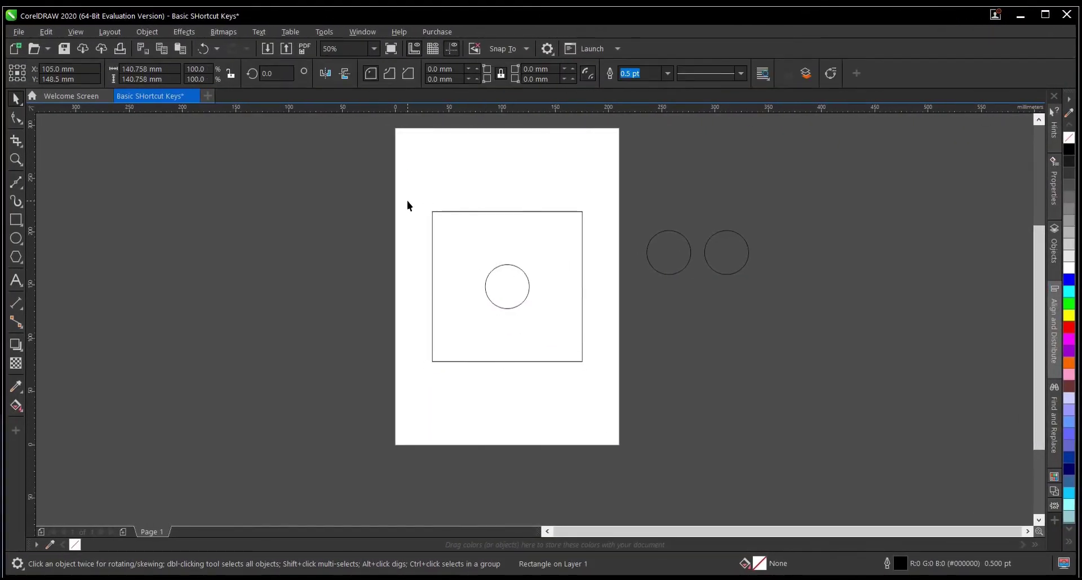
pyautogui.moveTo(408, 198); pyautogui.dragTo(586, 414)
pyautogui.scroll(-1, 500, 296)
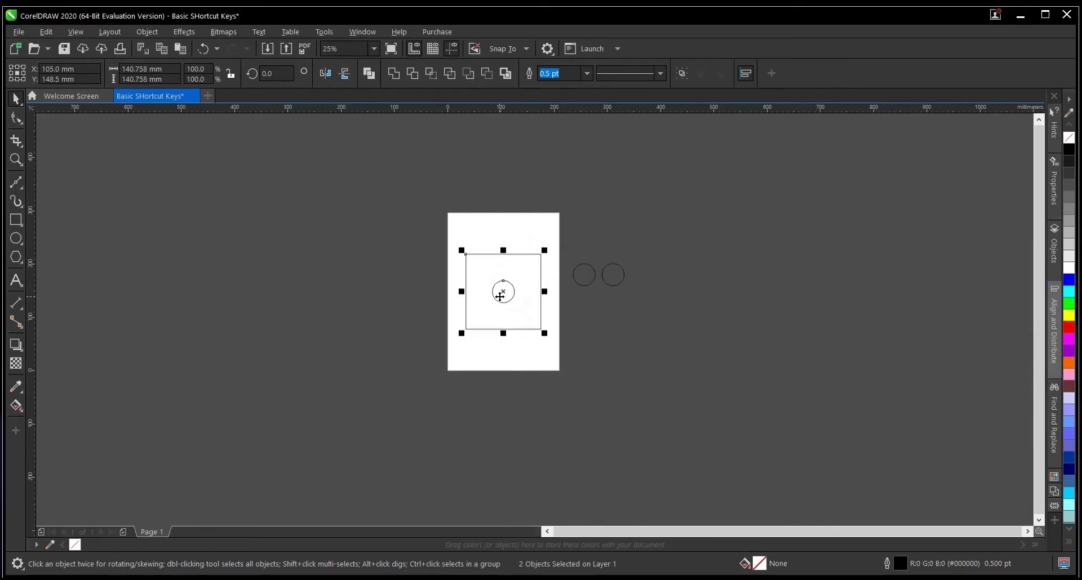
pyautogui.scroll(1, 500, 296)
pyautogui.moveTo(522, 301); pyautogui.dragTo(742, 376)
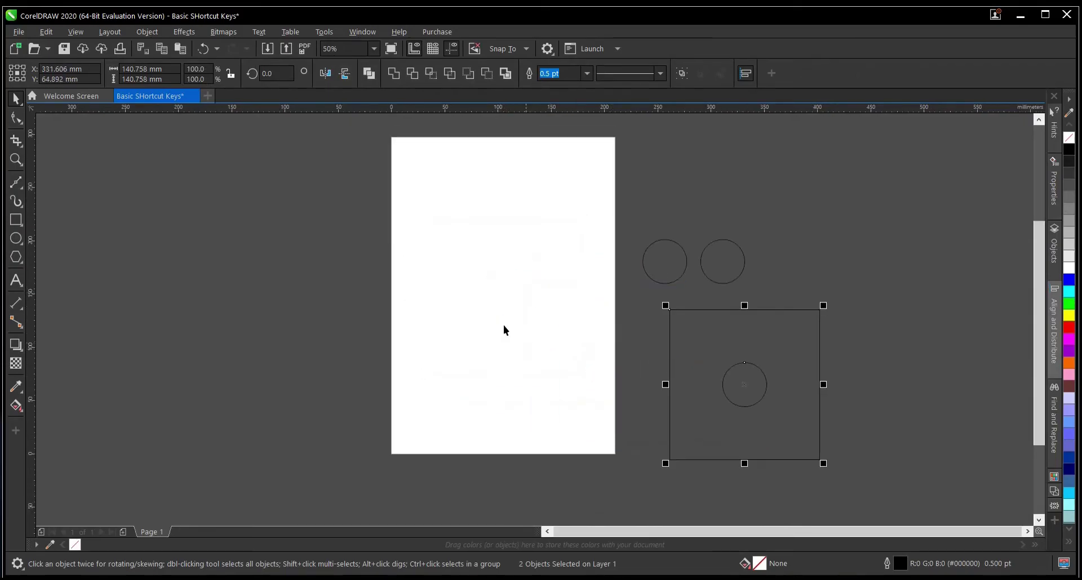
pyautogui.click(525, 336)
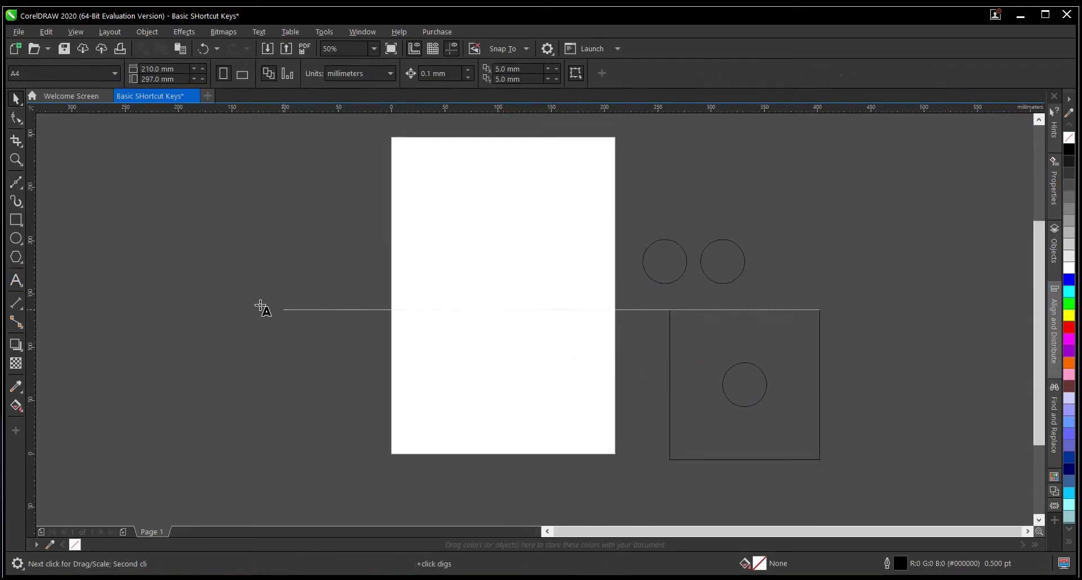
# Add the artistic text "TEXT" on the page and enlarge it to about 94 pt, near the middle of the page
pyautogui.press('F8')
pyautogui.click(516, 275)
pyautogui.write('TEXT')
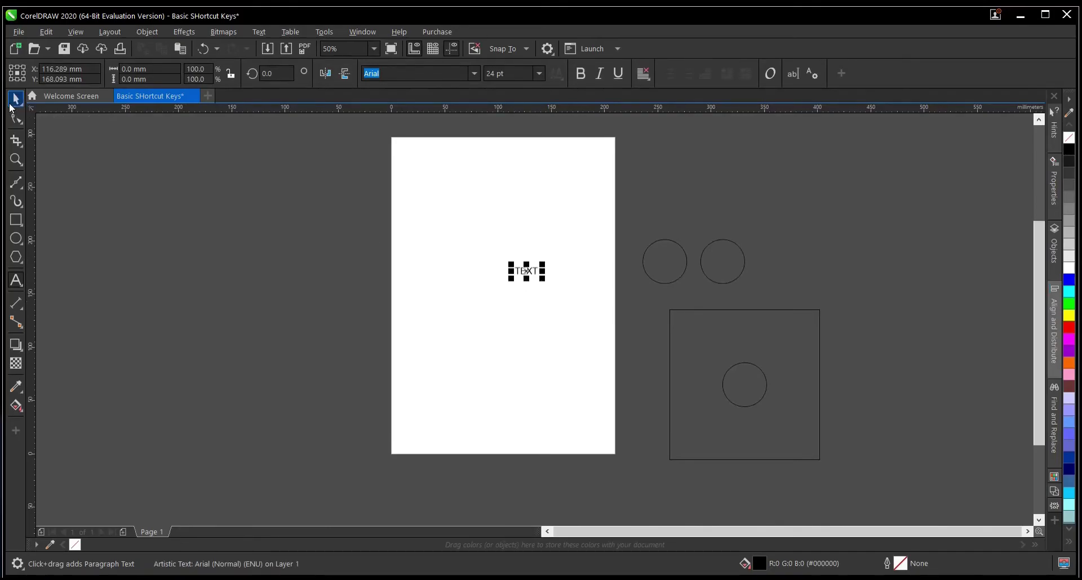
pyautogui.click(16, 98)
pyautogui.moveTo(543, 279); pyautogui.dragTo(575, 316)
pyautogui.moveTo(527, 271); pyautogui.dragTo(502, 306)
# Move the square without its circle onto the page around the text, at about X 117 mm, Y 135 mm, and fill it red
pyautogui.click(707, 263)
pyautogui.click(704, 356)
pyautogui.moveTo(703, 357); pyautogui.dragTo(475, 281)
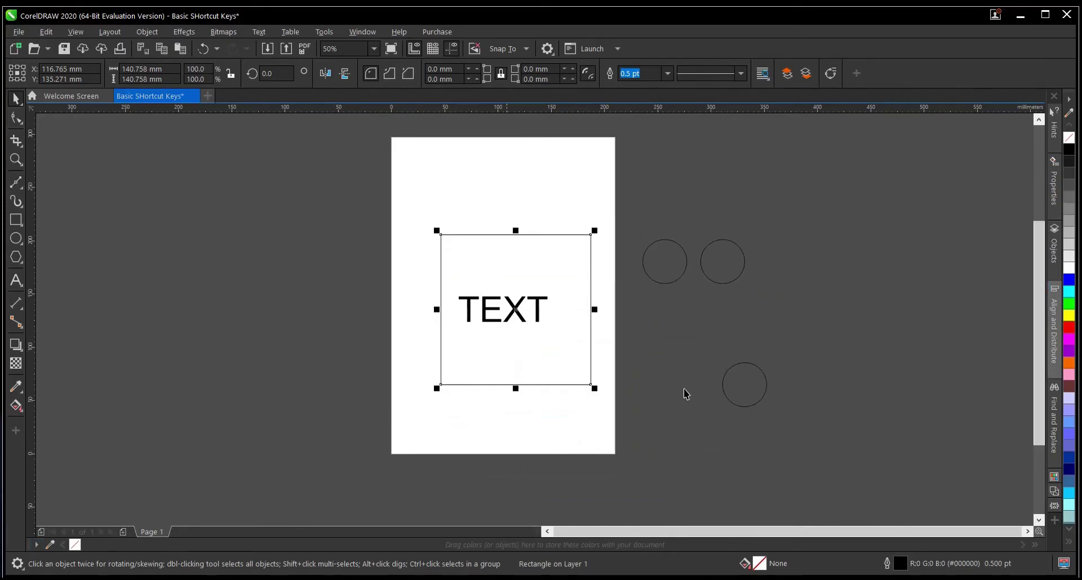
pyautogui.click(1069, 328)
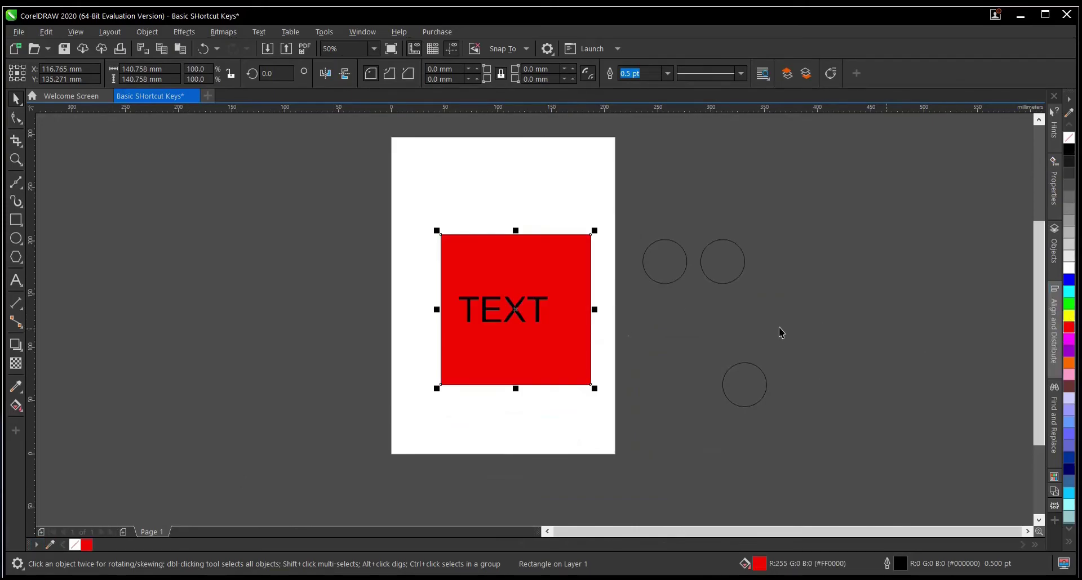
# Move the text up the page, and move the red square up behind it to about X 105 mm, Y 195 mm
pyautogui.moveTo(514, 309); pyautogui.dragTo(513, 218)
pyautogui.click(586, 316)
pyautogui.click(512, 313)
pyautogui.moveTo(517, 261); pyautogui.dragTo(517, 197)
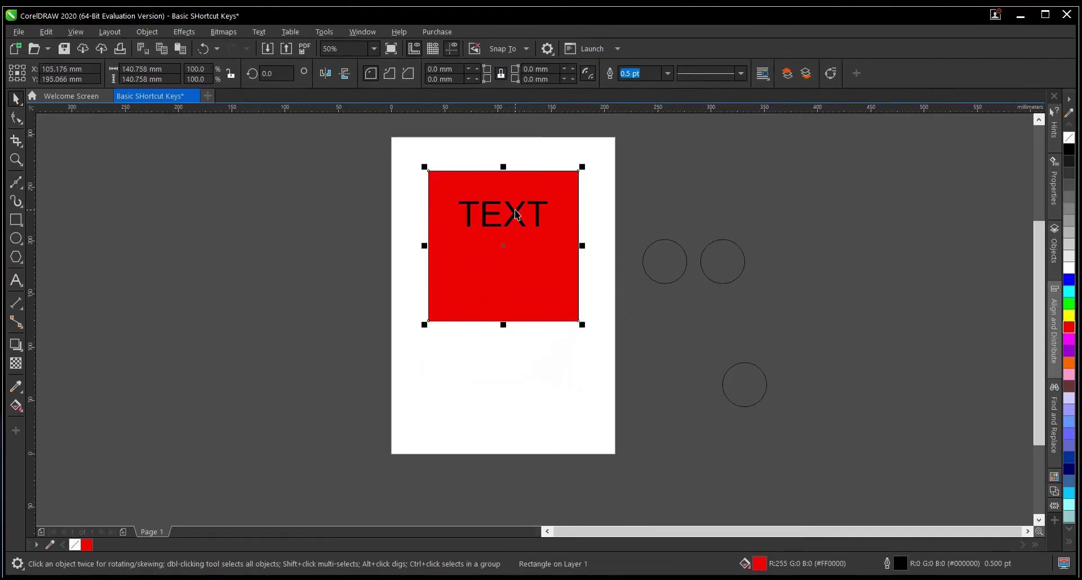
pyautogui.scroll(-2, 518, 262)
pyautogui.scroll(2, 531, 224)
# Move the text down to about X 96 mm, Y 65 mm, and the red square down behind it to about X 105 mm, Y 77 mm
pyautogui.moveTo(526, 252); pyautogui.dragTo(517, 420)
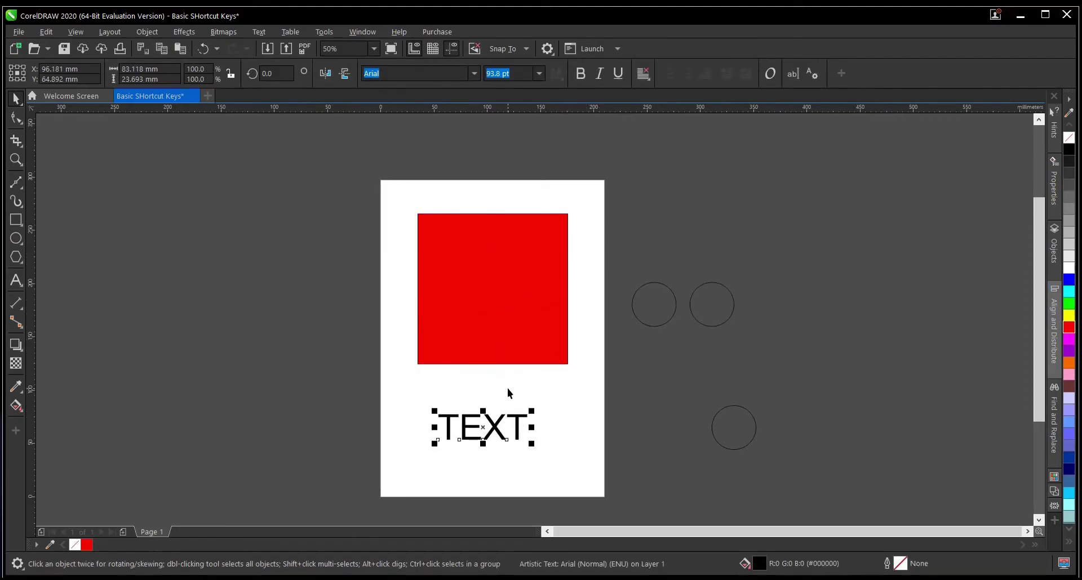
pyautogui.click(557, 372)
pyautogui.click(493, 278)
pyautogui.moveTo(493, 278); pyautogui.dragTo(494, 402)
pyautogui.scroll(-2, 519, 340)
pyautogui.scroll(2, 513, 385)
pyautogui.click(626, 372)
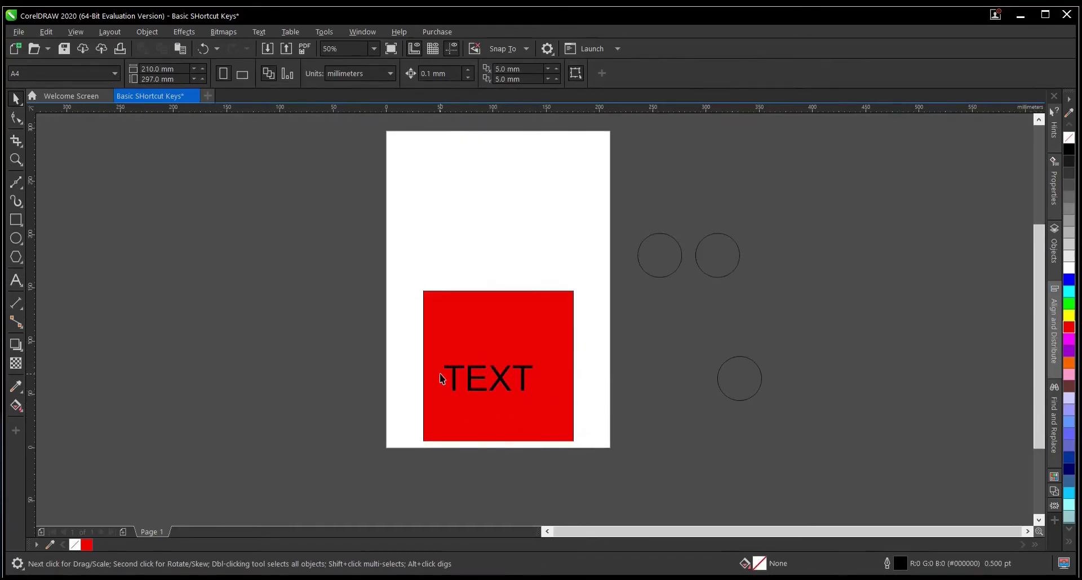
# Nudge the text down about 0.2 mm and send it to the back of the page
pyautogui.click(501, 379)
pyautogui.scroll(-2, 500, 379)
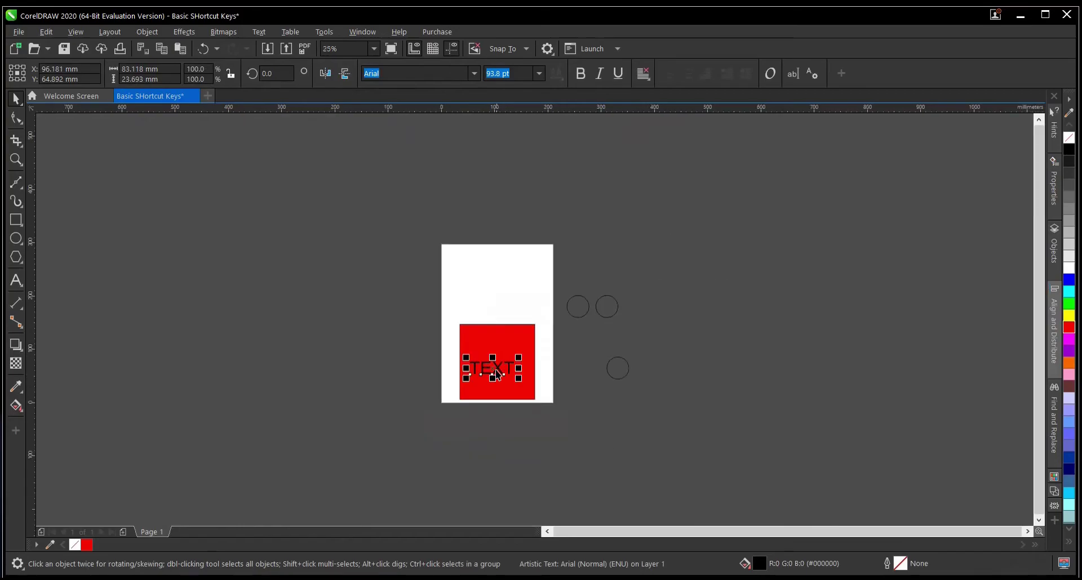
pyautogui.scroll(2, 492, 374)
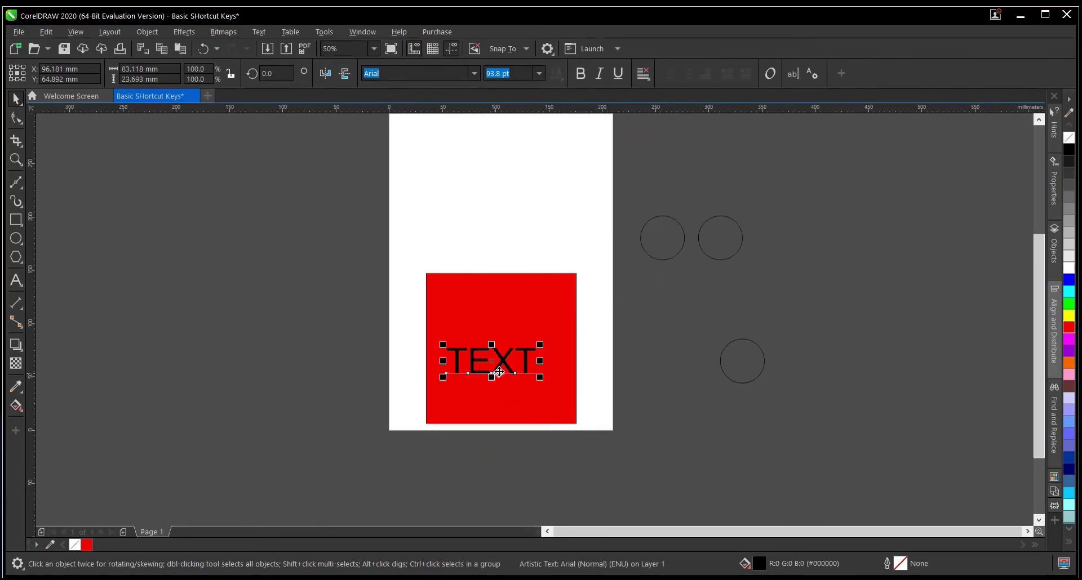
pyautogui.scroll(2, 495, 368)
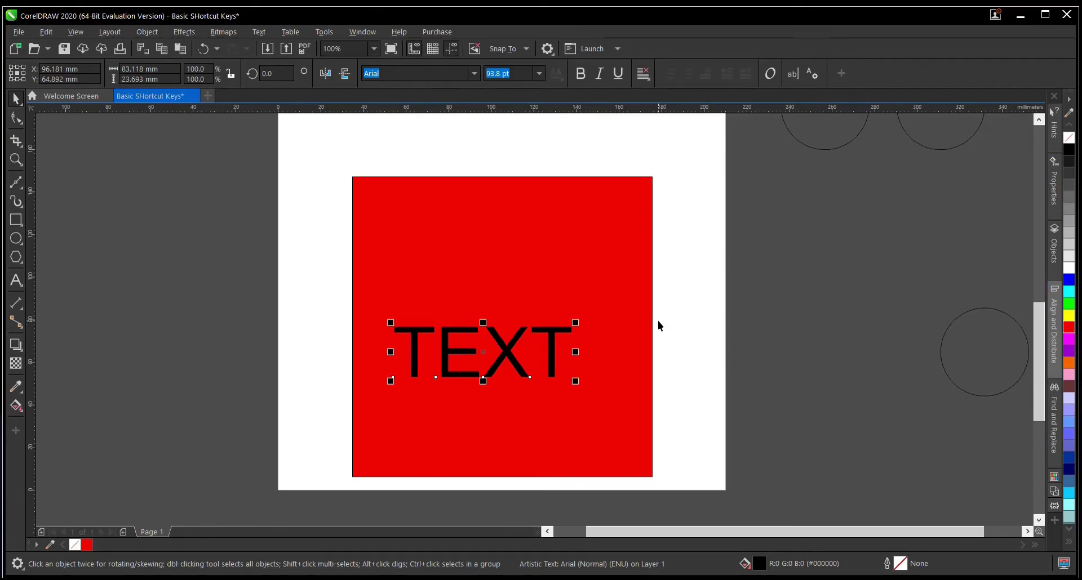
pyautogui.press('Down')
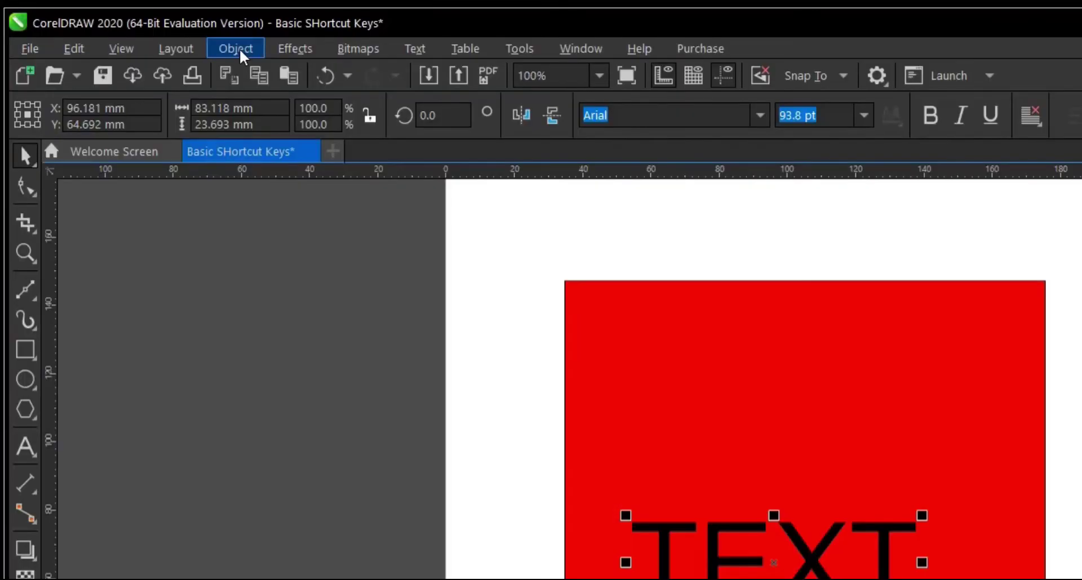
pyautogui.click(149, 31)
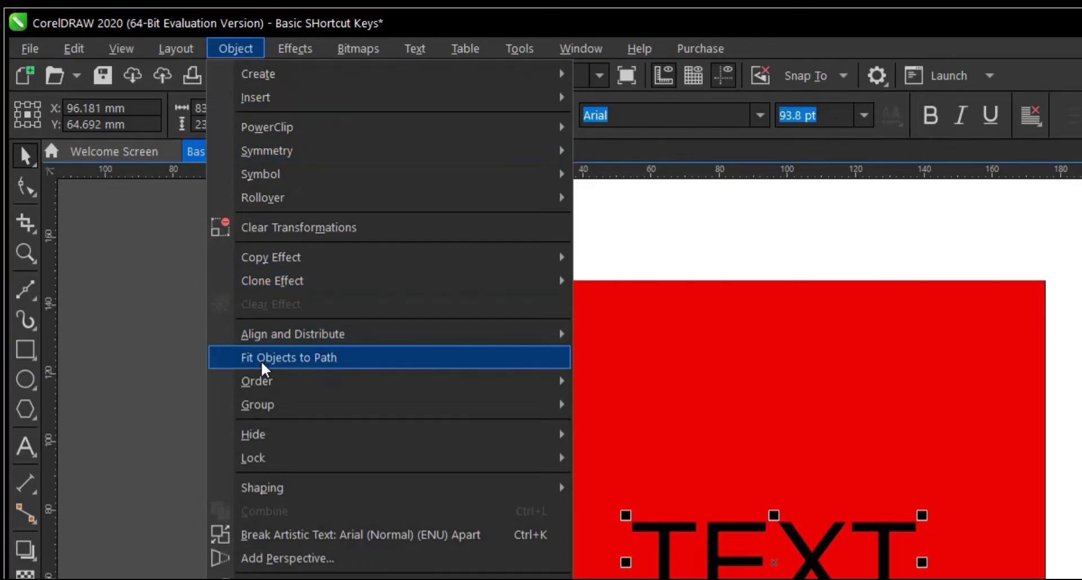
pyautogui.moveTo(272, 381)
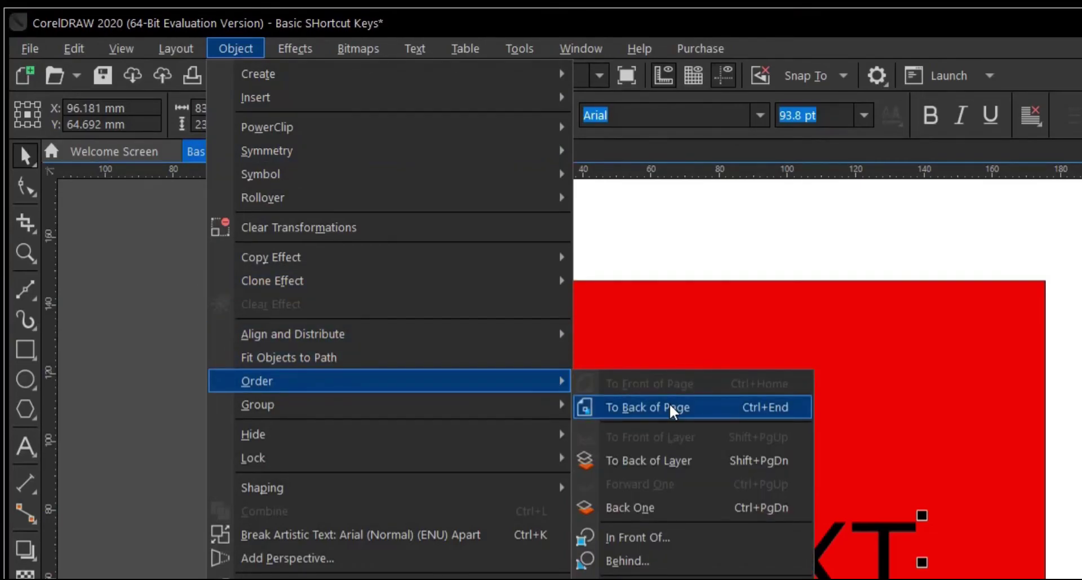
pyautogui.click(669, 407)
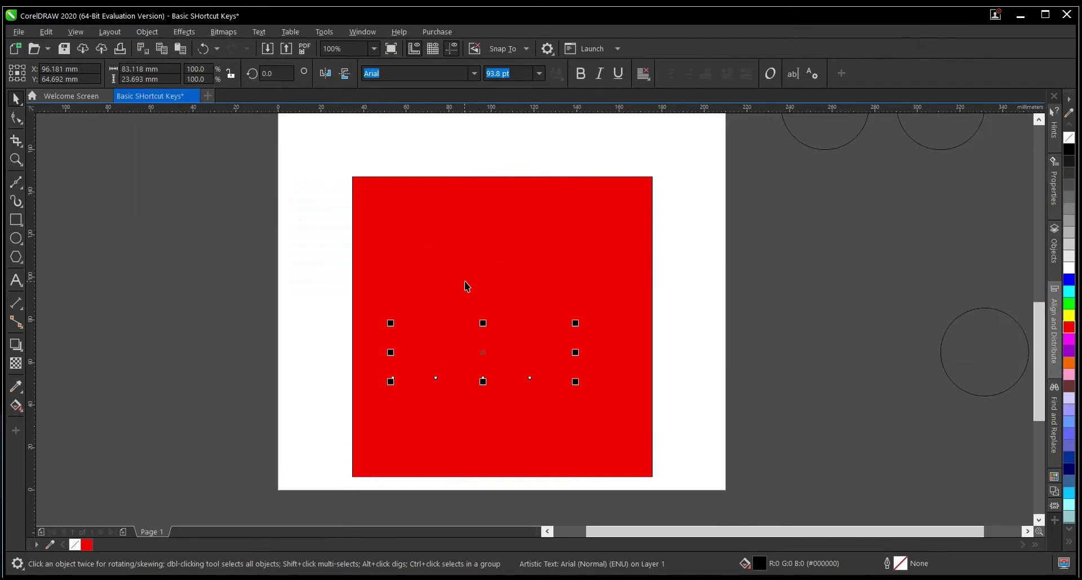
# Undo sending the text to the back of the page, and nudge the text 0.1 mm to the right
pyautogui.scroll(-2, 464, 281)
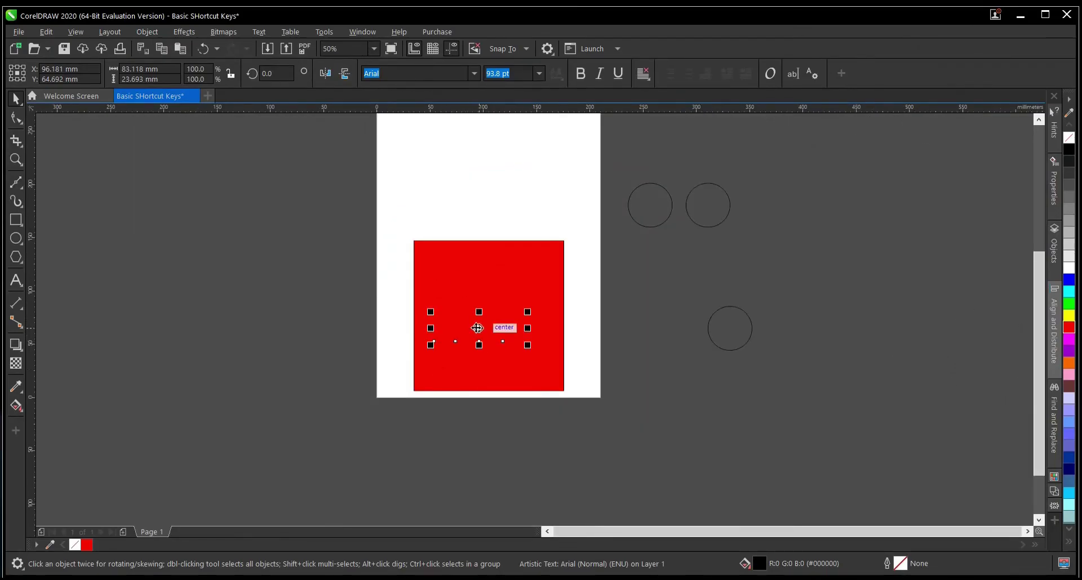
pyautogui.scroll(2, 477, 328)
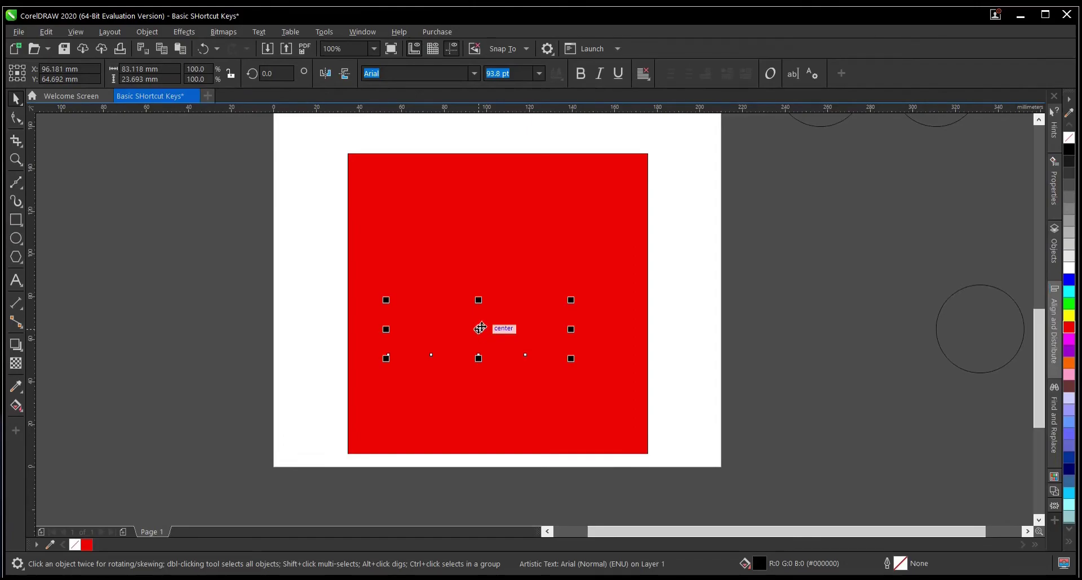
pyautogui.hotkey('ctrl', 'z')
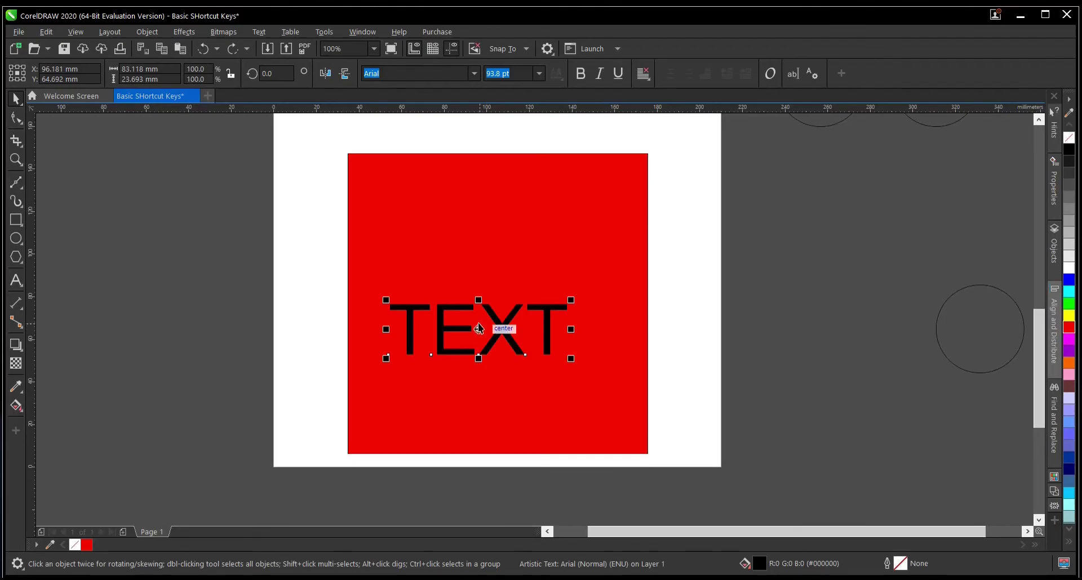
pyautogui.hotkey('ctrl', 'shift', 'z')
pyautogui.scroll(-2, 477, 320)
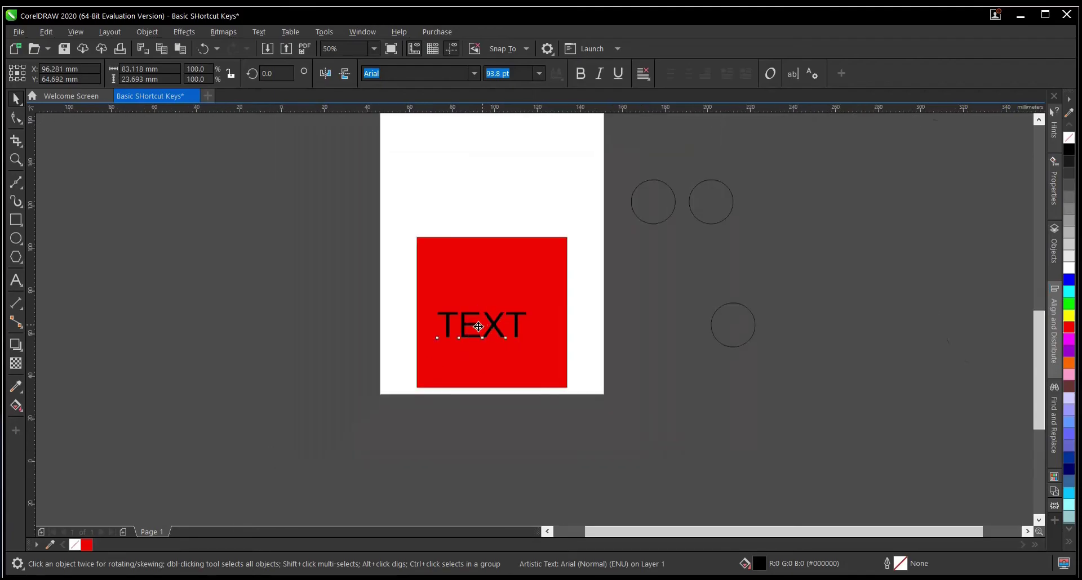
pyautogui.scroll(2, 478, 323)
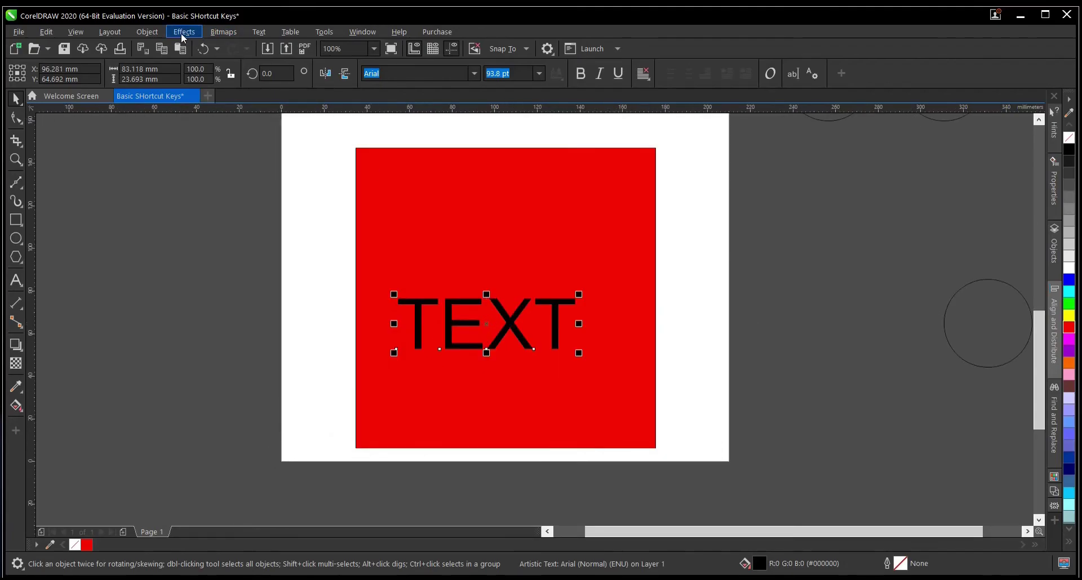
# Send the text to the back of the page, behind the red square
pyautogui.click(147, 32)
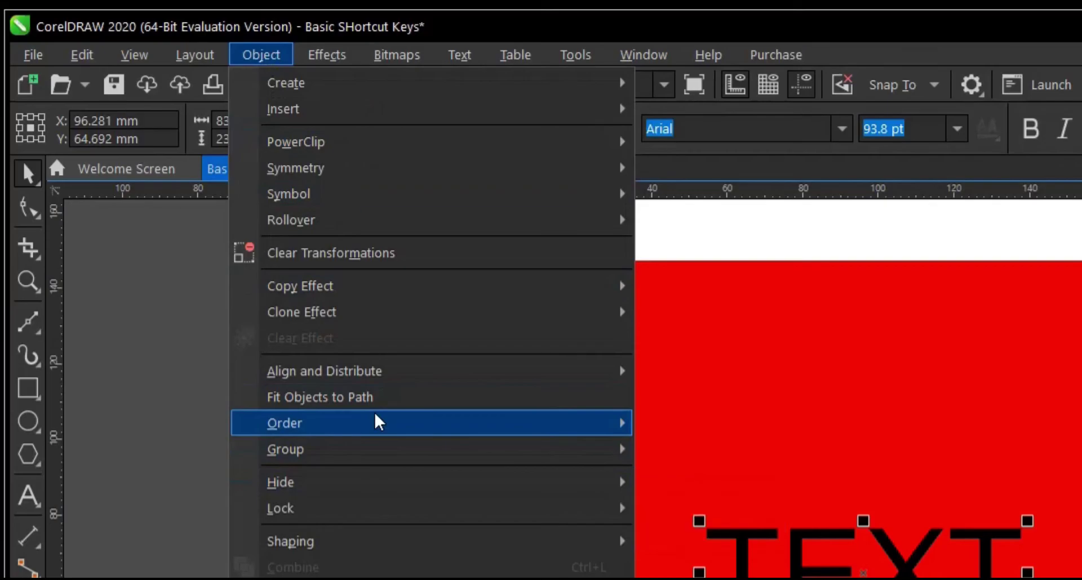
pyautogui.moveTo(377, 423)
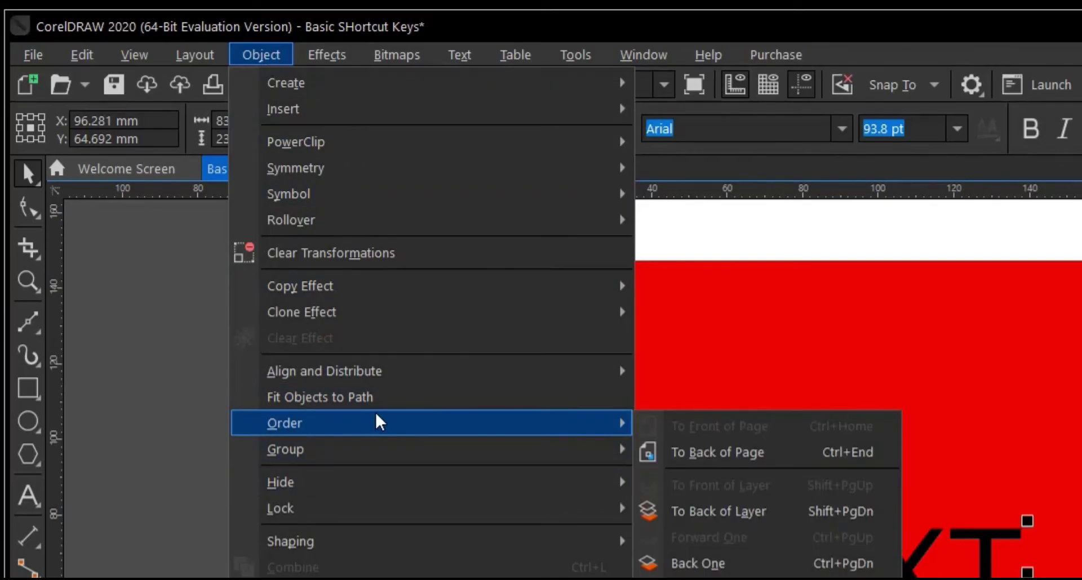
pyautogui.click(747, 459)
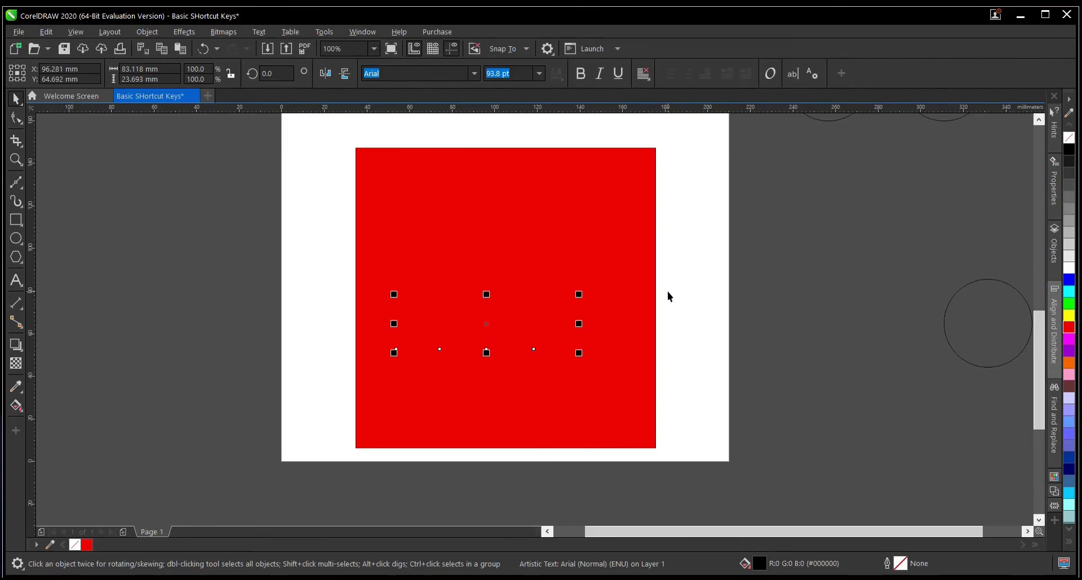
pyautogui.moveTo(685, 276); pyautogui.dragTo(269, 403)
# Bring the hidden text to the front of the layer, in front of the red square, and clear the selection
pyautogui.click(147, 31)
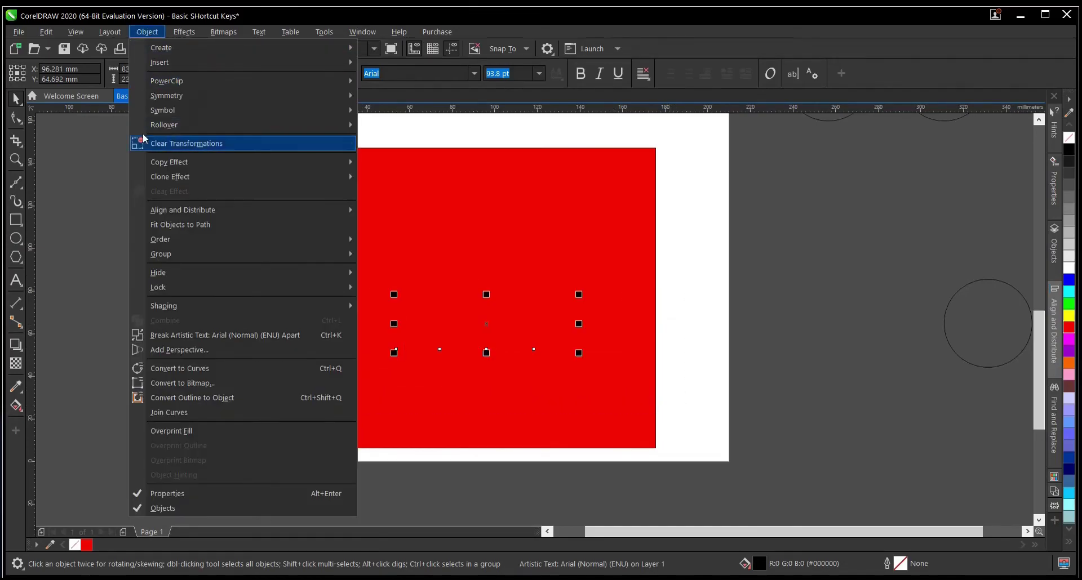
pyautogui.moveTo(163, 243)
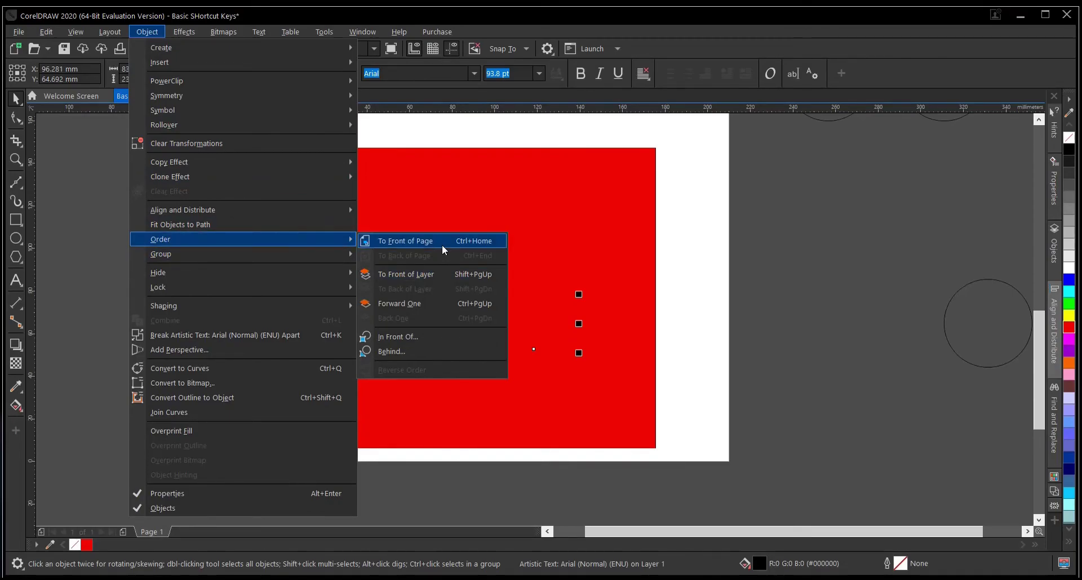
pyautogui.click(457, 275)
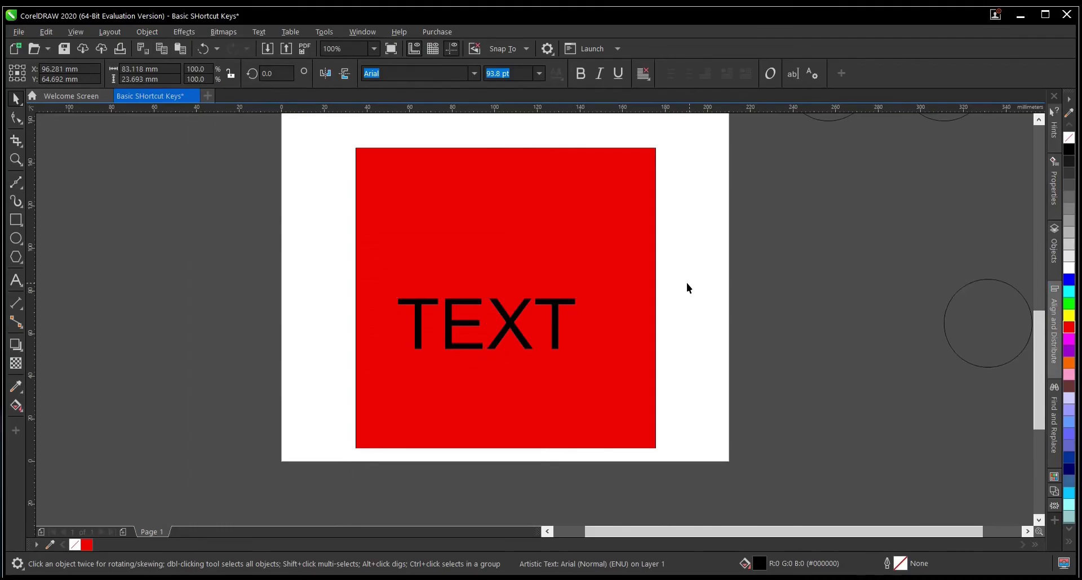
pyautogui.click(689, 288)
# Delete the red square together with the text on it
pyautogui.scroll(-2, 492, 386)
pyautogui.moveTo(377, 235); pyautogui.dragTo(599, 448)
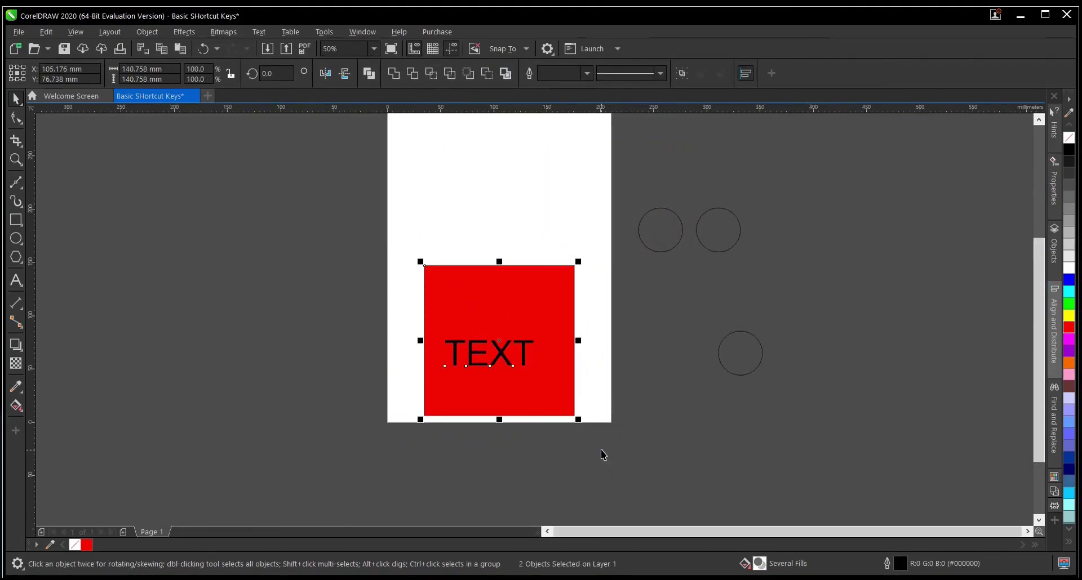
pyautogui.press('Delete')
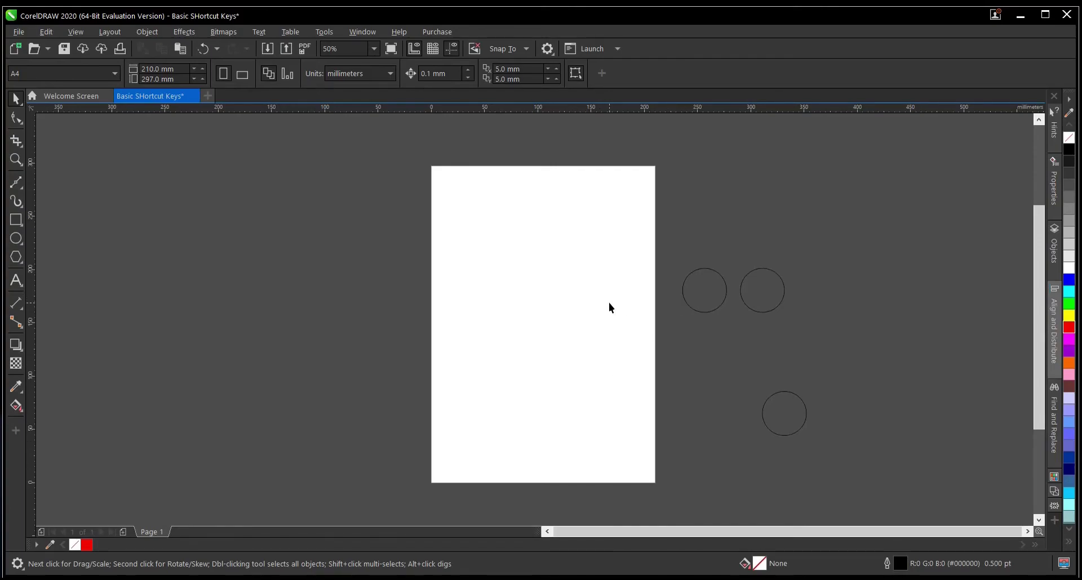
# Draw a square about 139 mm wide and centre it on the page
pyautogui.click(16, 219)
pyautogui.moveTo(557, 326); pyautogui.dragTo(598, 401)
pyautogui.press('space')
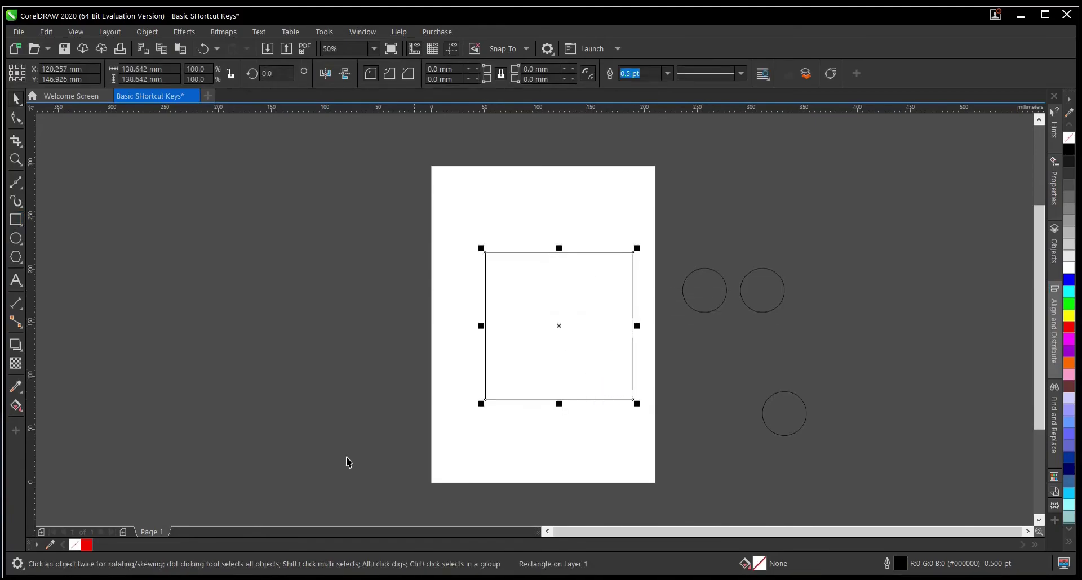
# Fill the centred square with red, remove its outline, and clear the selection
pyautogui.click(87, 544)
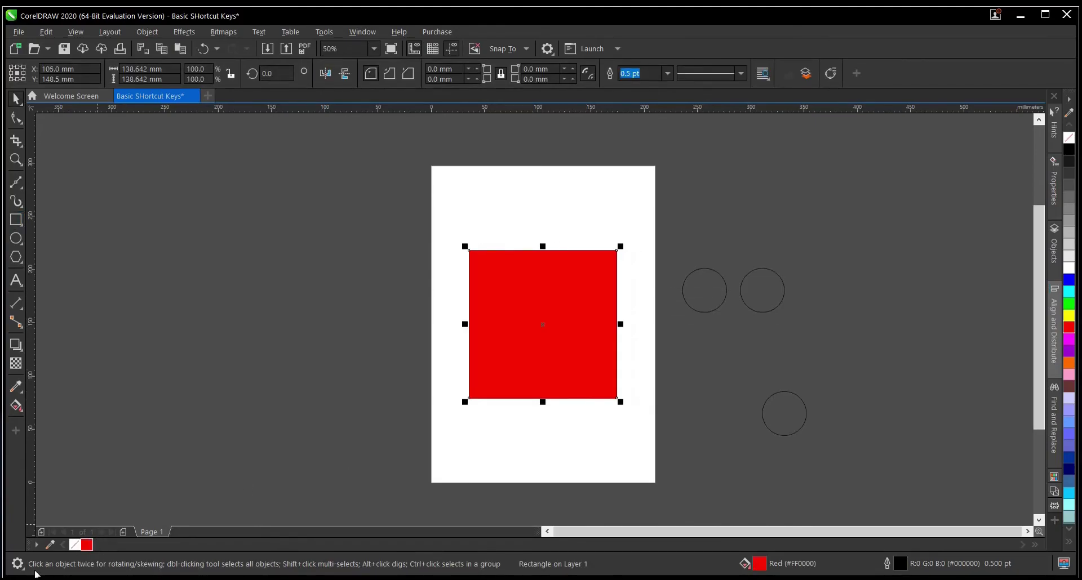
pyautogui.rightClick(74, 545)
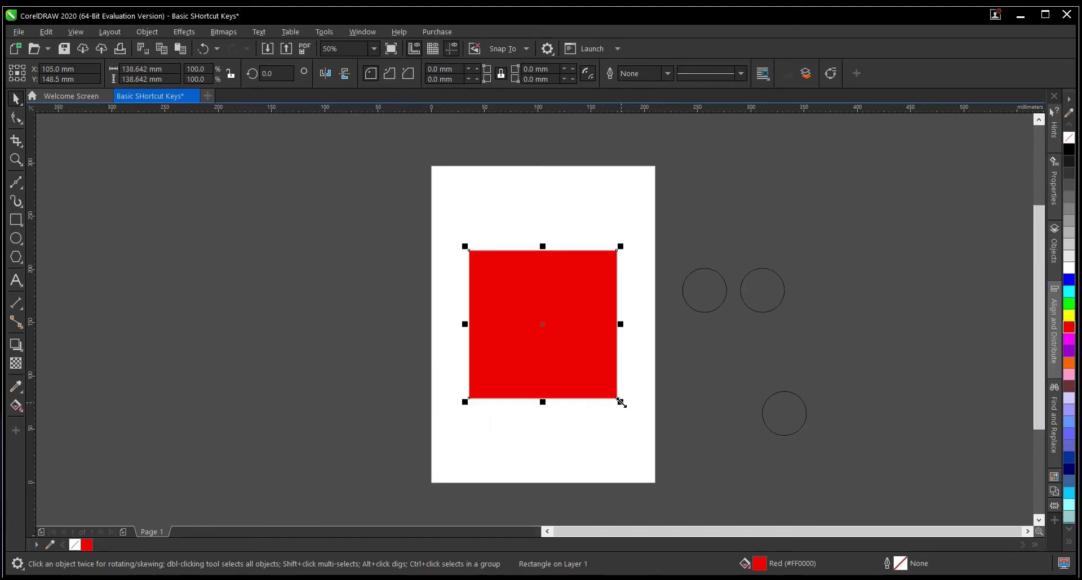
pyautogui.click(640, 403)
# Examine the file formats available for exporting only the red square, keep PDF as the type, and cancel the export
pyautogui.click(520, 345)
pyautogui.hotkey('ctrl', 'e')
pyautogui.moveTo(526, 90); pyautogui.dragTo(255, 42)
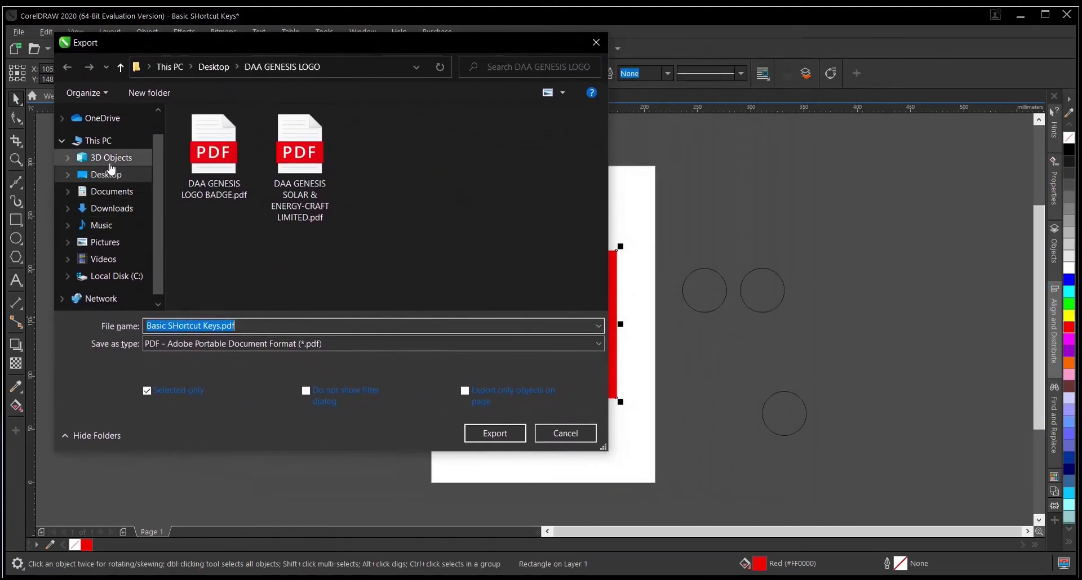
pyautogui.click(273, 328)
pyautogui.click(272, 341)
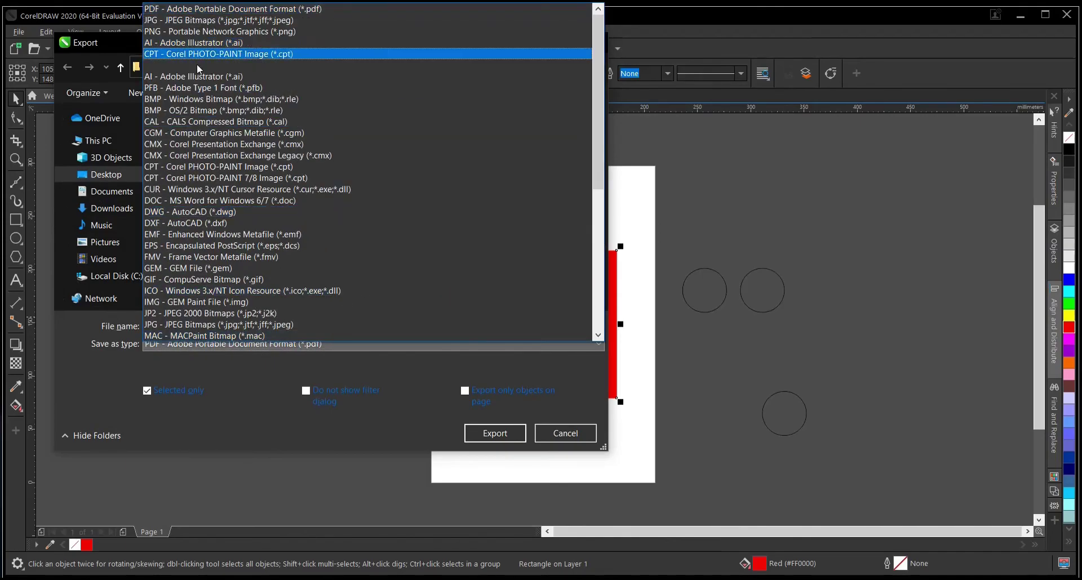
pyautogui.click(221, 369)
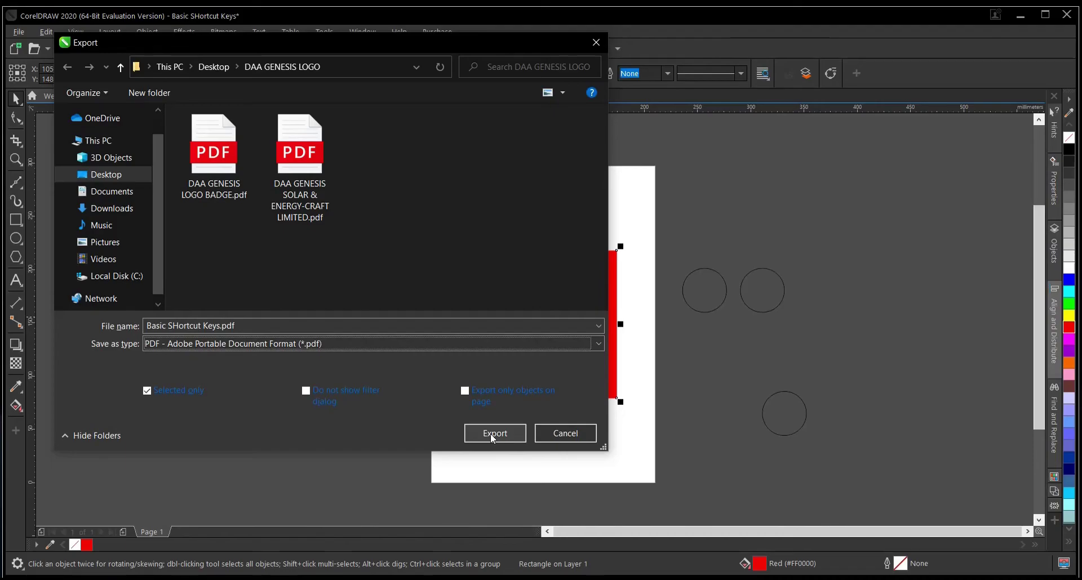
pyautogui.click(565, 433)
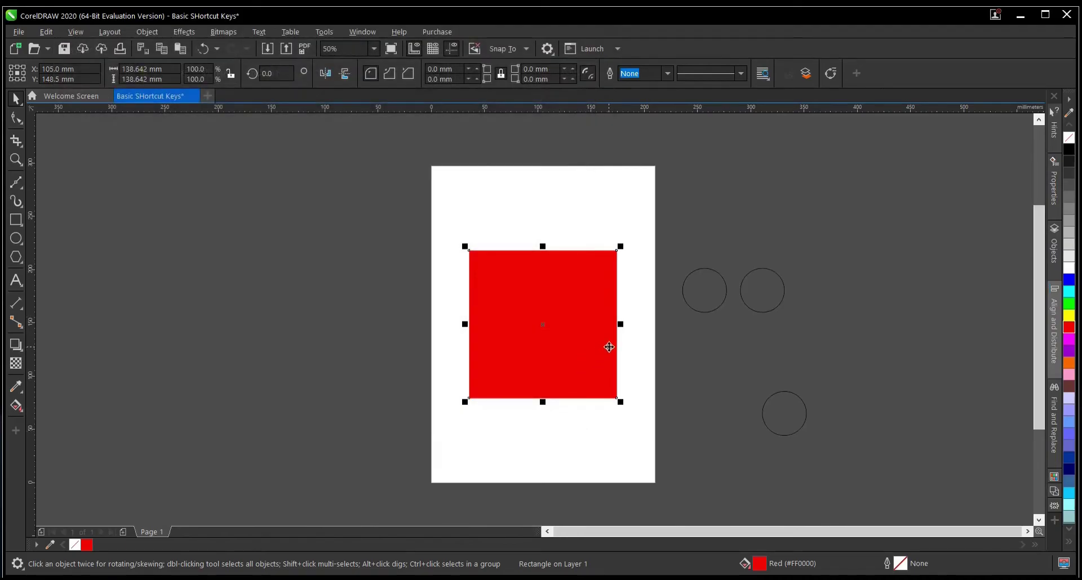
# Examine the file formats available for saving the drawing under a new name, keep CDR - CorelDRAW, and cancel the save
pyautogui.scroll(2, 576, 343)
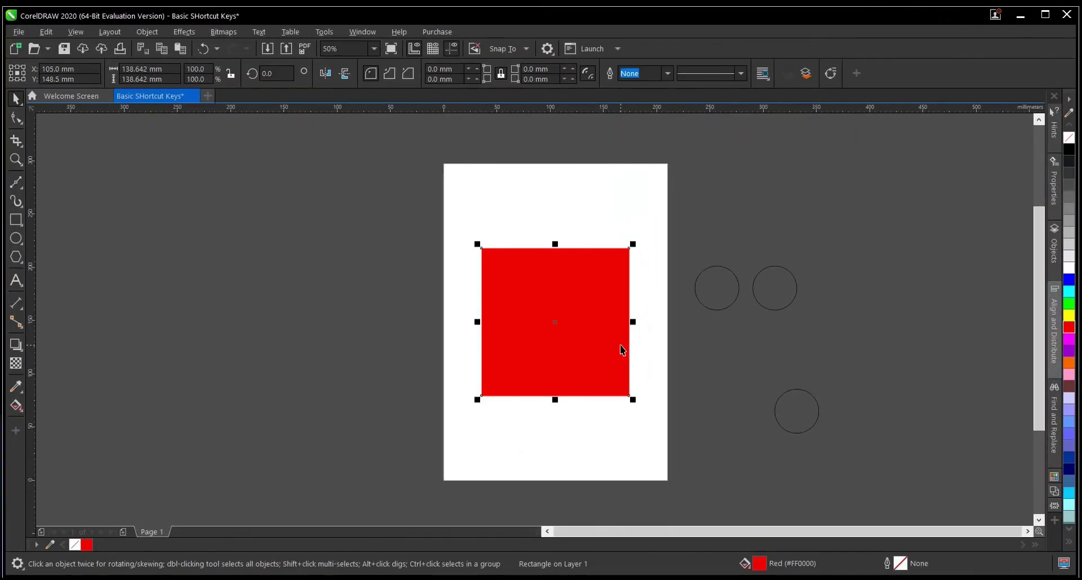
pyautogui.hotkey('ctrl', 'shift', 's')
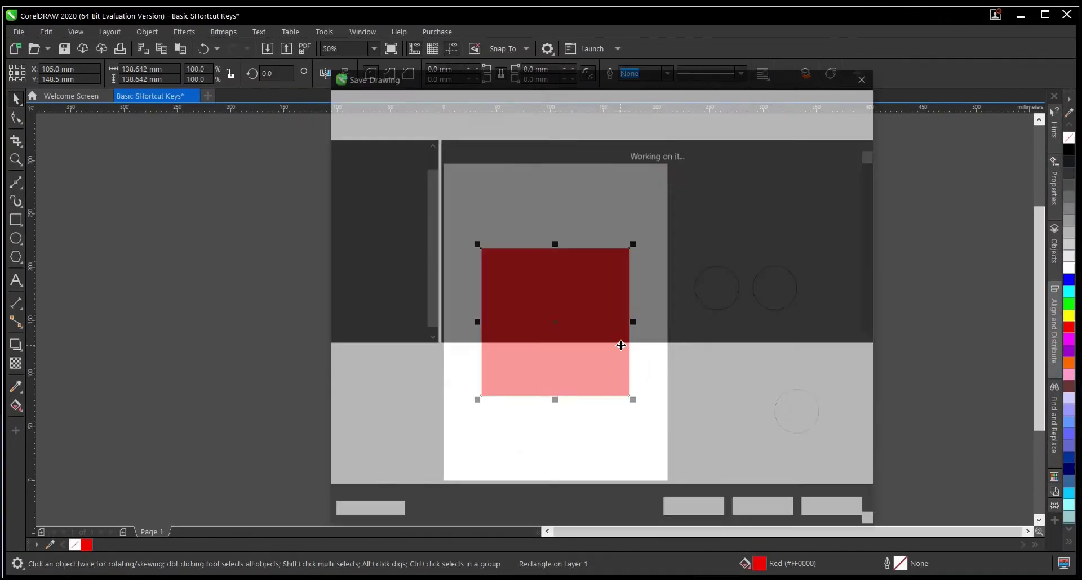
pyautogui.moveTo(532, 77)
pyautogui.mouseDown()
pyautogui.moveTo(300, 16)
pyautogui.moveTo(224, 8)
pyautogui.moveTo(213, 17)
pyautogui.mouseUp()
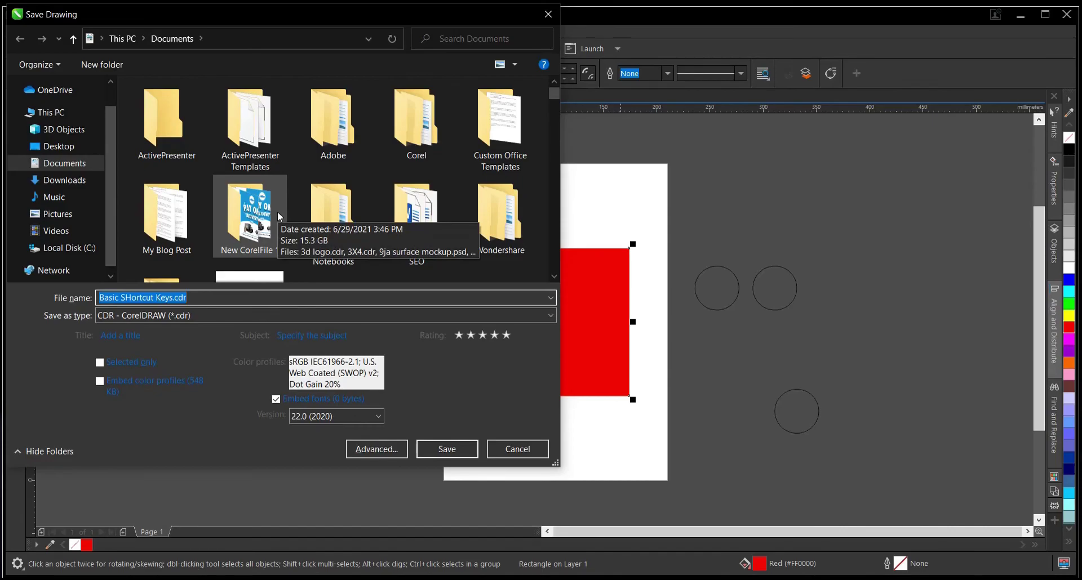
pyautogui.click(281, 314)
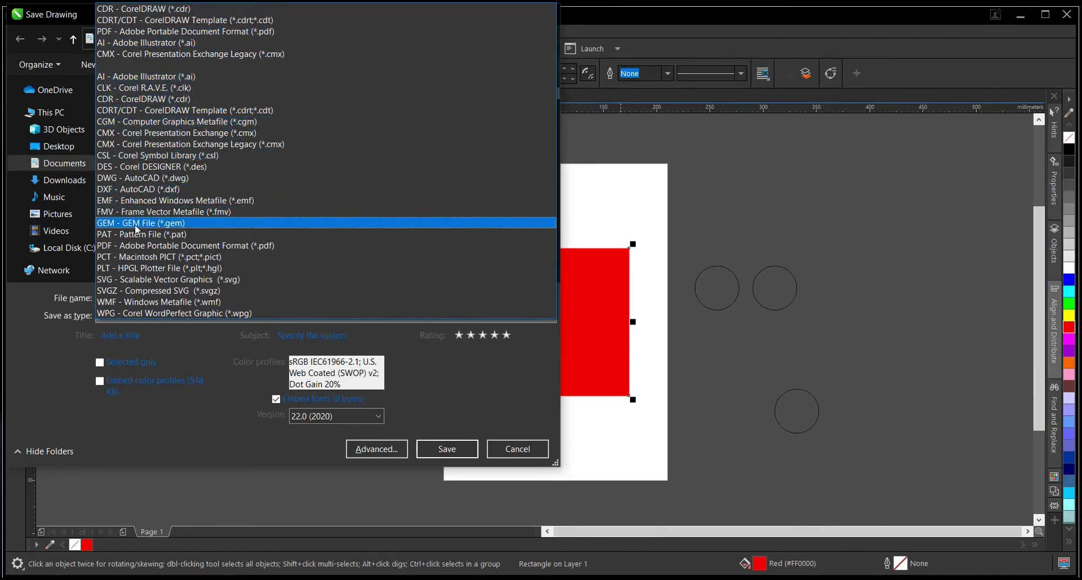
pyautogui.click(129, 9)
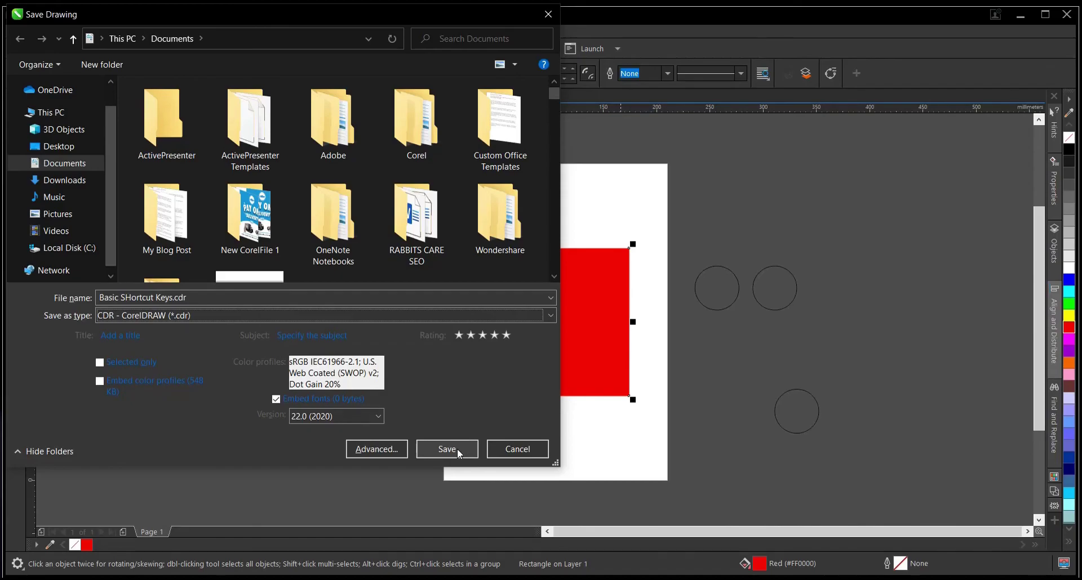
pyautogui.click(516, 449)
pyautogui.scroll(2, 565, 340)
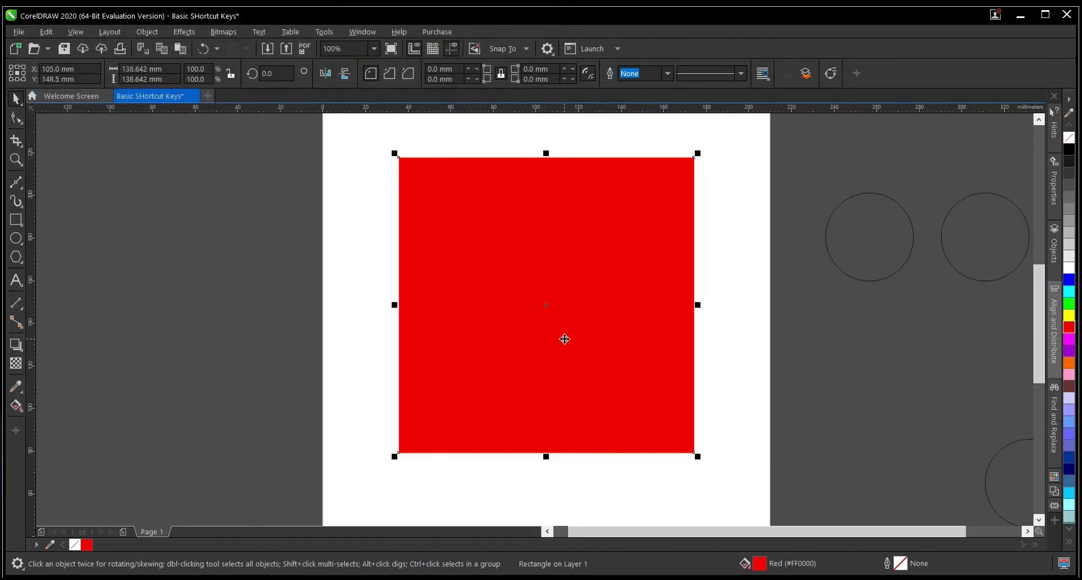
pyautogui.scroll(-2, 508, 345)
pyautogui.scroll(2, 562, 330)
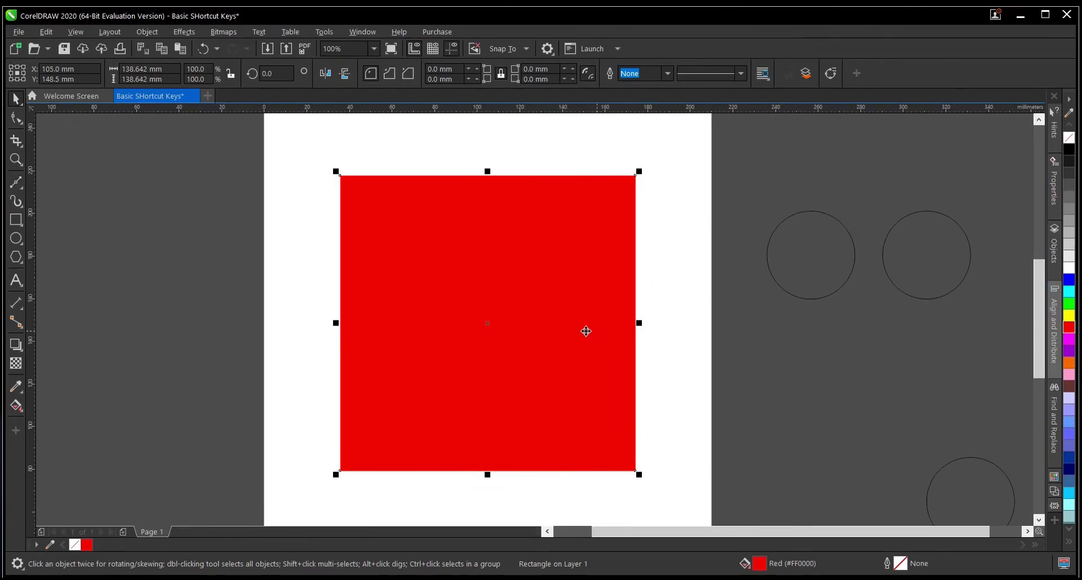
pyautogui.click(655, 322)
pyautogui.click(564, 325)
pyautogui.scroll(-1, 605, 248)
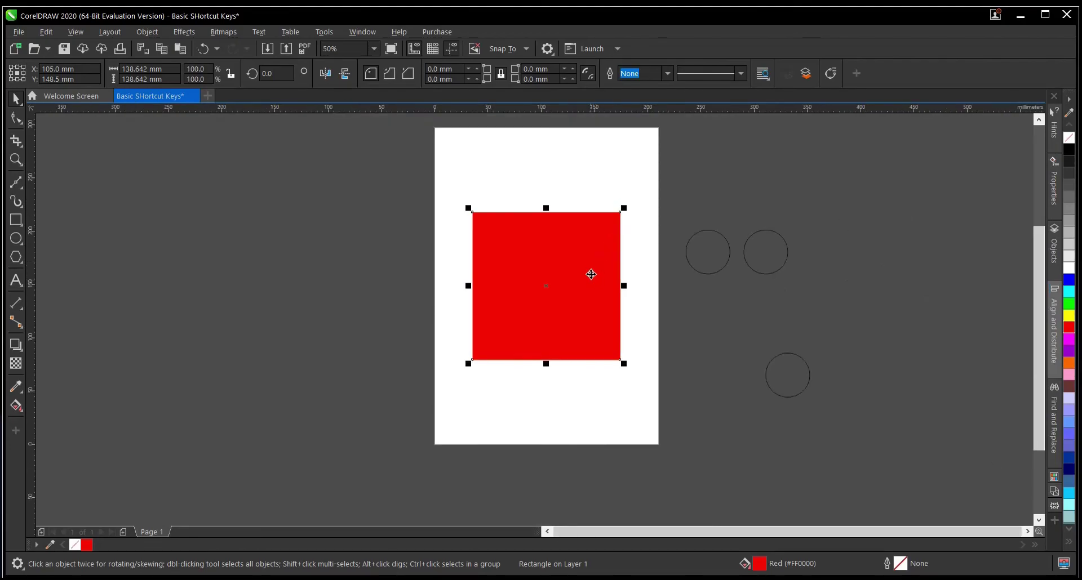
pyautogui.click(648, 262)
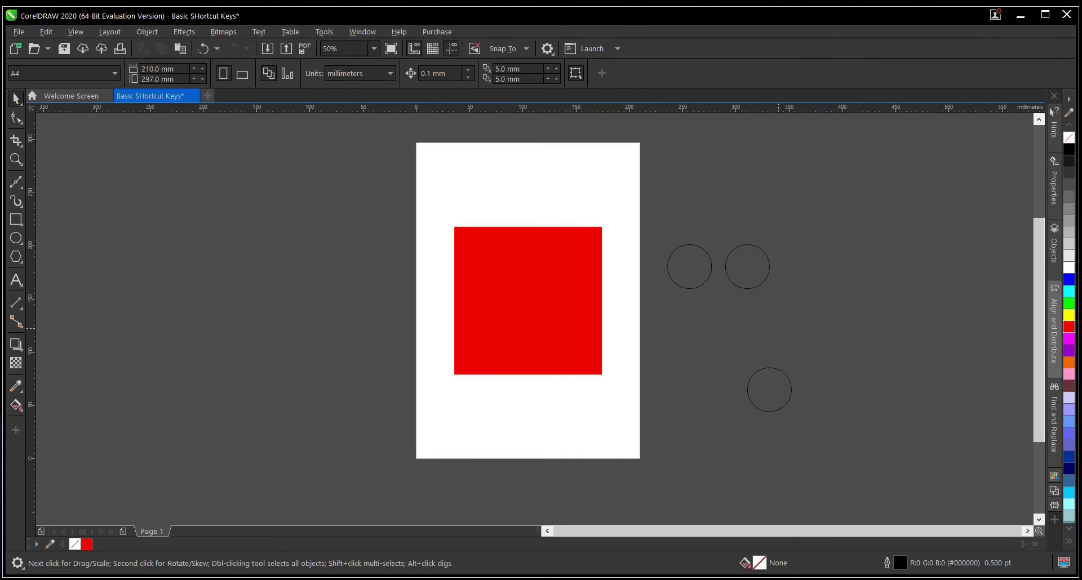
pyautogui.moveTo(631, 281); pyautogui.dragTo(649, 266)
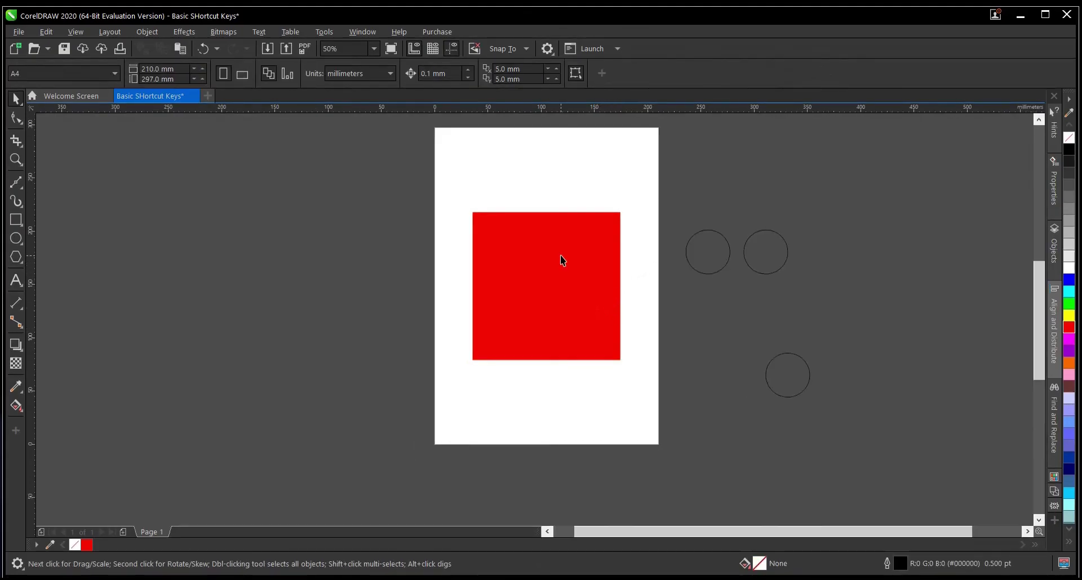
pyautogui.scroll(2, 560, 255)
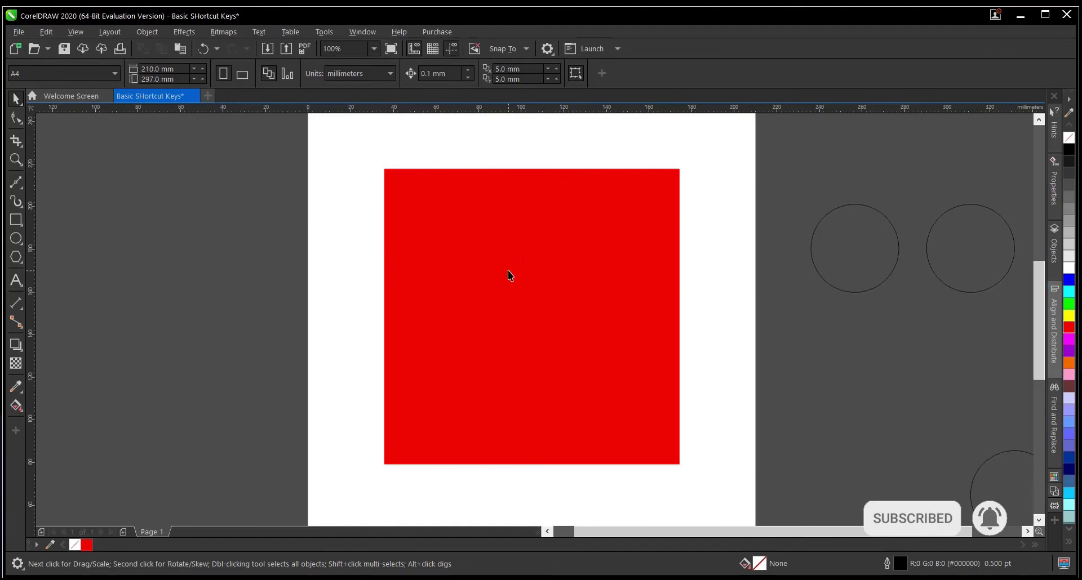
pyautogui.press('F3')
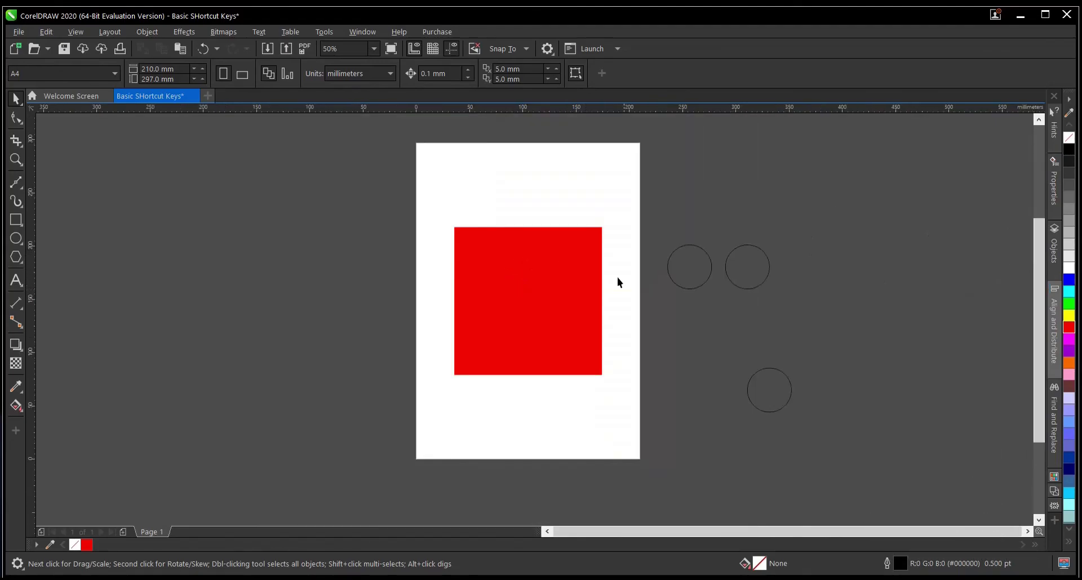